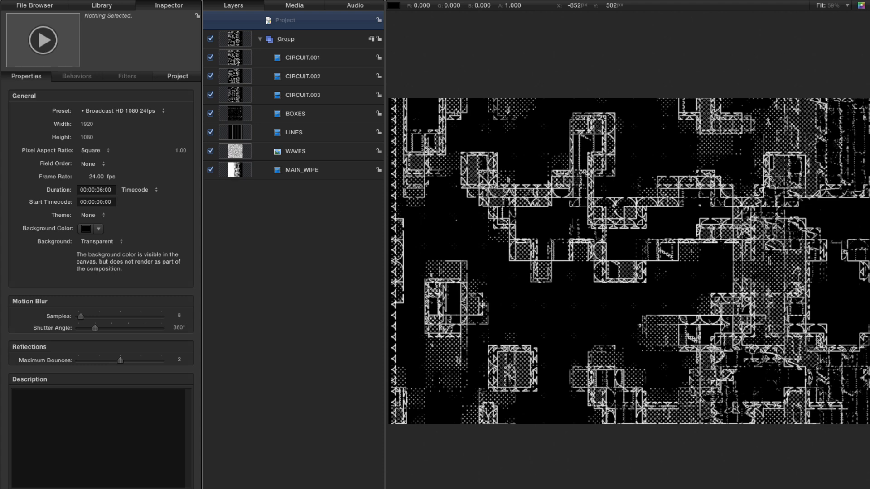
# Set the blend mode of the six layers from CIRCUIT.001 through WAVES to Screen.
pyautogui.click(234, 58)
pyautogui.keyDown('shift'); pyautogui.click(239, 153); pyautogui.keyUp('shift')
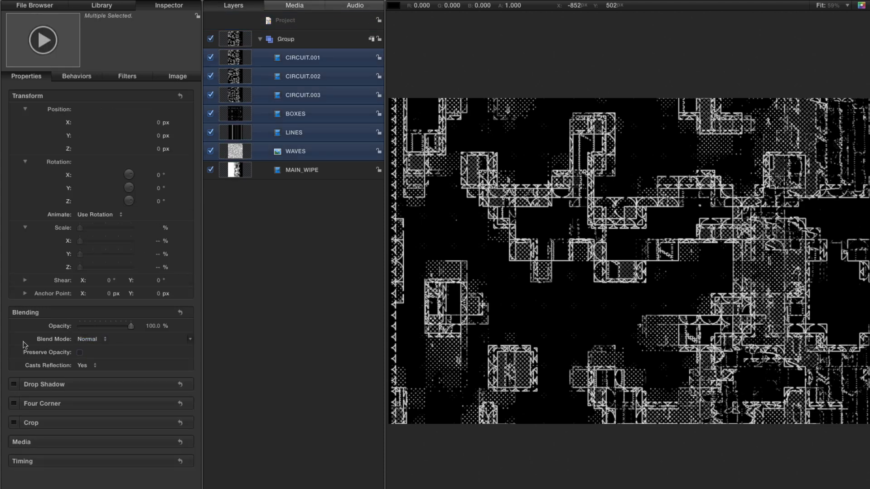
pyautogui.click(82, 340)
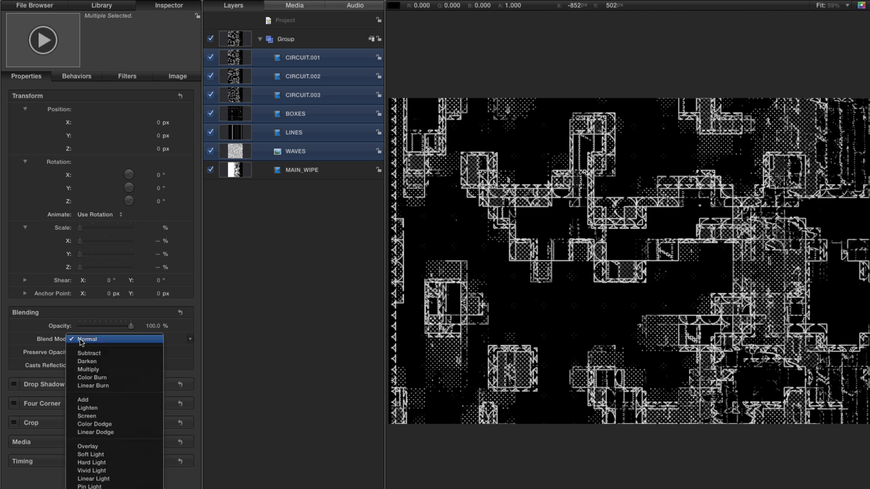
pyautogui.click(95, 417)
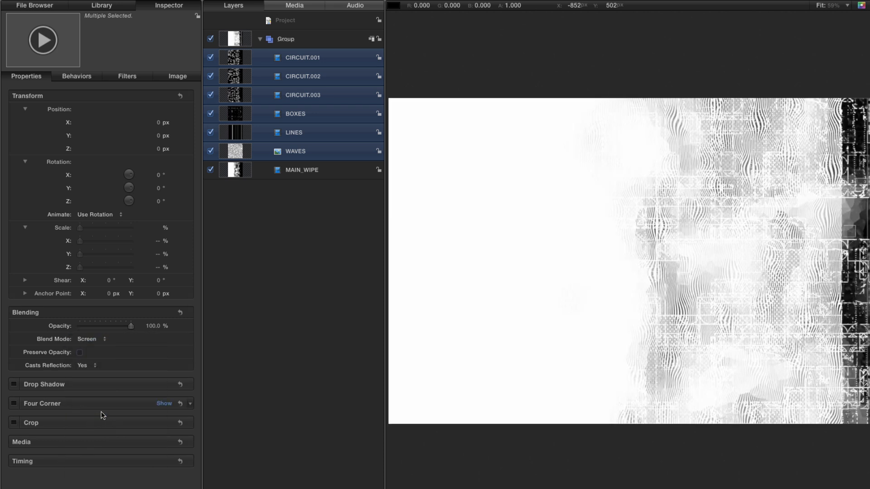
# Hide all layers from CIRCUIT.002 through MAIN_WIPE, leaving only CIRCUIT.001 enabled in the group.
pyautogui.click(237, 76)
pyautogui.keyDown('shift'); pyautogui.click(238, 175); pyautogui.keyUp('shift')
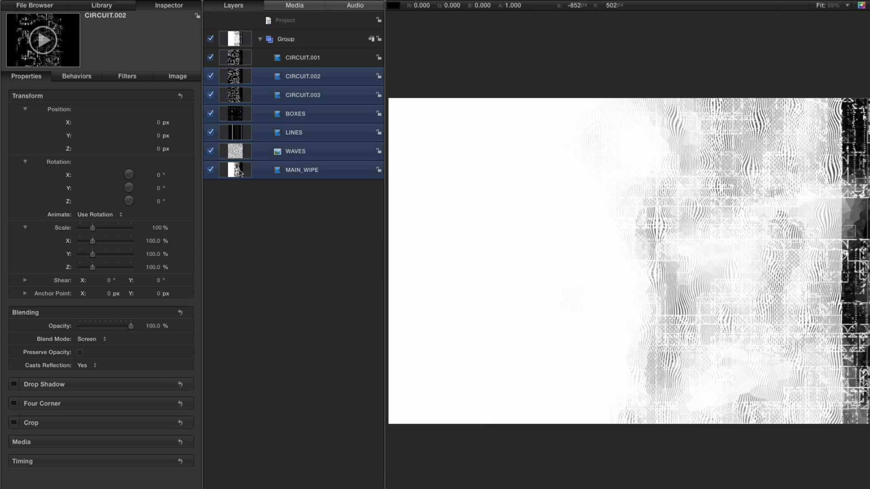
pyautogui.click(211, 78)
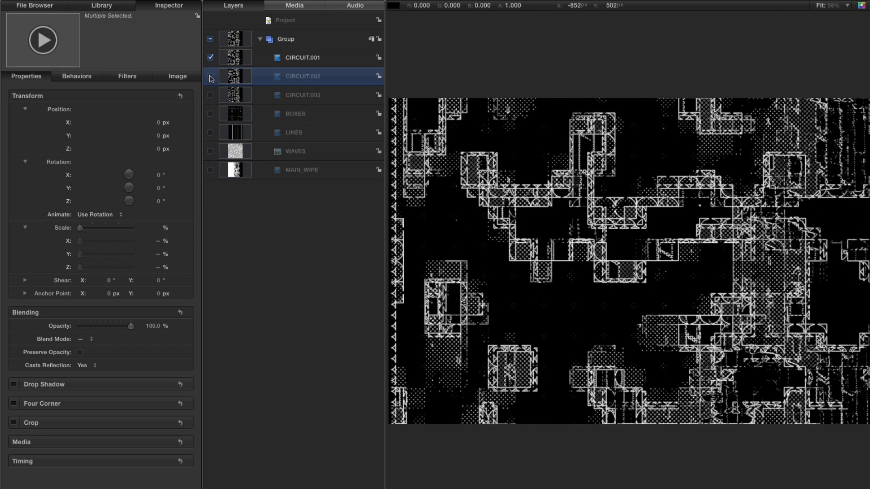
# Add a new camera to the project and switch the group to 3D.
pyautogui.click(236, 58)
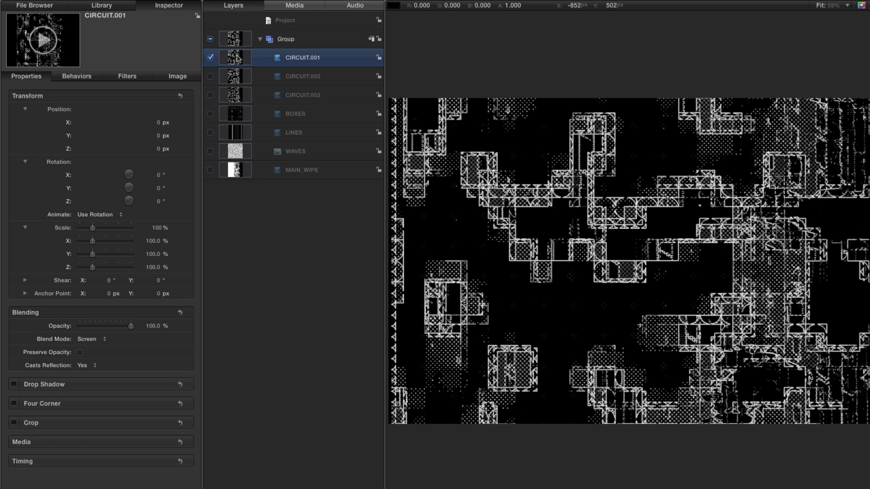
pyautogui.press('super+alt+c')
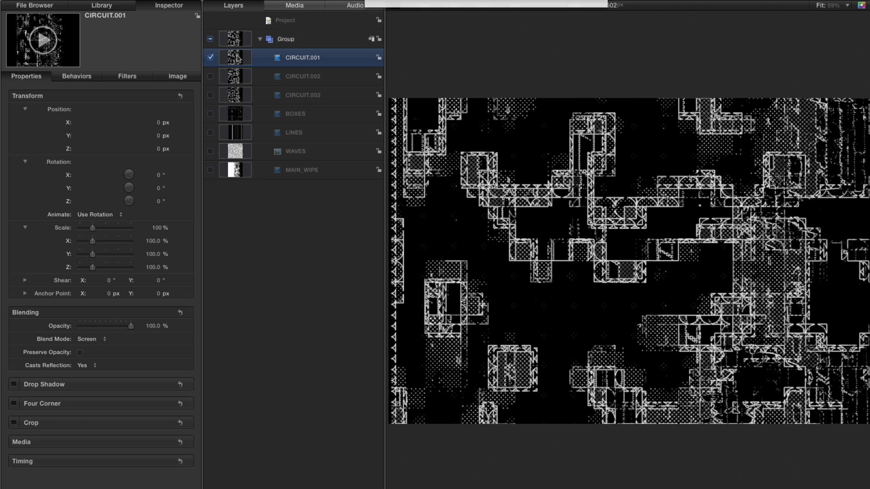
pyautogui.press('Return')
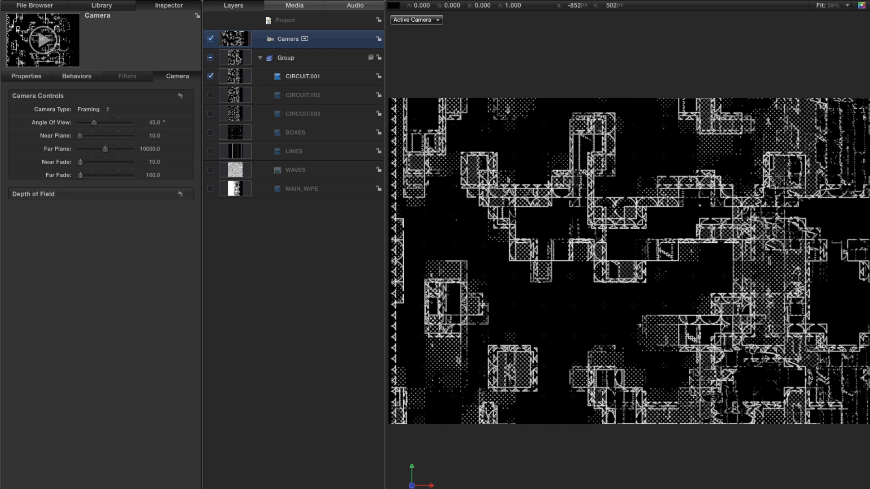
# Set the camera's X rotation to 45° and its Z position to 500 px.
pyautogui.press('F1')
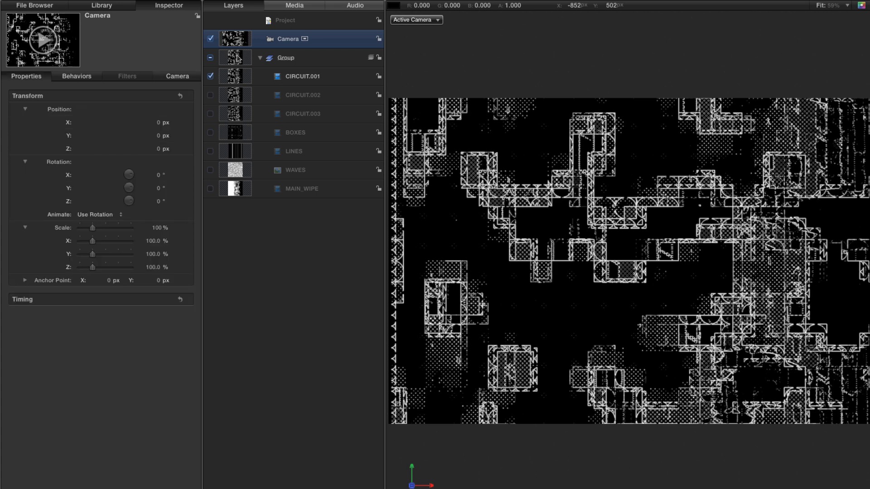
pyautogui.click(159, 176)
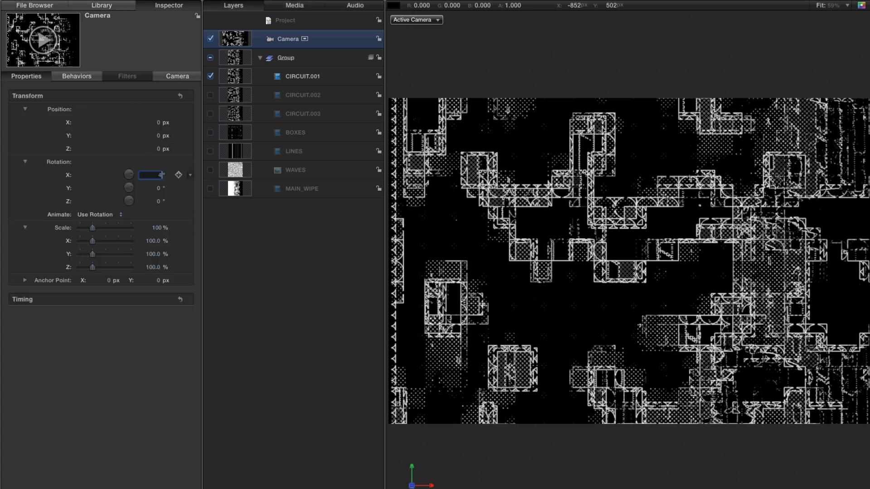
pyautogui.write('45')
pyautogui.press('Return')
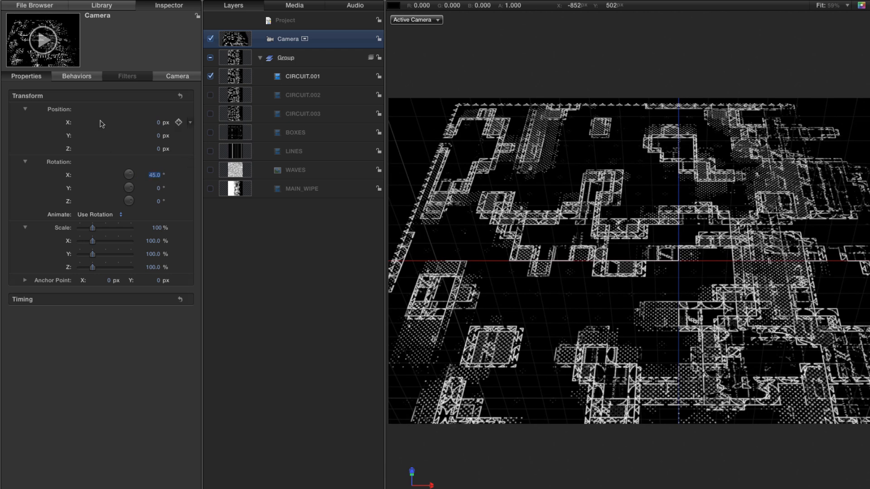
pyautogui.click(159, 150)
pyautogui.press('Return')
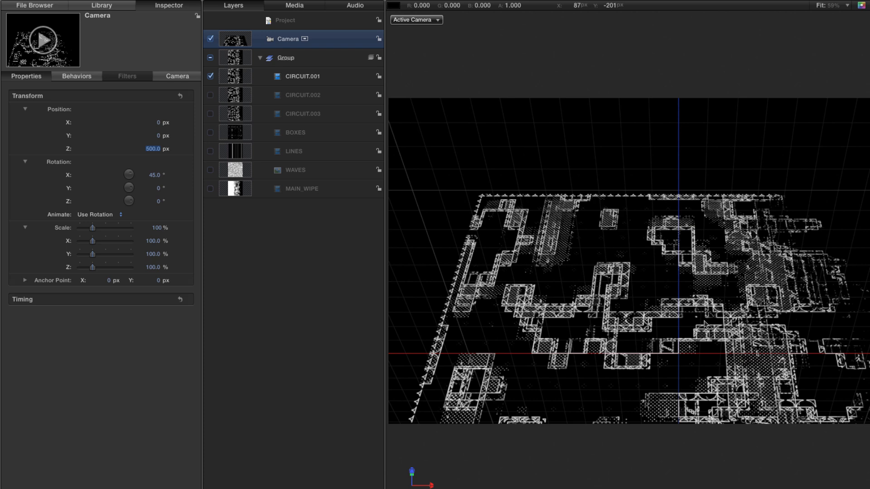
# Hide the canvas overlays and play back the animation from the tilted camera view.
pyautogui.press('super+slash')
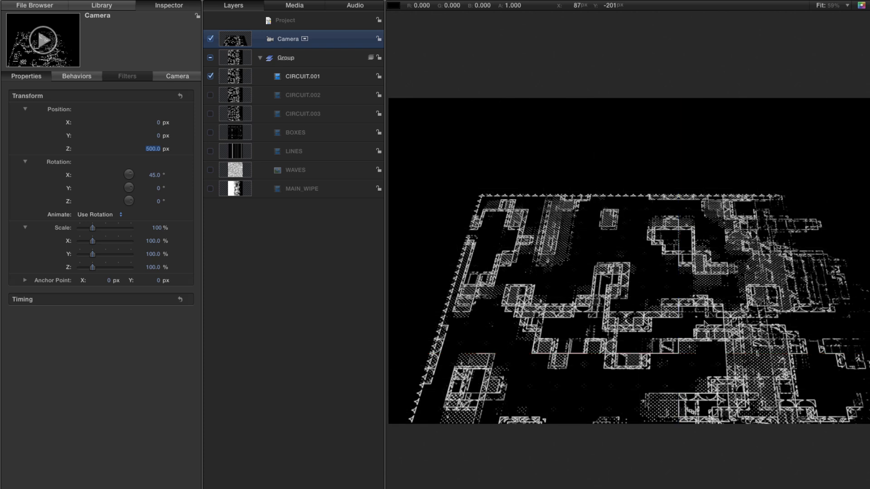
pyautogui.press('space')
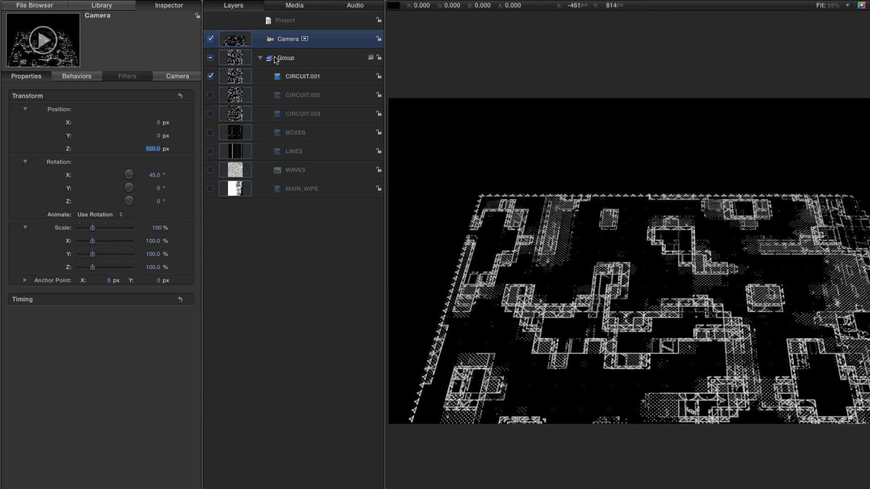
# Apply the Throw behavior from the Basic Motion category to the camera.
pyautogui.press('super+2')
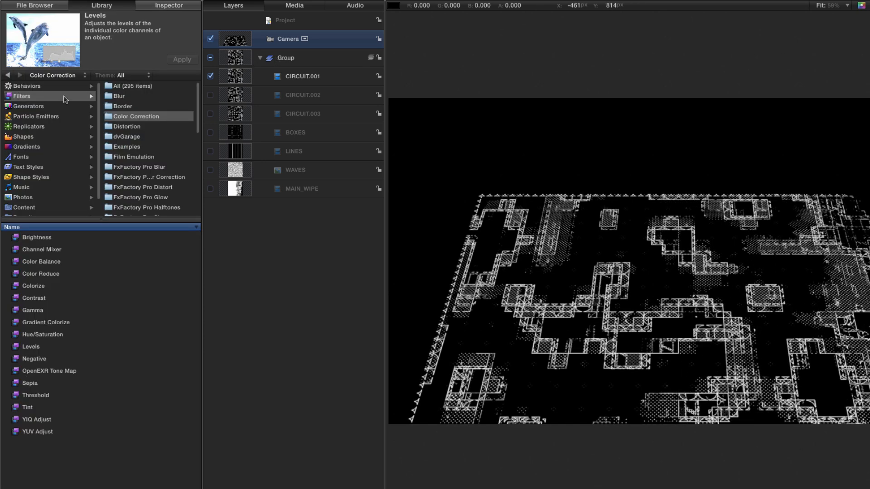
pyautogui.click(28, 87)
pyautogui.click(119, 107)
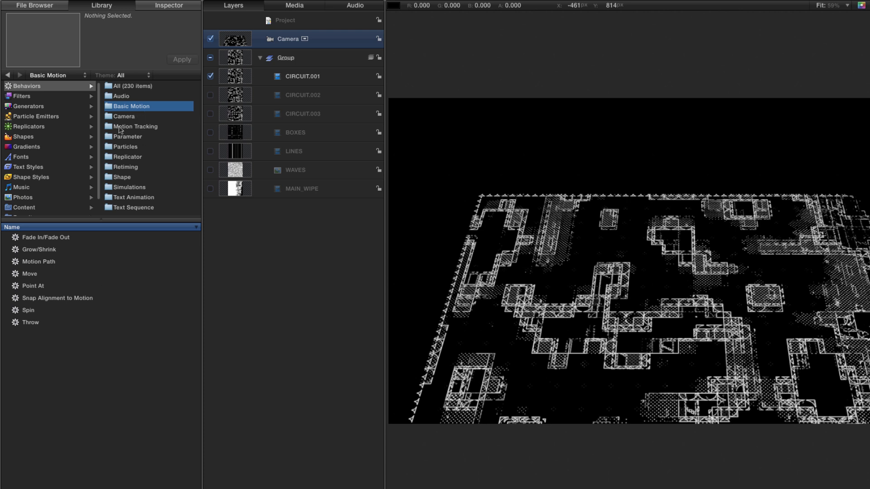
pyautogui.click(32, 323)
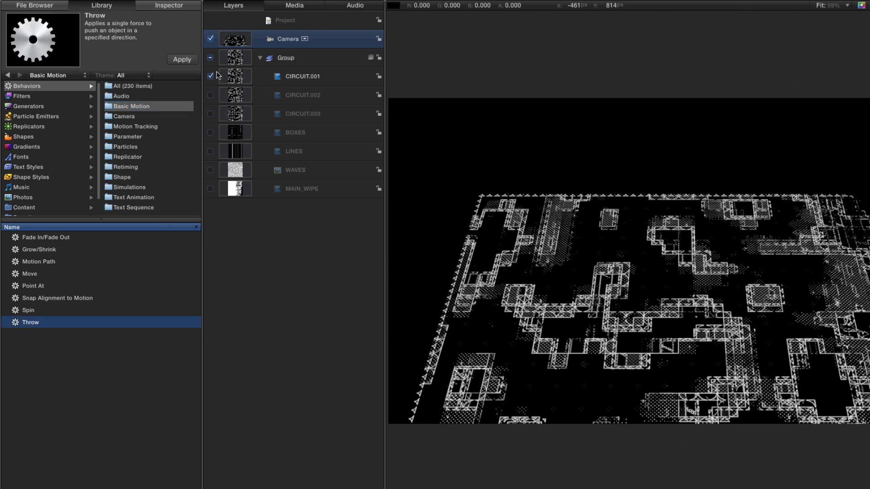
pyautogui.click(184, 60)
# Set the Throw behavior's Y velocity to 100 and play back the camera move.
pyautogui.press('super+3')
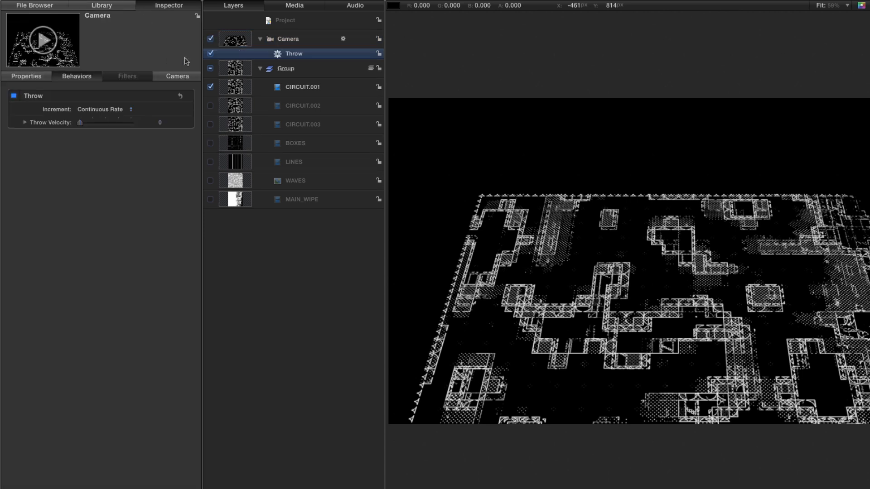
pyautogui.click(25, 122)
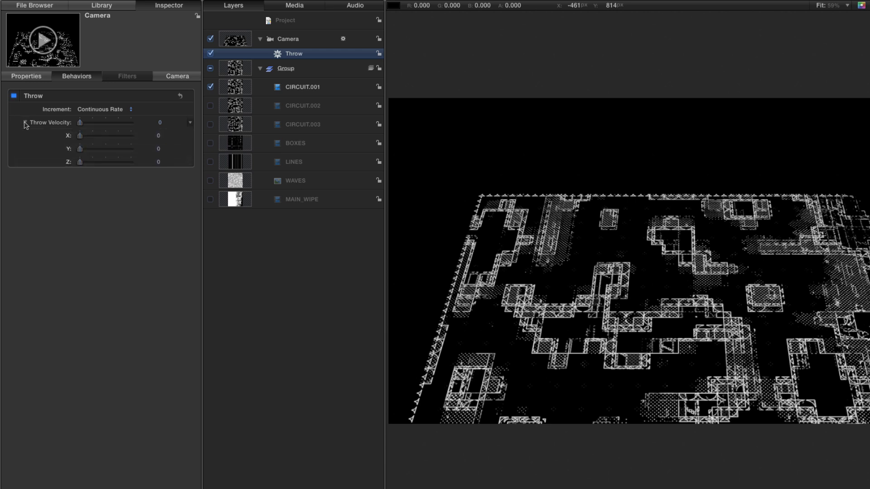
pyautogui.click(159, 148)
pyautogui.write('100')
pyautogui.press('Return')
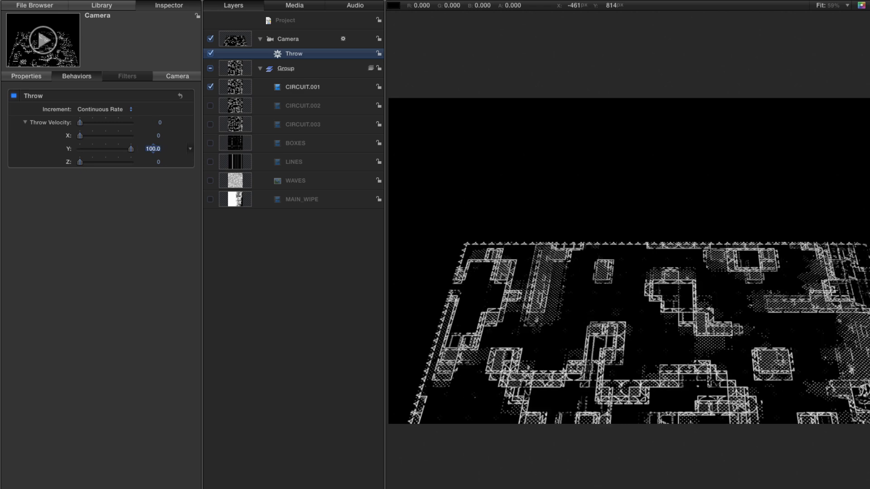
pyautogui.press('space')
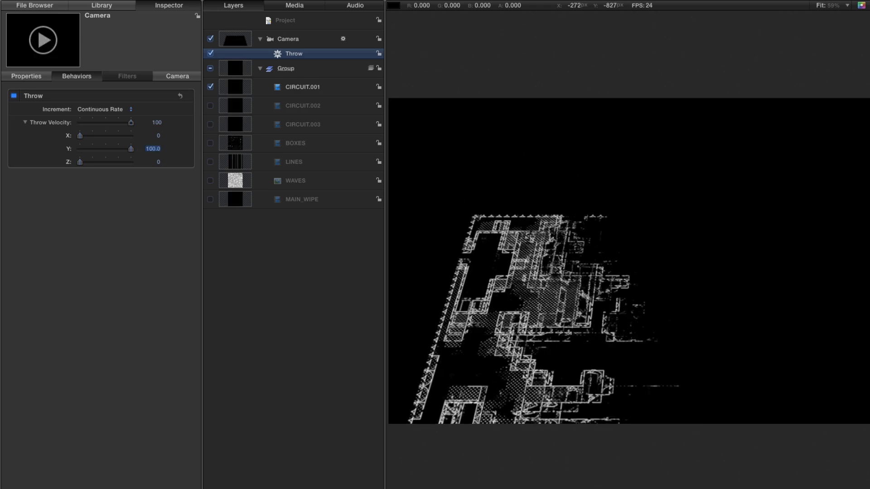
pyautogui.press('space')
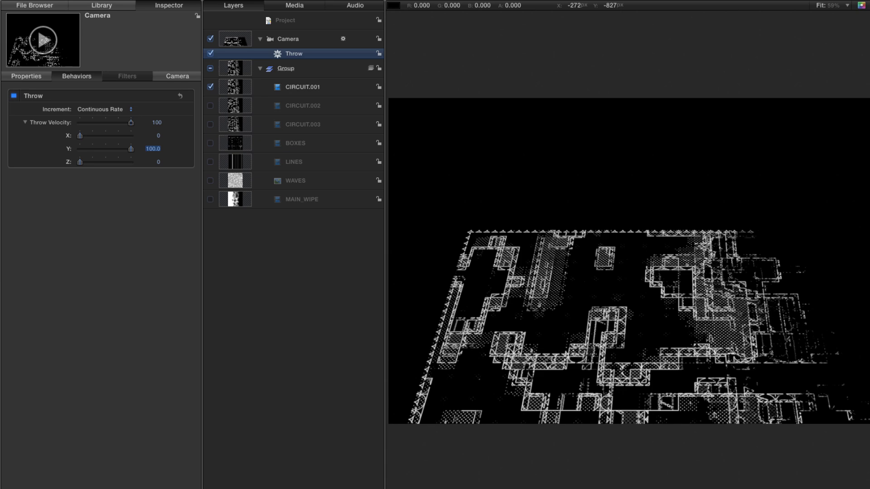
# At the end of the project, set the camera's Y position to 0 px and play back the move.
pyautogui.press('End')
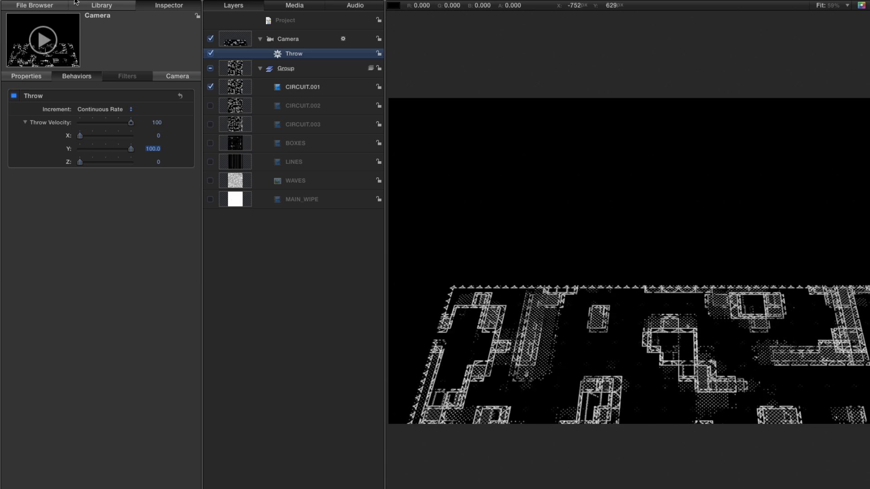
pyautogui.click(40, 79)
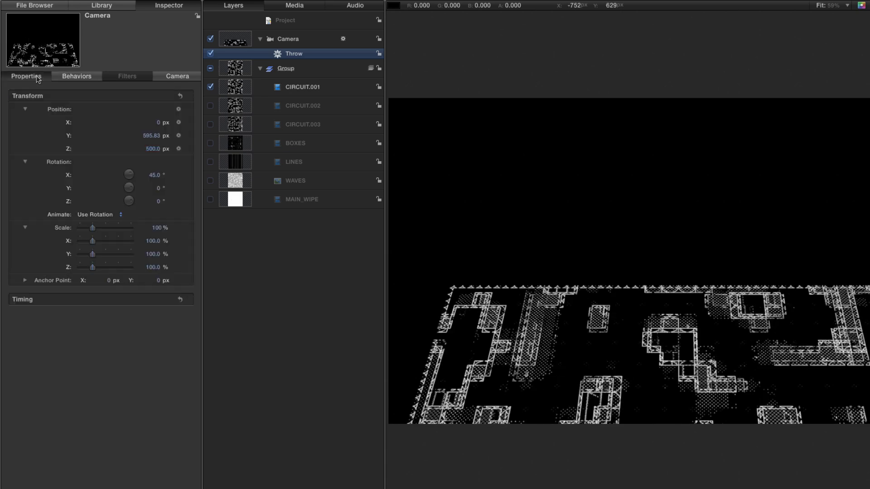
pyautogui.click(152, 136)
pyautogui.write('0')
pyautogui.press('Return')
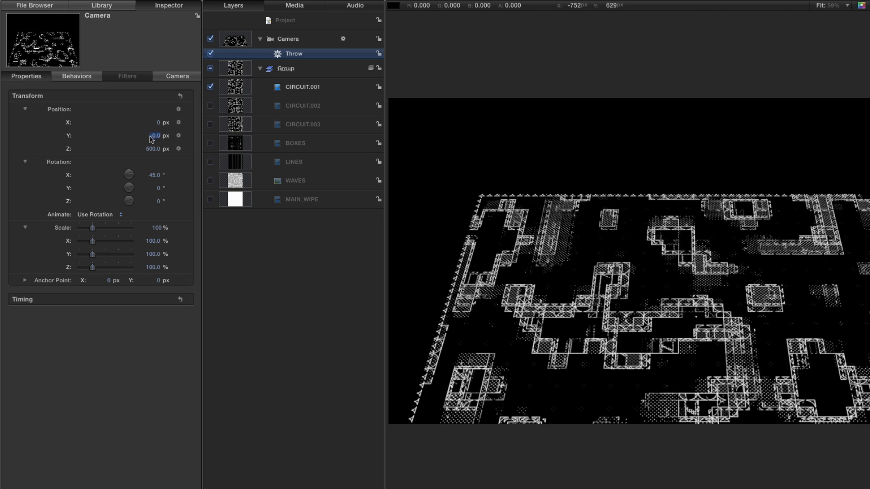
pyautogui.press('space')
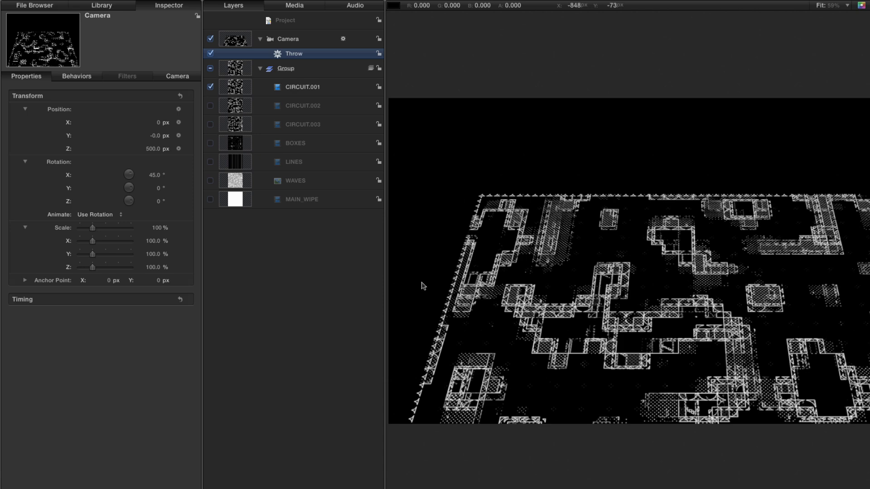
# Enable the CIRCUIT.002 layer and set its Z position to -1000 px.
pyautogui.click(211, 105)
pyautogui.click(241, 109)
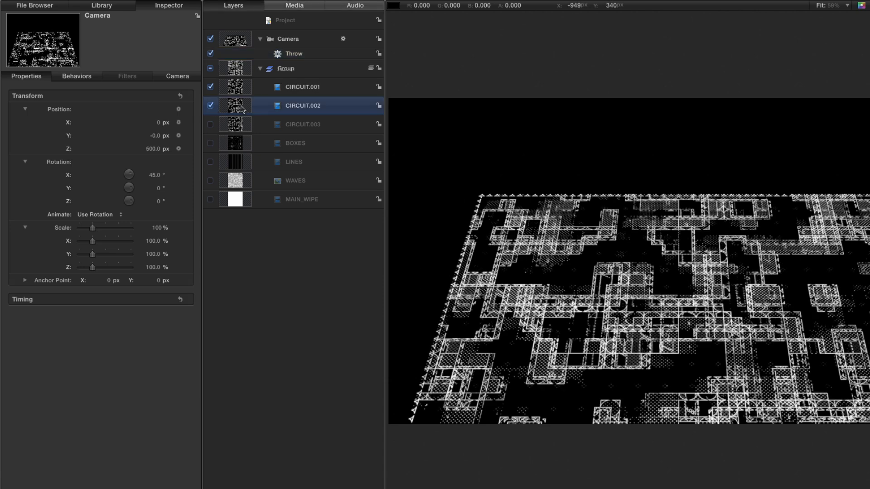
pyautogui.click(159, 149)
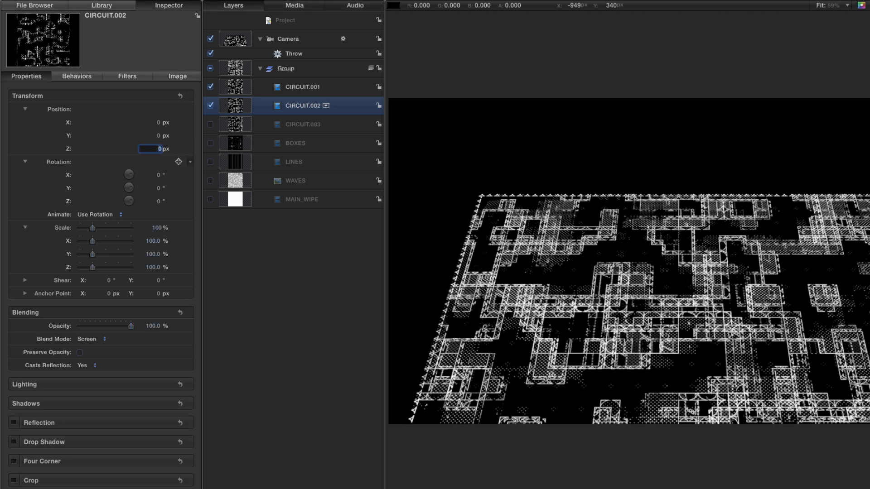
pyautogui.write('-1000')
pyautogui.press('Return')
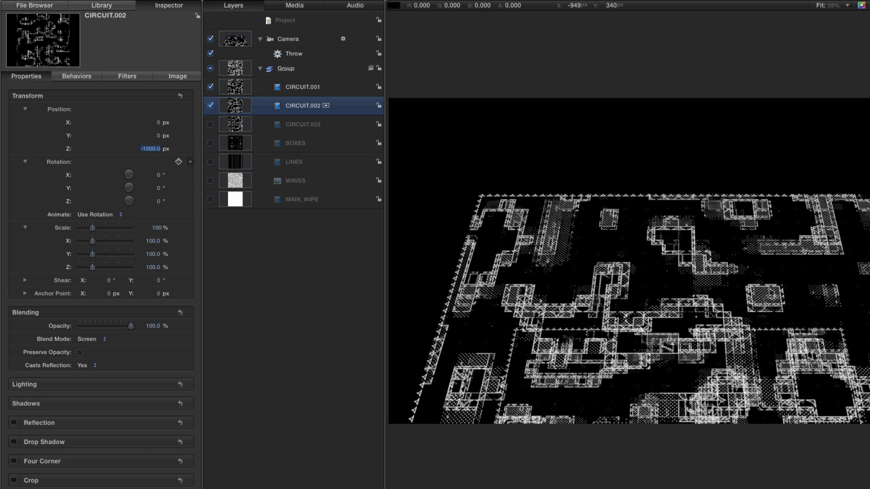
# Try a Y position of 1000 px for CIRCUIT.002, change it to 1500 px, and play back the result.
pyautogui.click(158, 136)
pyautogui.press('Return')
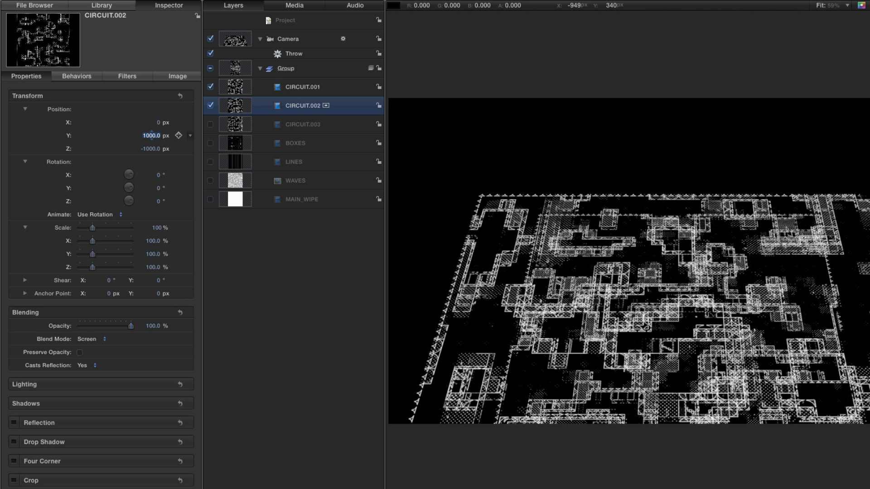
pyautogui.write('1500')
pyautogui.press('Return')
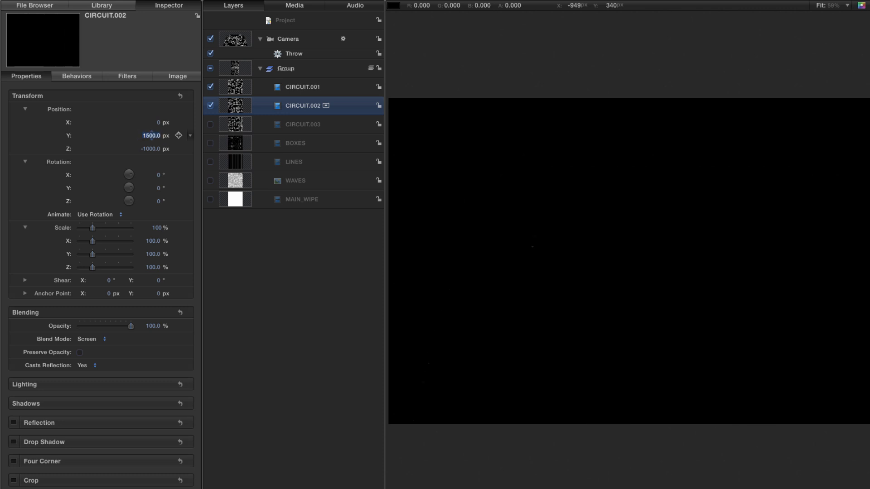
pyautogui.press('space')
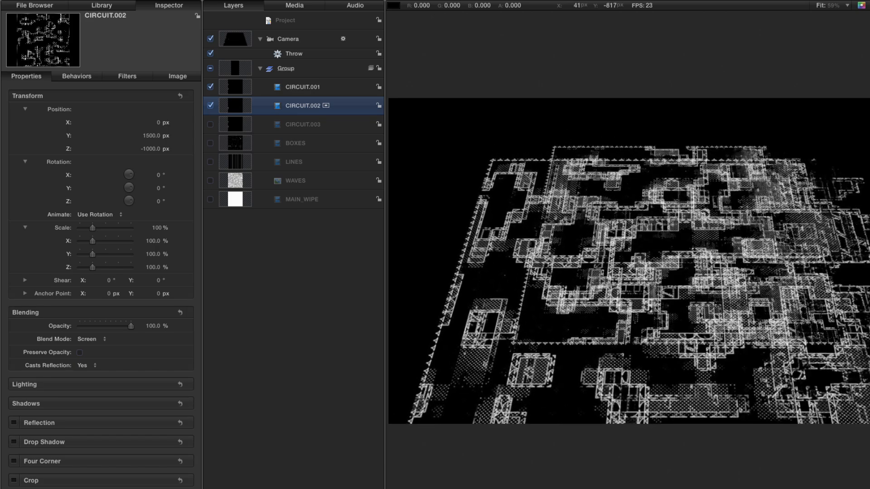
pyautogui.press('space')
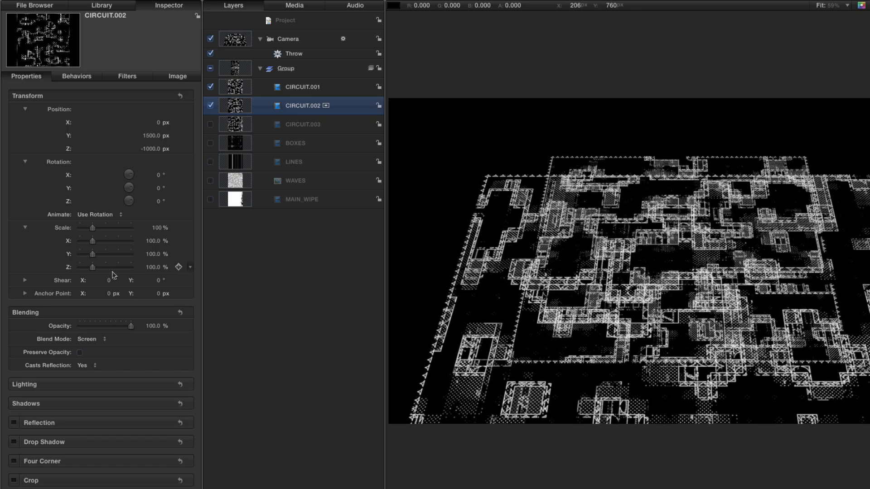
# Set the Y rotation of CIRCUIT.002 to 180° to flip it horizontally.
pyautogui.click(156, 189)
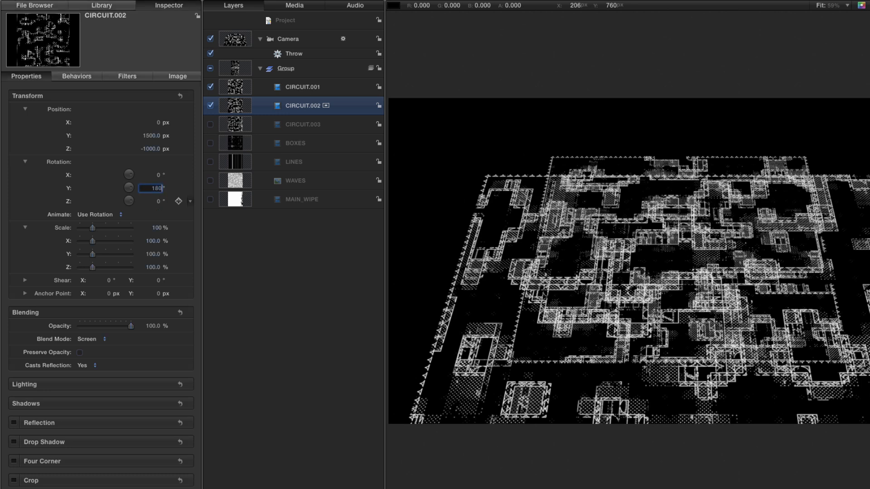
pyautogui.write('180')
pyautogui.press('Return')
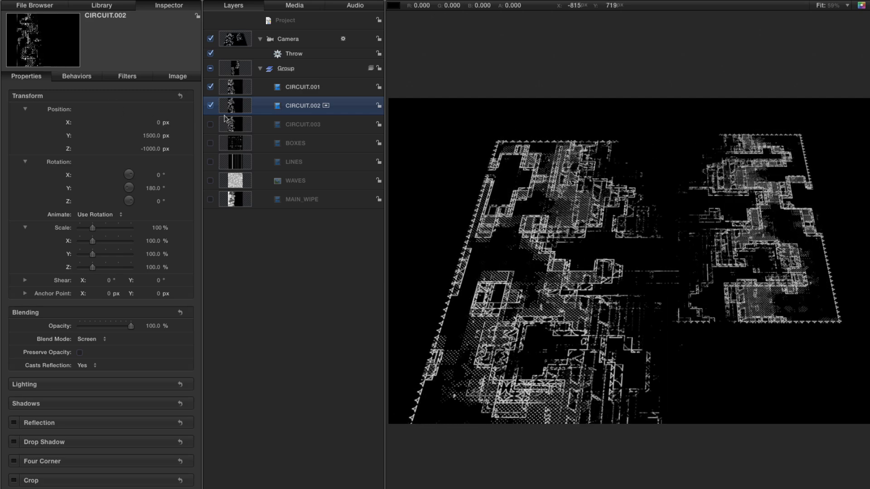
# Enable the CIRCUIT.003 layer and set its Z position to -2000 px.
pyautogui.click(211, 126)
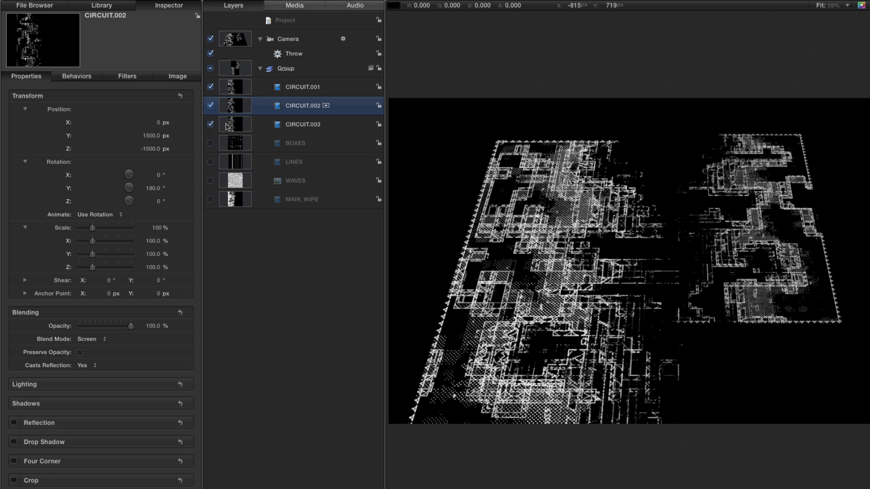
pyautogui.click(227, 127)
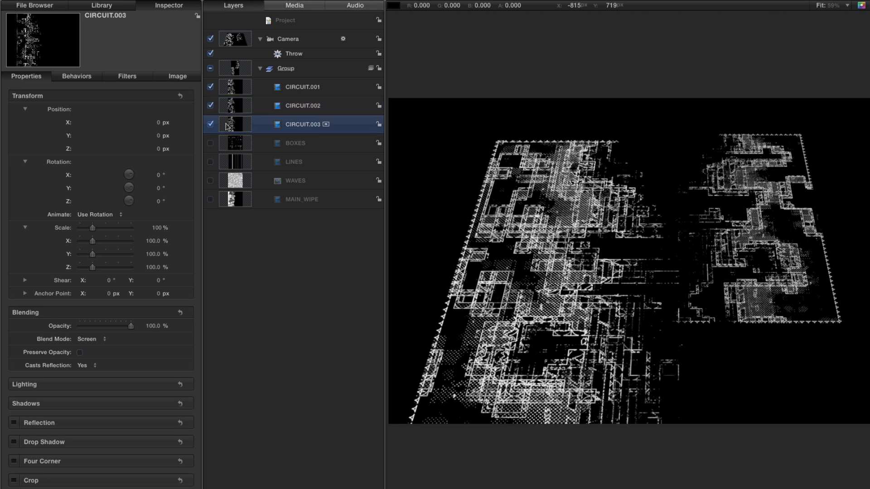
pyautogui.click(158, 150)
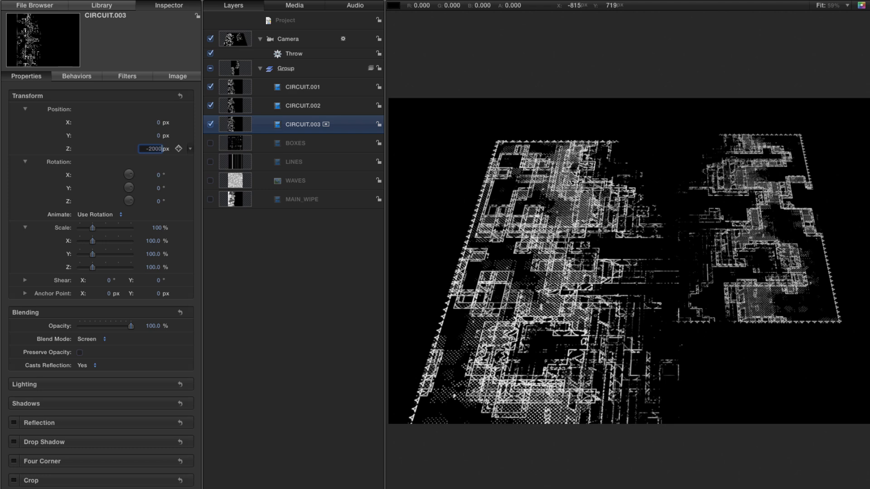
pyautogui.write('-2000')
pyautogui.press('Return')
# Set the Y position of CIRCUIT.003 to 1500 px and its Z rotation to 90°.
pyautogui.click(158, 136)
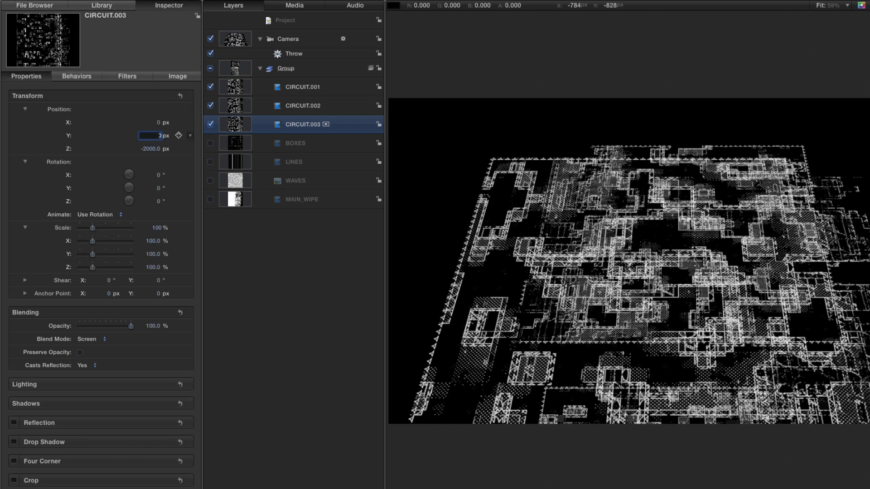
pyautogui.write('1500')
pyautogui.press('Return')
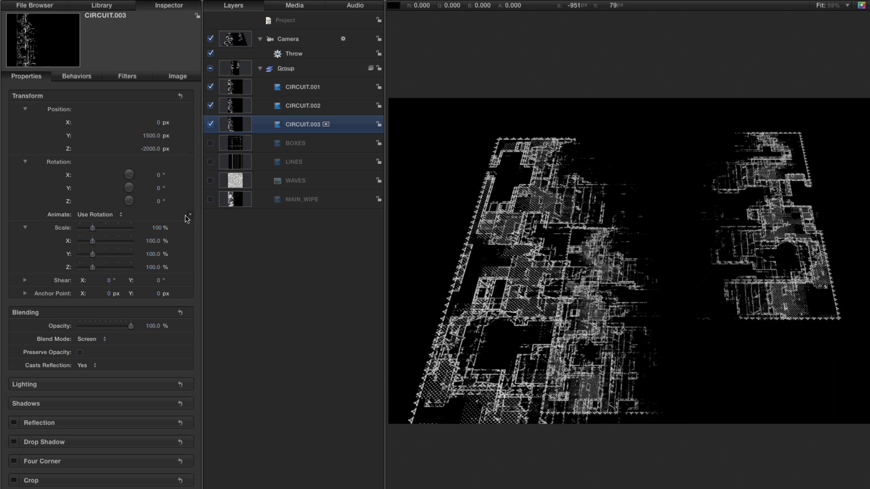
pyautogui.click(158, 201)
pyautogui.write('90')
pyautogui.press('Return')
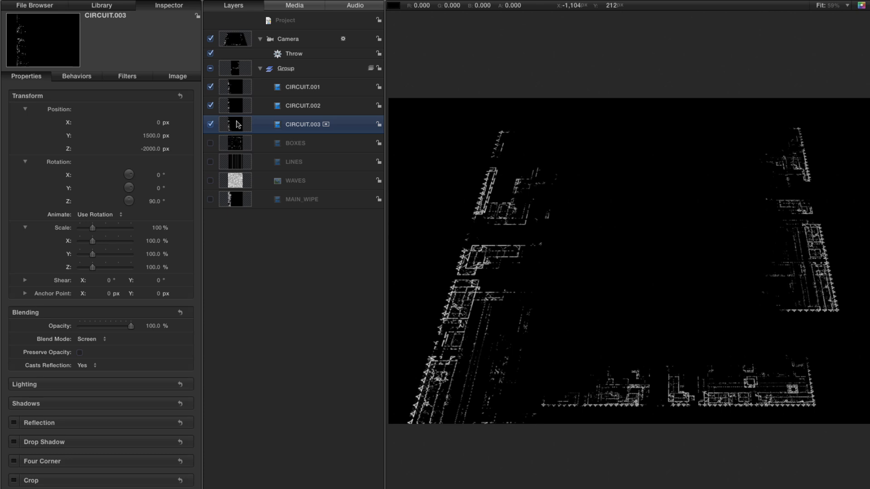
# Duplicate CIRCUIT.003 and set the copy's X position to -960 px.
pyautogui.press('super+d')
pyautogui.press('F1')
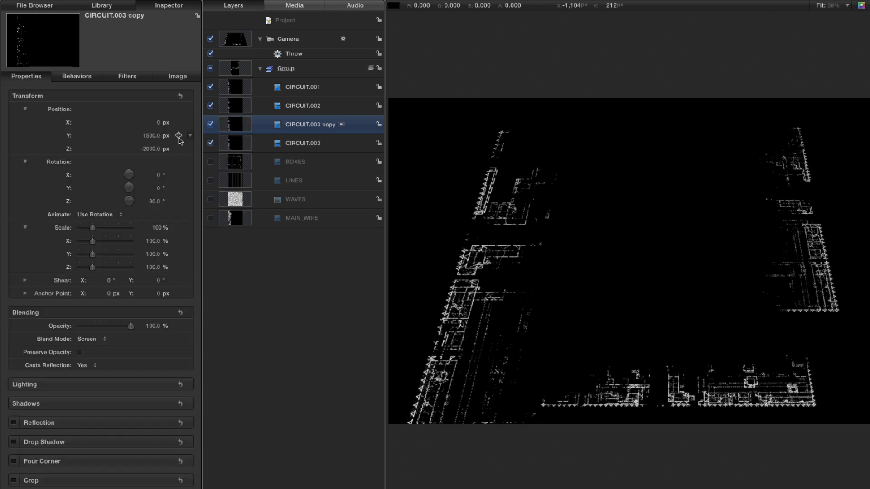
pyautogui.click(159, 123)
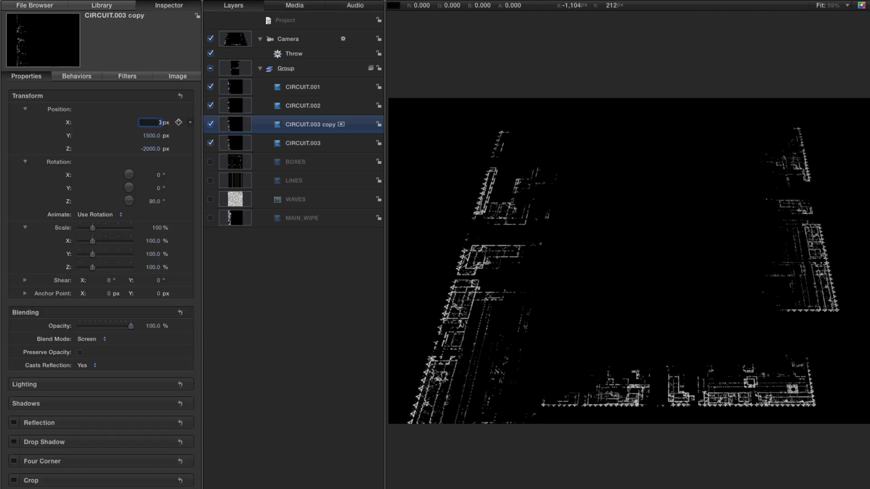
pyautogui.write('-960')
pyautogui.press('Return')
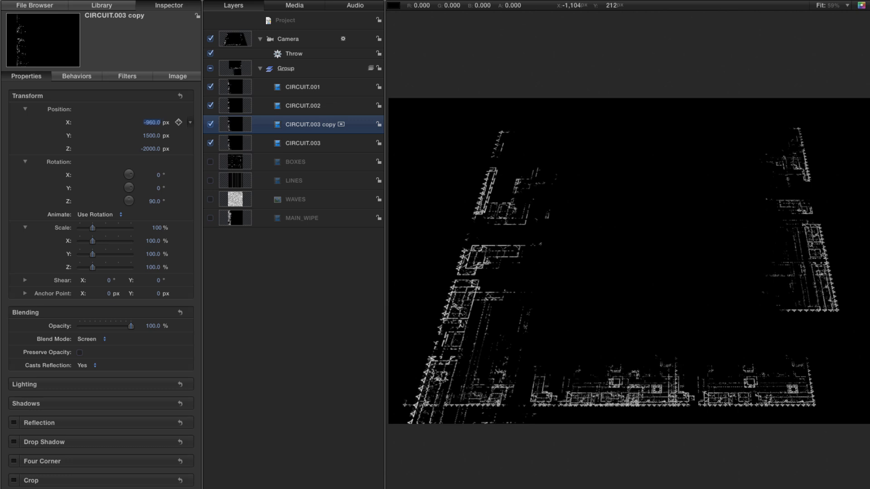
# Set the X position of the original CIRCUIT.003 to 960 px and play back the animation.
pyautogui.click(238, 146)
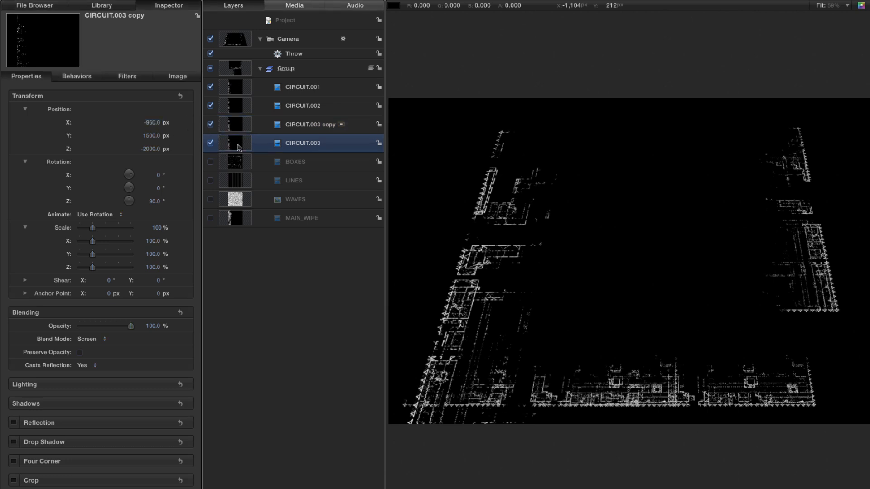
pyautogui.click(160, 122)
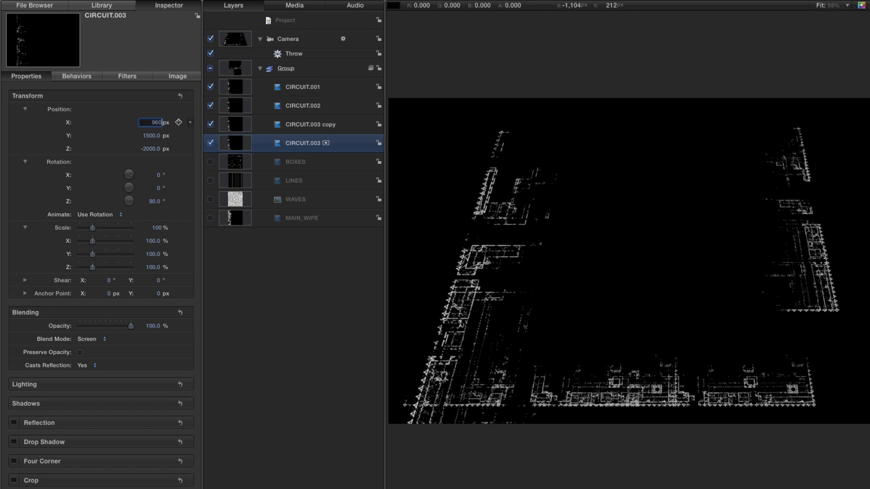
pyautogui.write('960')
pyautogui.press('Return')
pyautogui.press('space')
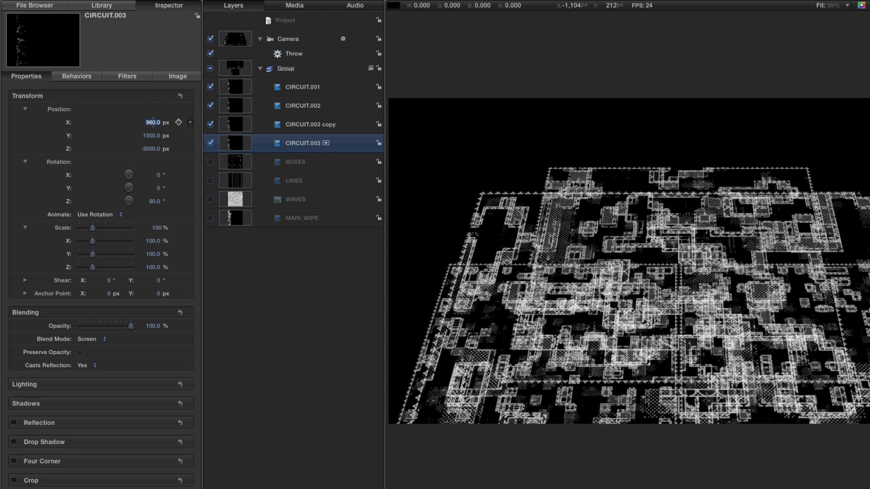
pyautogui.press('Home')
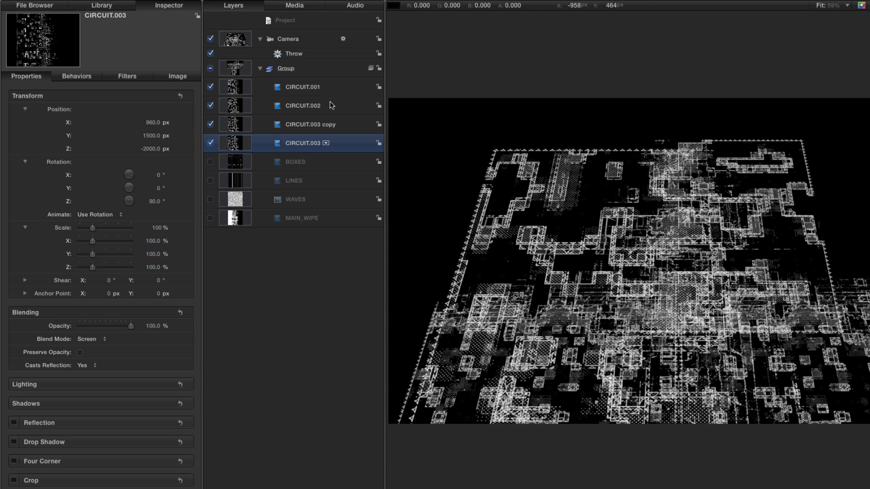
# Create a new group inside the main group and move all four CIRCUIT layers into it.
pyautogui.click(237, 86)
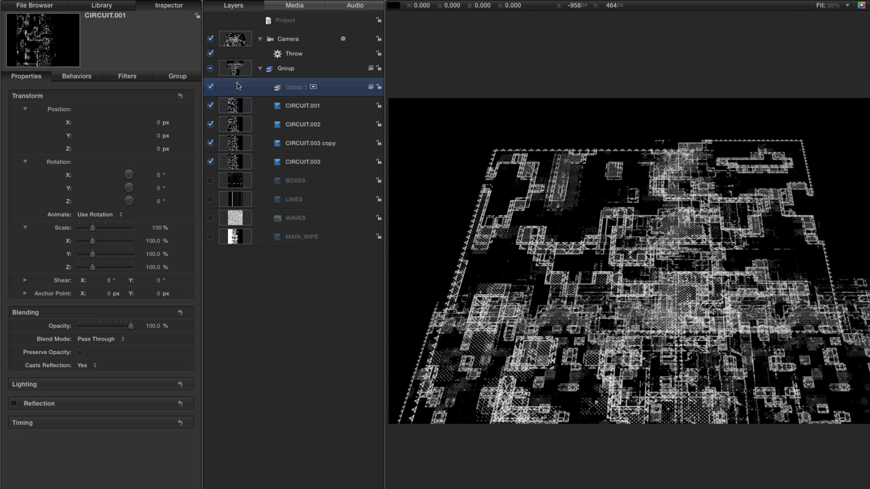
pyautogui.press('super+shift+n')
pyautogui.keyDown('shift'); pyautogui.click(236, 163); pyautogui.keyUp('shift')
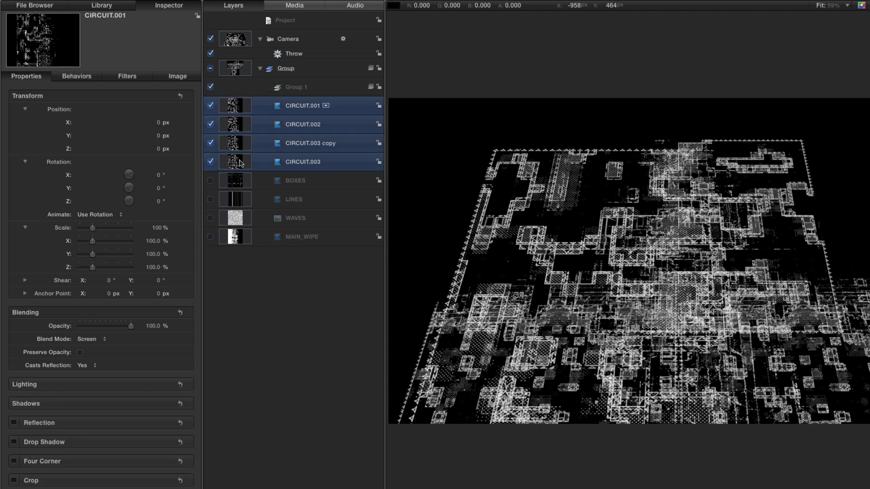
pyautogui.moveTo(229, 105); pyautogui.dragTo(308, 90)
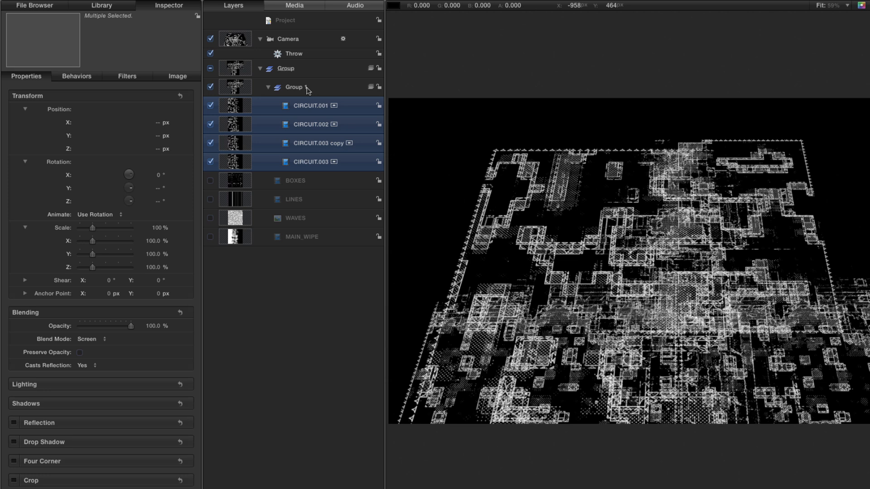
# Apply the Levels color correction filter to the group containing the circuit layers.
pyautogui.press('super+2')
pyautogui.click(25, 97)
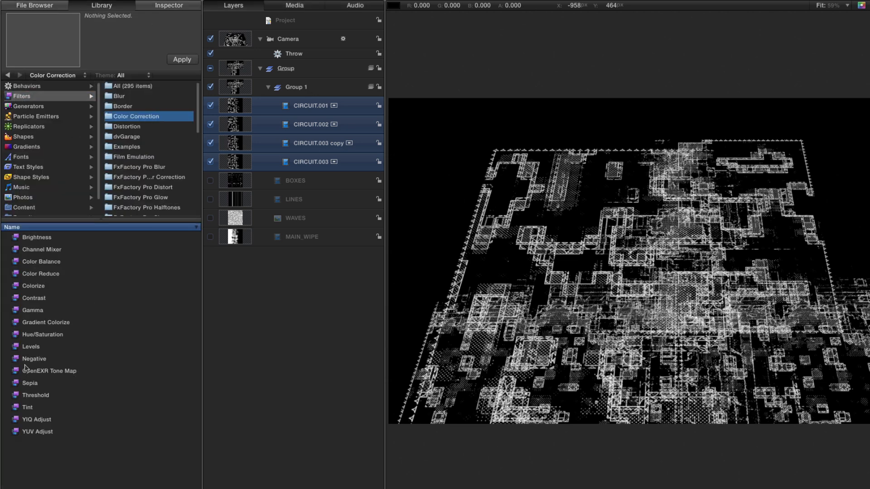
pyautogui.click(17, 348)
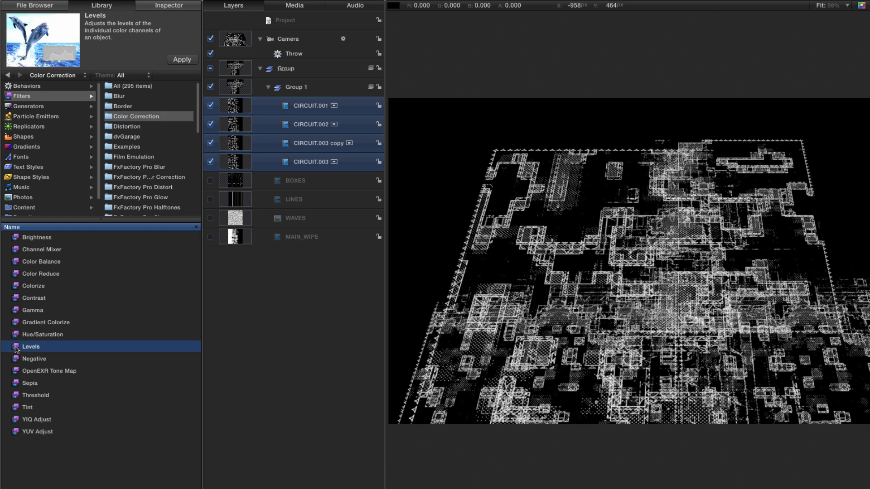
pyautogui.moveTo(16, 348); pyautogui.dragTo(287, 92)
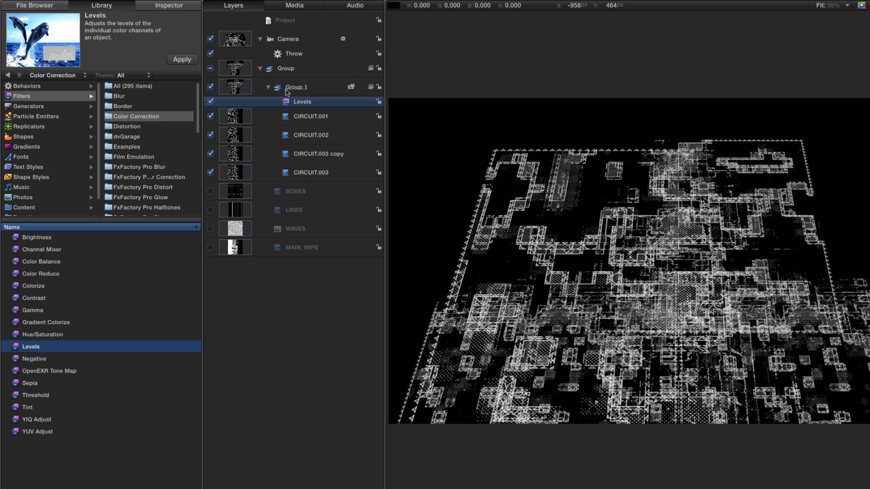
# In the circuit group's Levels filter, lower the blue channel's input white point to about 0.65.
pyautogui.press('F3')
pyautogui.click(86, 112)
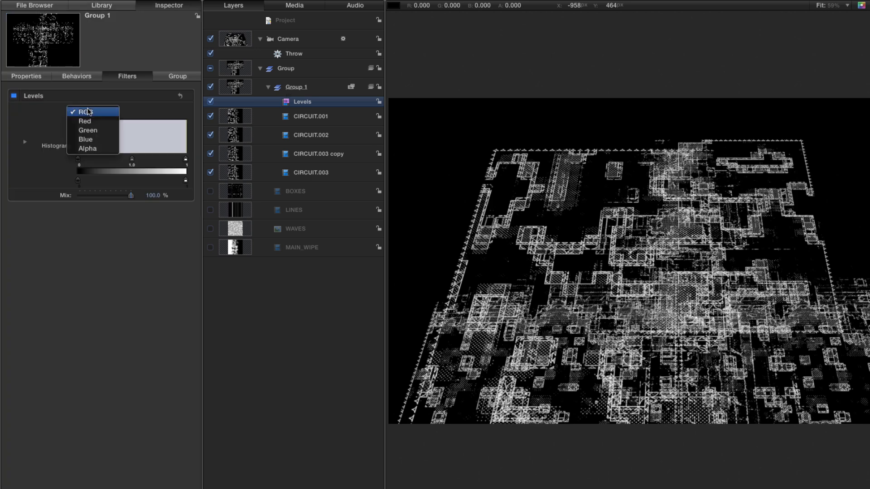
pyautogui.click(87, 140)
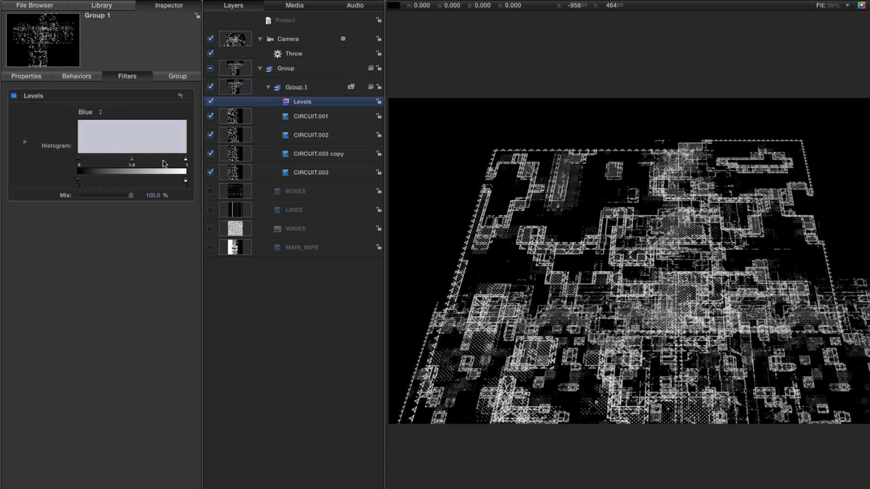
pyautogui.moveTo(186, 161); pyautogui.dragTo(149, 162)
# Lower the green channel's input white point to about 0.94 in the Levels filter.
pyautogui.click(86, 113)
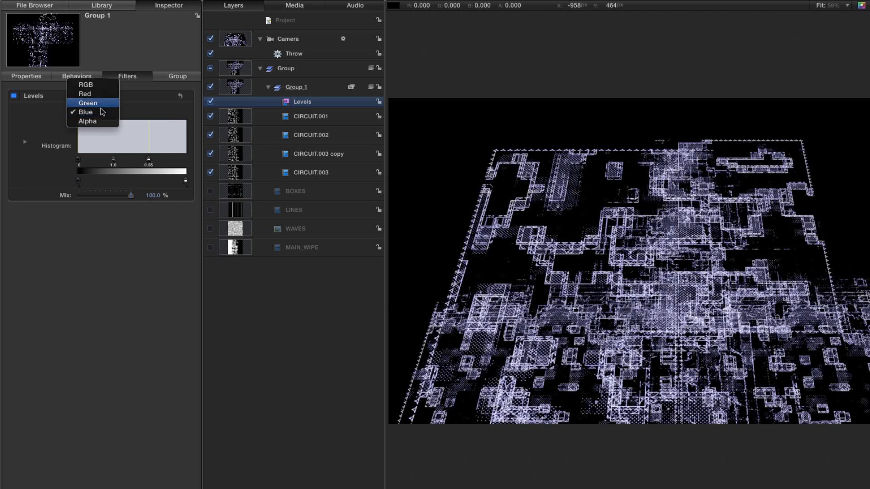
pyautogui.click(89, 103)
pyautogui.moveTo(185, 160); pyautogui.dragTo(179, 160)
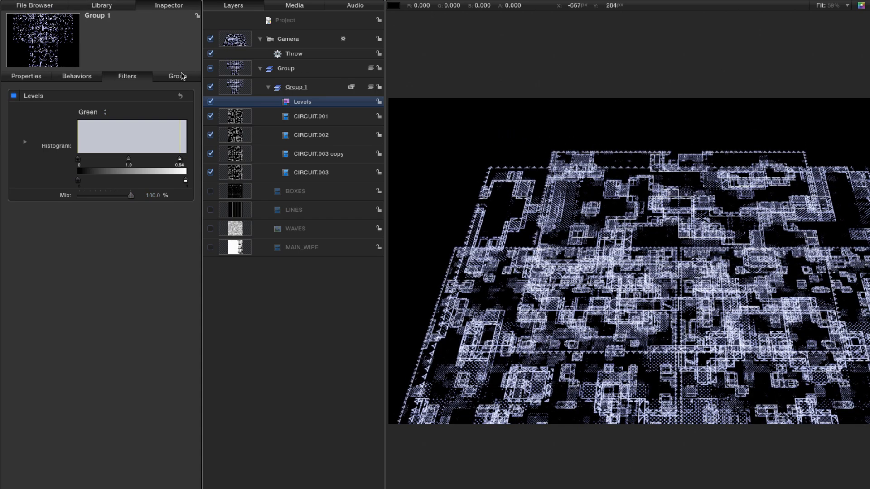
# Enable the BOXES layer and set its Z position to -500 px.
pyautogui.click(210, 192)
pyautogui.click(235, 194)
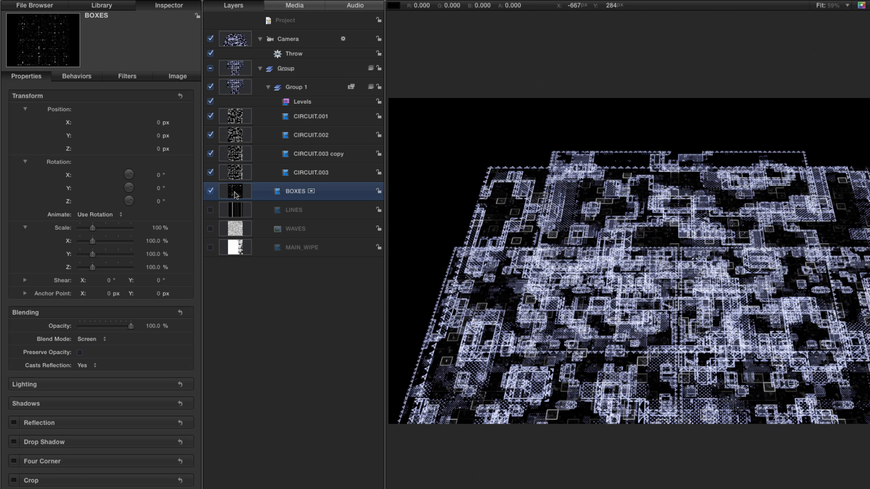
pyautogui.click(158, 149)
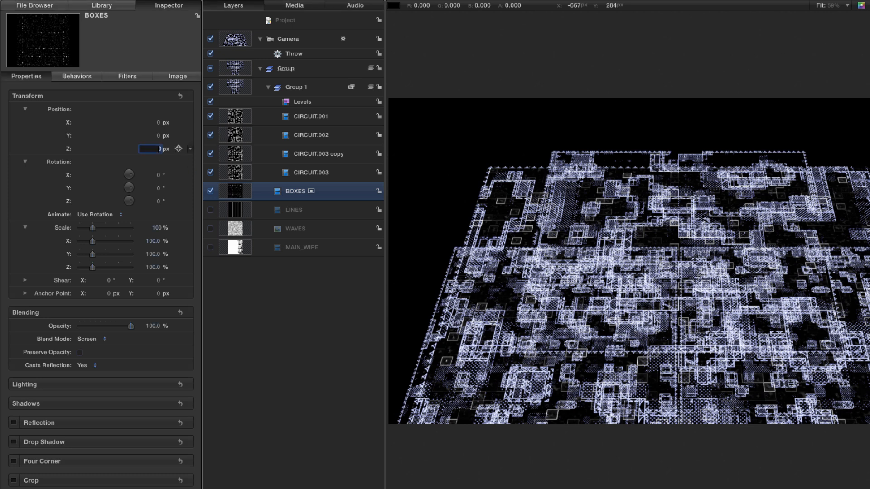
pyautogui.write('-500')
pyautogui.press('Return')
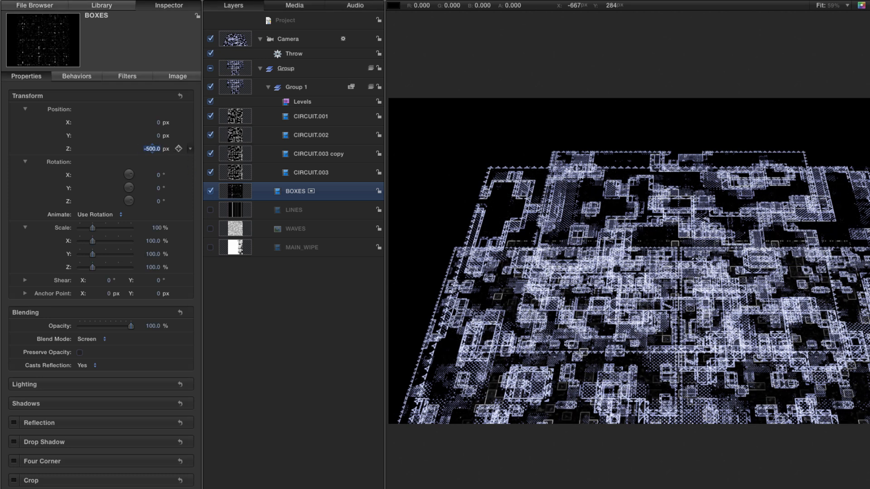
# Raise the Y position of the BOXES layer gradually and set it to exactly 1000 px.
pyautogui.click(153, 135)
pyautogui.write('345')
pyautogui.press('Return')
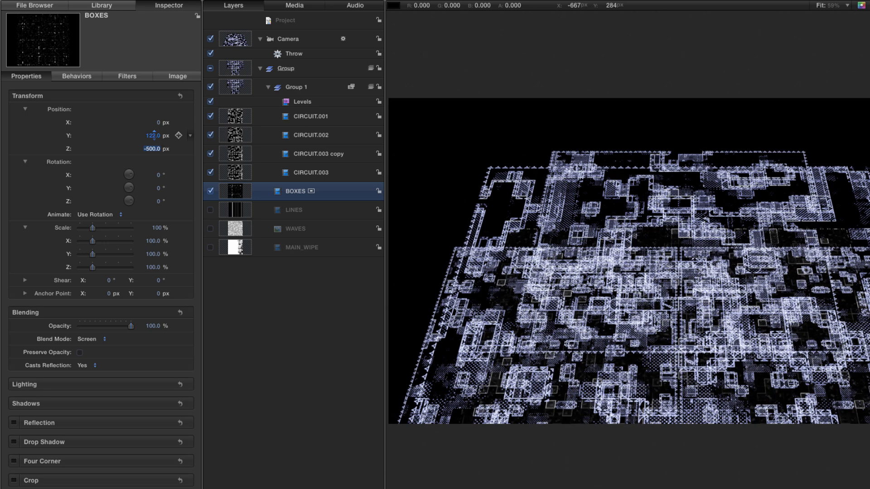
pyautogui.moveTo(152, 136); pyautogui.dragTo(153, 68)
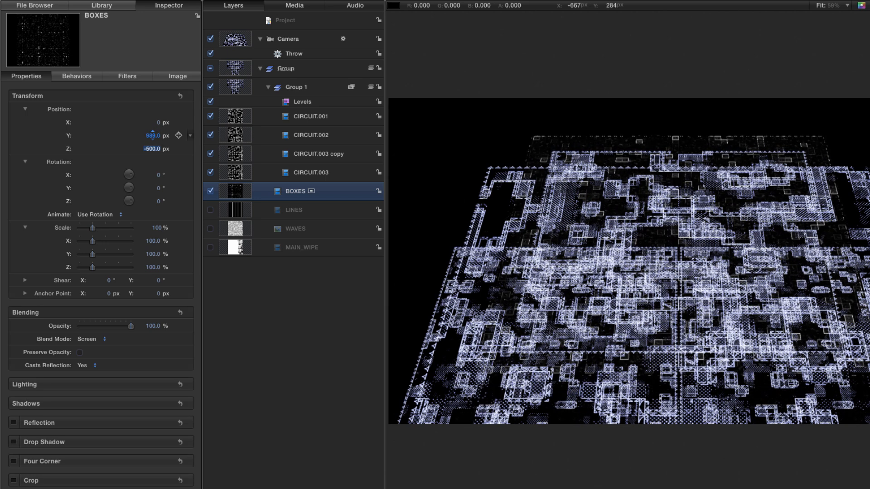
pyautogui.click(153, 135)
pyautogui.write('1000')
pyautogui.press('Return')
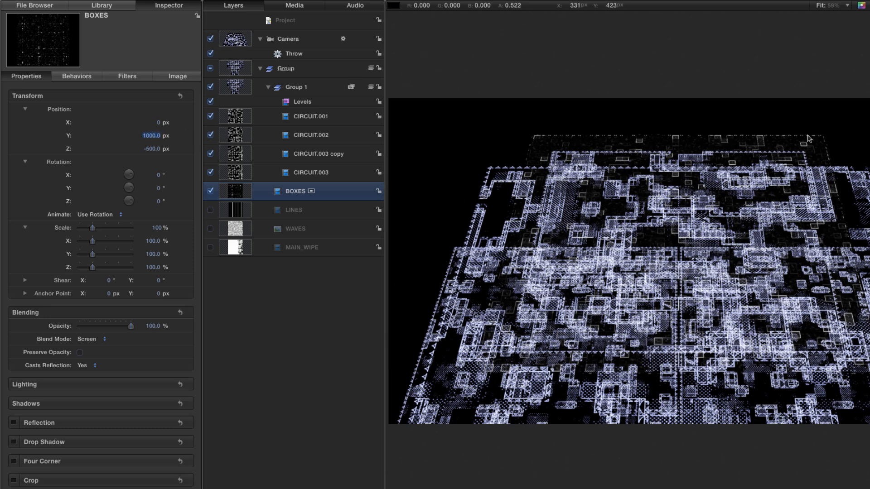
# Duplicate the BOXES layer and set the copy's Y rotation to 90°.
pyautogui.click(241, 193)
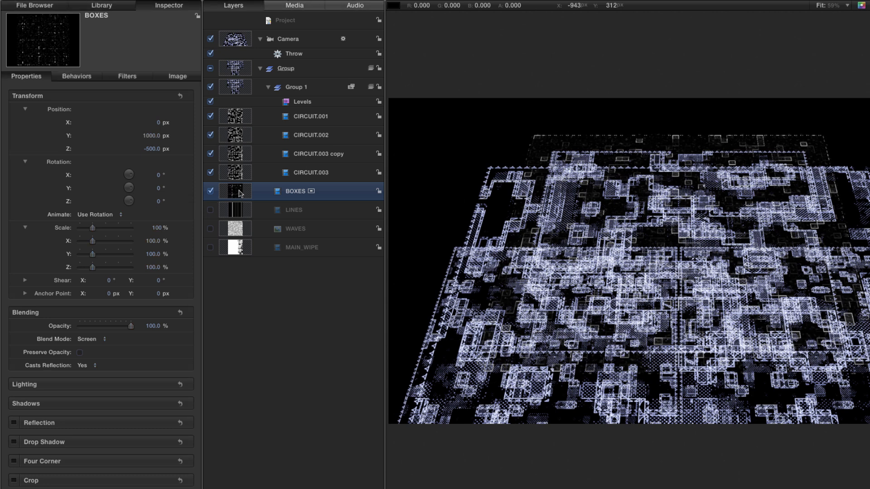
pyautogui.press('super+d')
pyautogui.press('F1')
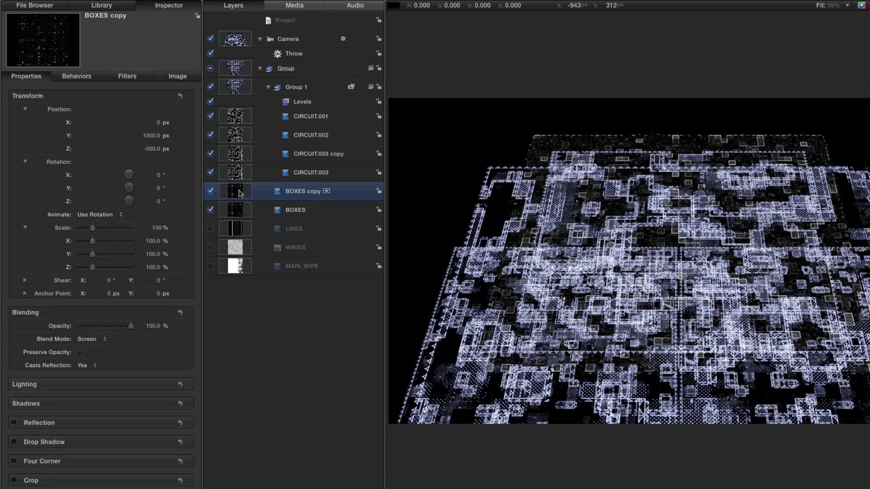
pyautogui.click(159, 188)
pyautogui.write('90')
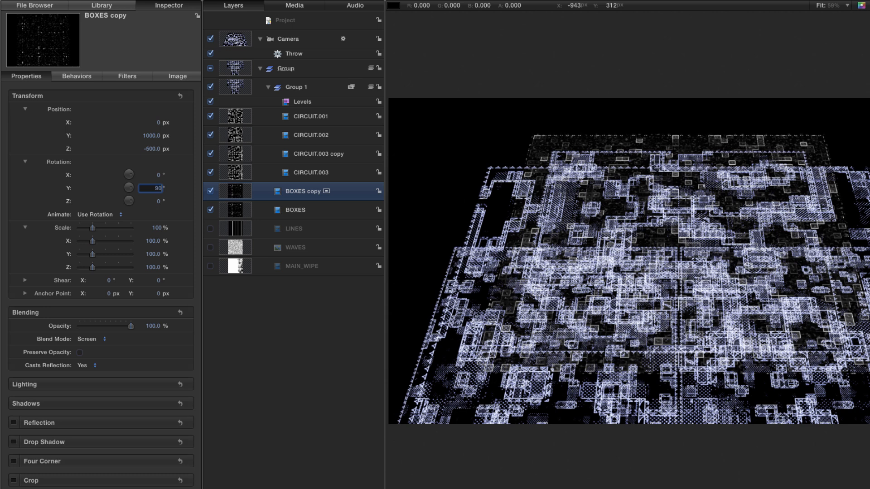
pyautogui.press('Return')
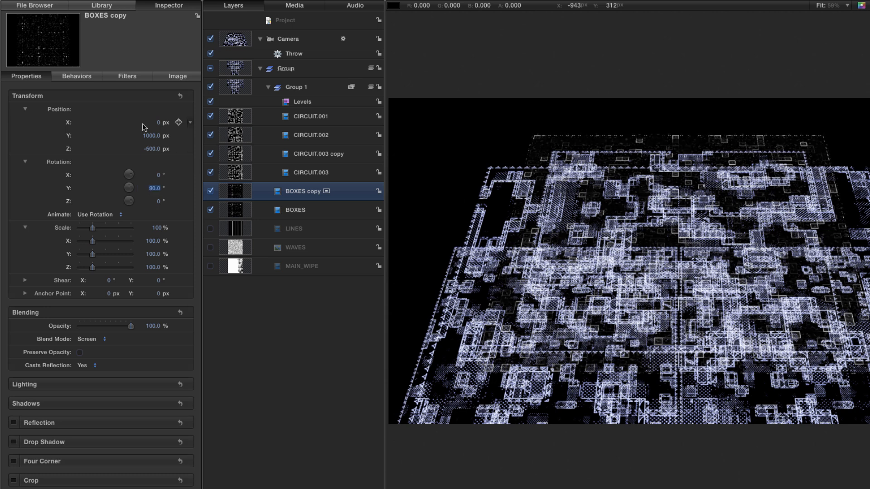
# Set the X position of the BOXES copy to -1000 px and its Z position to 0 px.
pyautogui.click(158, 122)
pyautogui.press('Return')
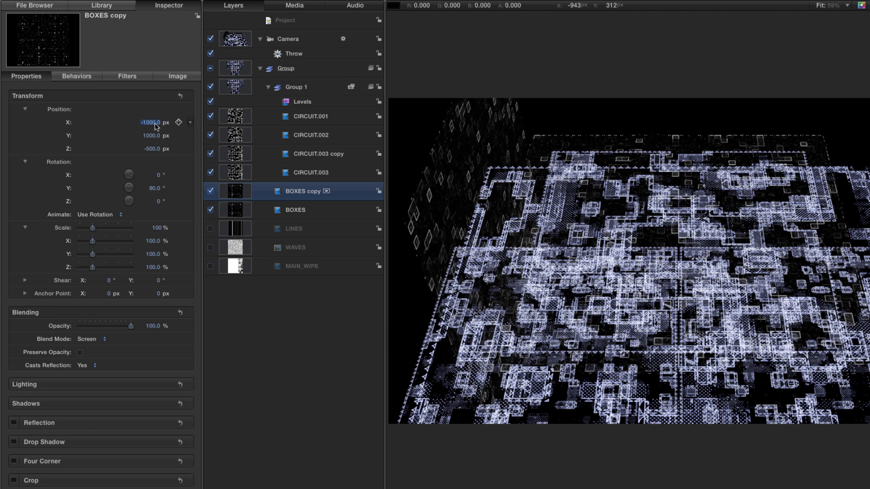
pyautogui.click(153, 149)
pyautogui.write('0')
pyautogui.press('Return')
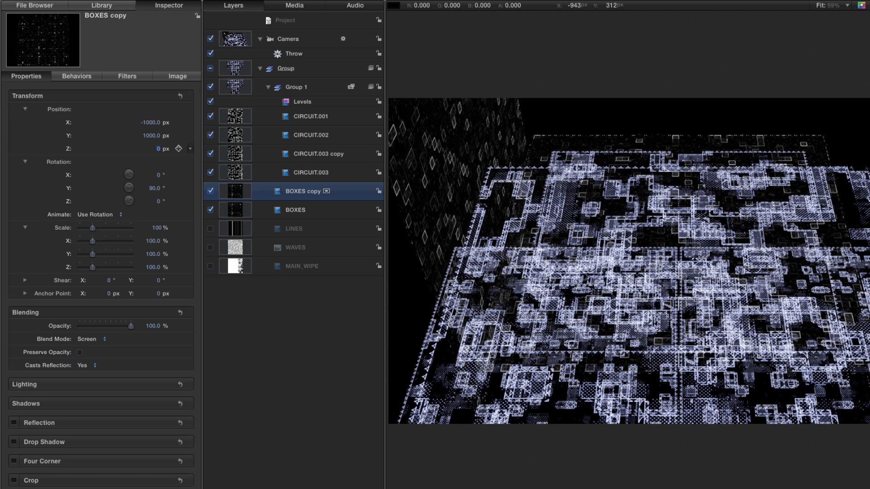
# Lower the BOXES copy by setting its Y position to 750 px.
pyautogui.moveTo(153, 135); pyautogui.dragTo(154, 137)
pyautogui.click(153, 137)
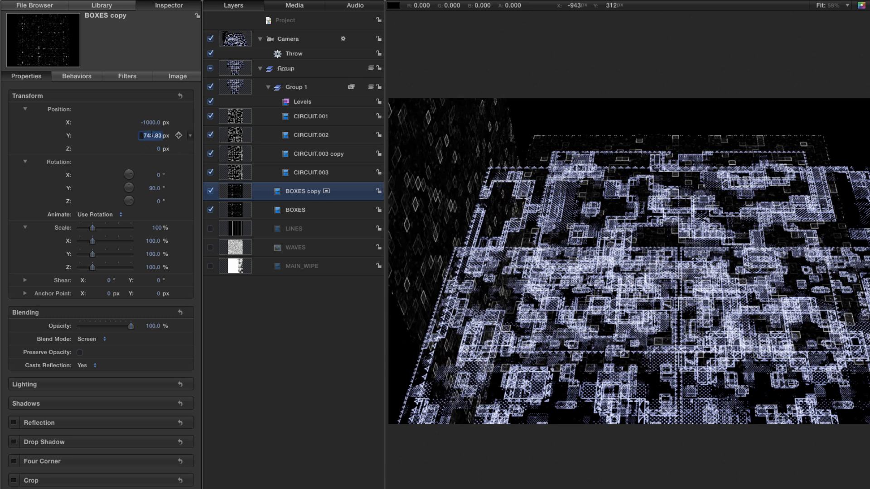
pyautogui.write('750')
pyautogui.press('Return')
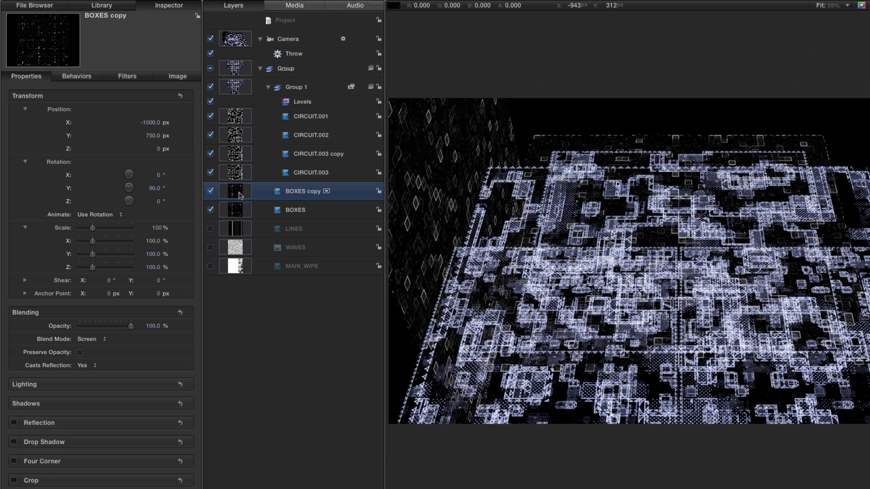
# Duplicate the BOXES copy, set the new copy's X position to 1000 px, and scrub back to an earlier frame.
pyautogui.press('super+d')
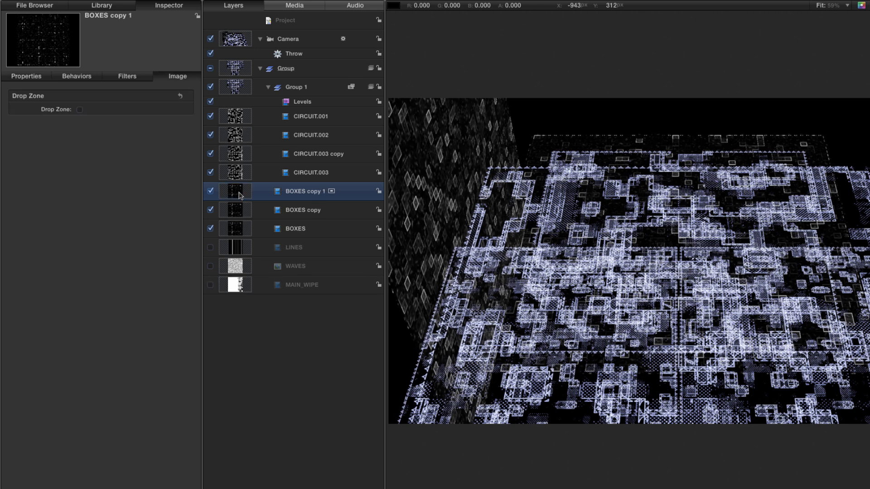
pyautogui.click(153, 124)
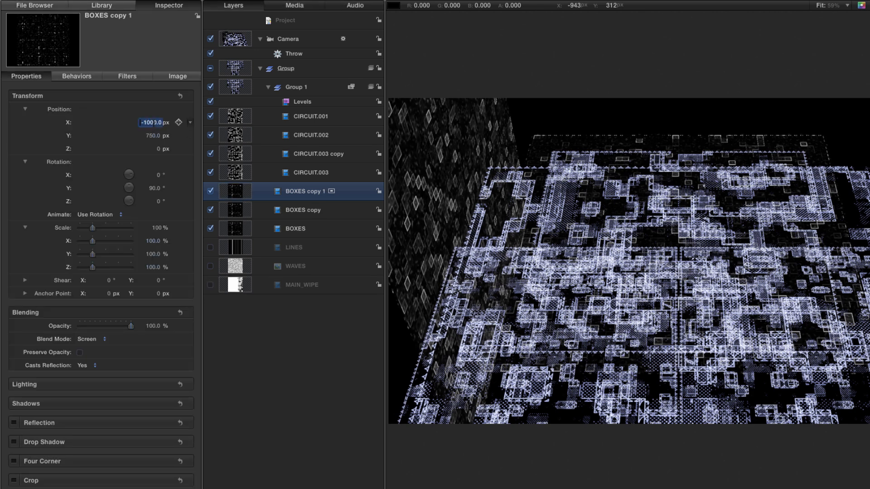
pyautogui.write('1')
pyautogui.press('Return')
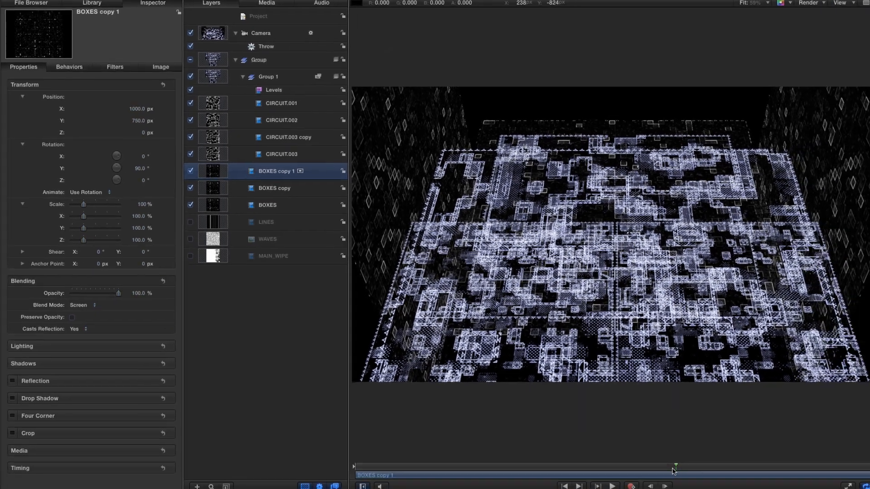
pyautogui.moveTo(673, 471); pyautogui.dragTo(544, 480)
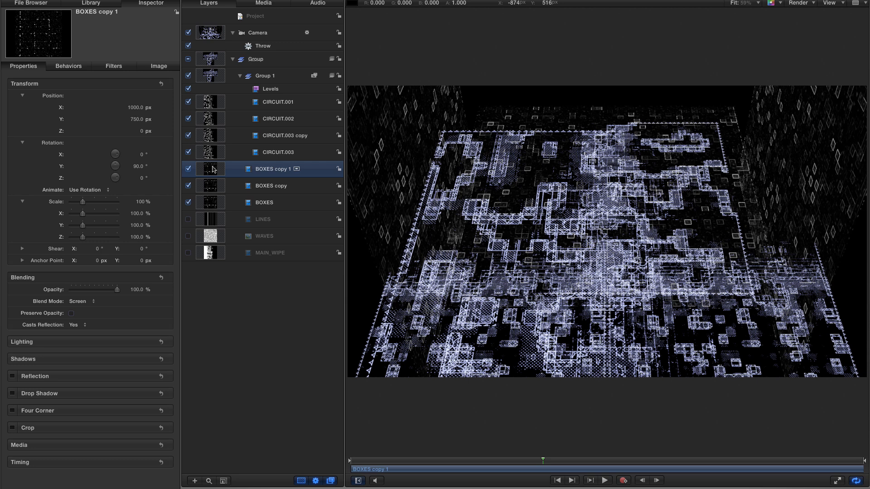
# Create a new group and move the BOXES layer and its two copies into it.
pyautogui.press('super+shift+n')
pyautogui.keyDown('shift'); pyautogui.click(215, 220); pyautogui.keyUp('shift')
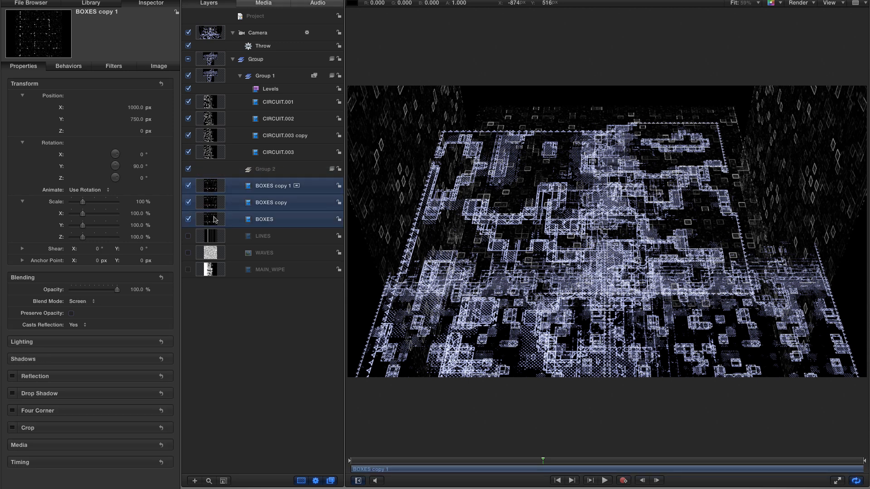
pyautogui.moveTo(205, 188); pyautogui.dragTo(271, 169)
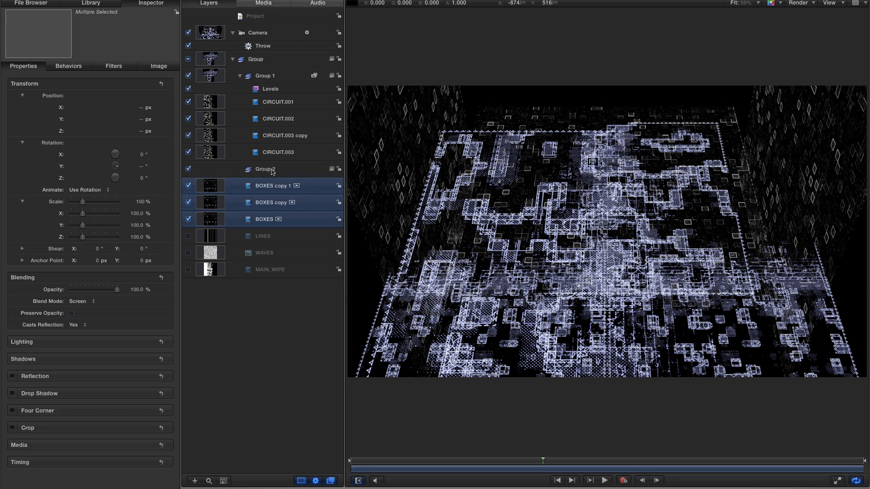
# Copy the Levels filter from Group 1 onto Group 2 and reset the copy's settings.
pyautogui.click(255, 90)
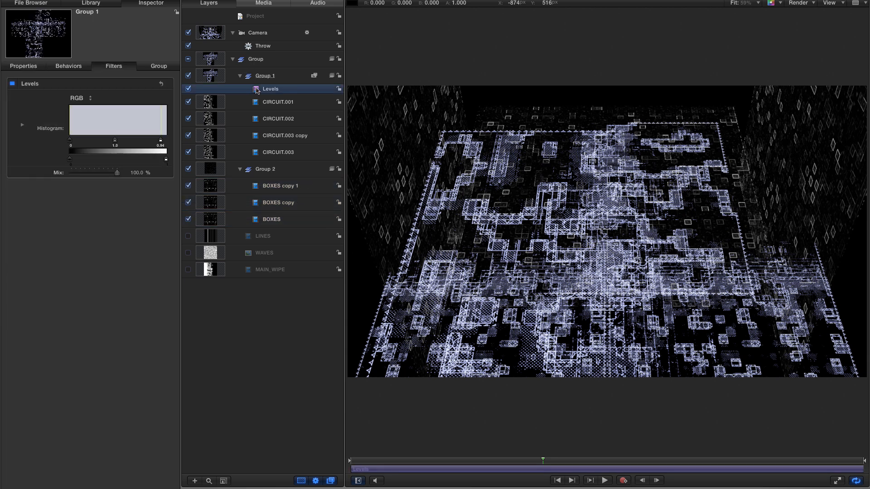
pyautogui.moveTo(256, 90); pyautogui.dragTo(271, 184)
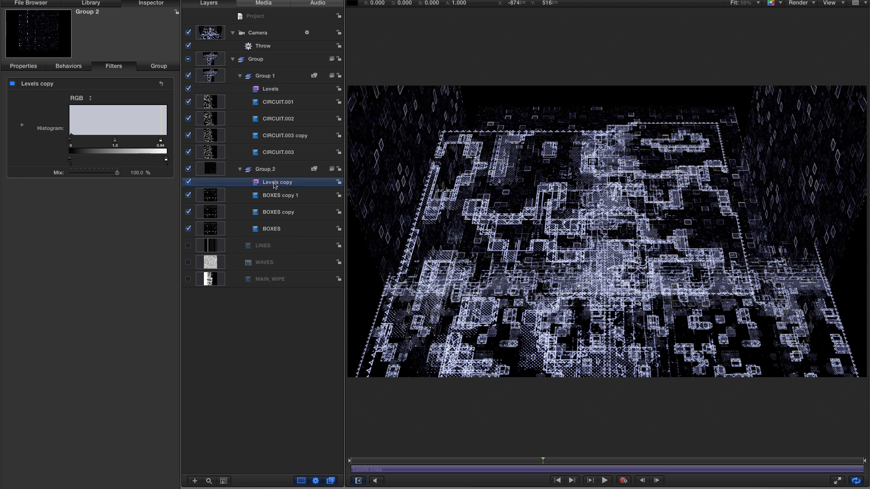
pyautogui.click(162, 84)
# Tint Group 2 green by lowering the white input point of the Green channel in its Levels filter.
pyautogui.click(78, 98)
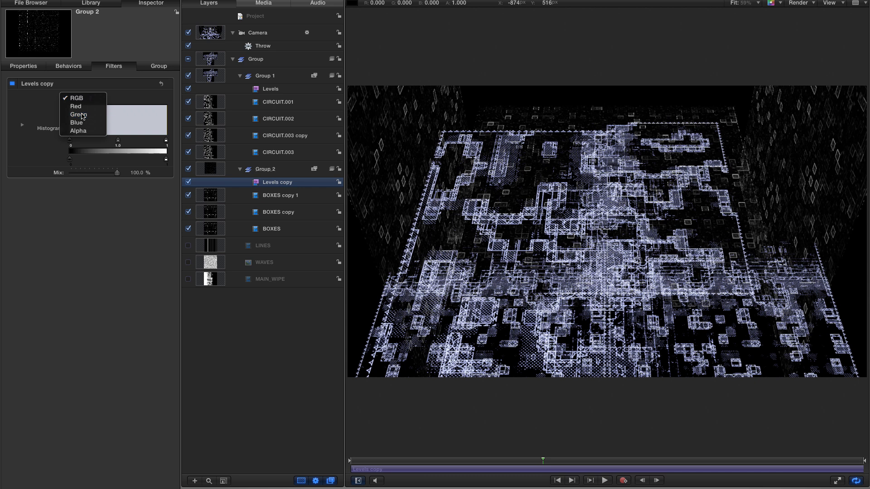
pyautogui.click(82, 116)
pyautogui.moveTo(165, 140); pyautogui.dragTo(141, 141)
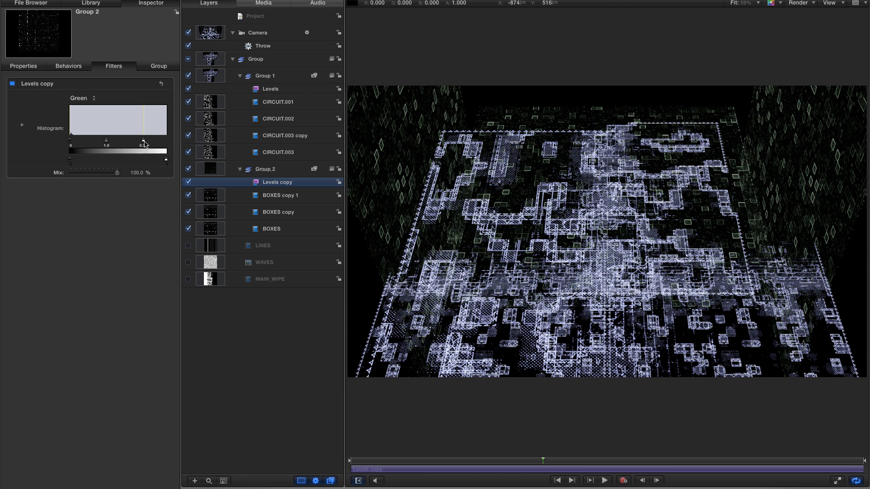
# Rename Group 2 as BOXES.
pyautogui.click(264, 170)
pyautogui.click(264, 170)
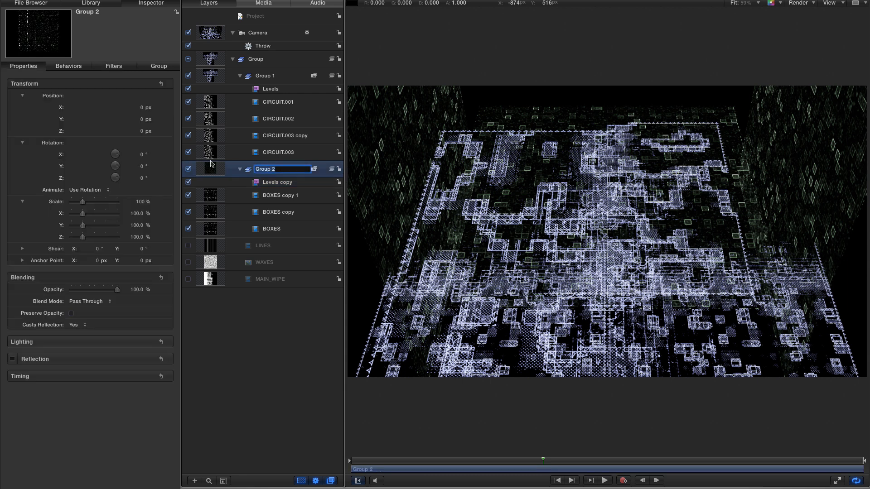
pyautogui.write('BOXES')
pyautogui.press('Return')
# Rename Group 1 as CIRCUITS and collapse the CIRCUITS and BOXES groups.
pyautogui.doubleClick(262, 76)
pyautogui.write('CIR')
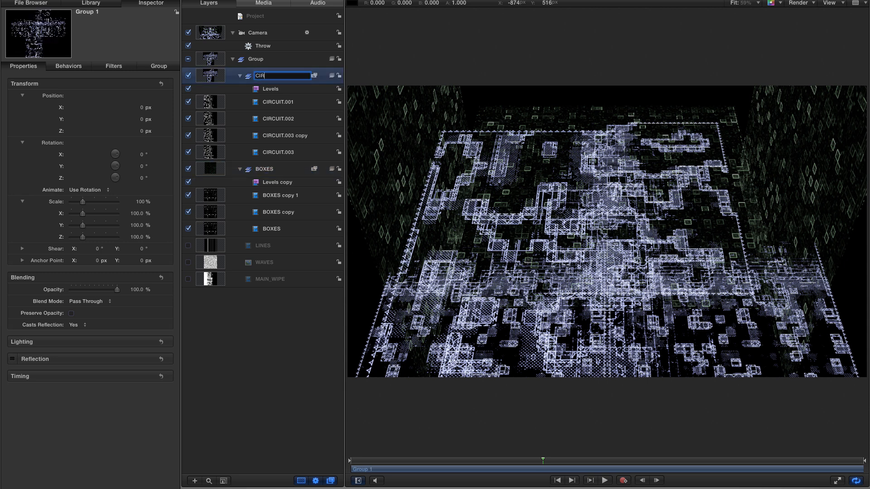
pyautogui.write('CUITS')
pyautogui.press('Return')
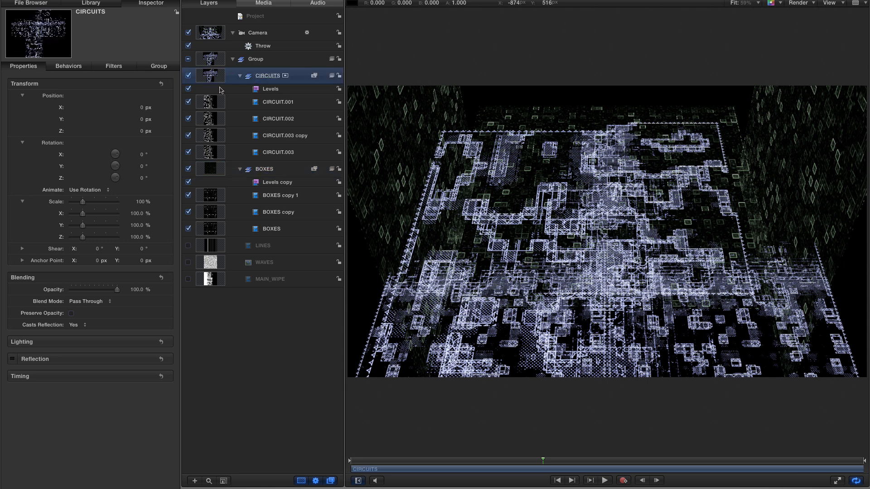
pyautogui.click(240, 169)
pyautogui.click(240, 76)
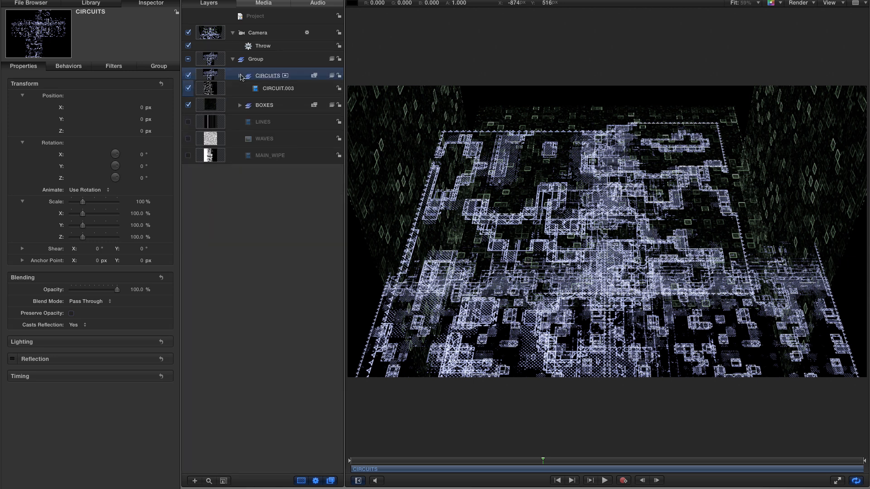
# Enable the LINES layer, set its opacity to 50%, and preview the animation.
pyautogui.click(189, 109)
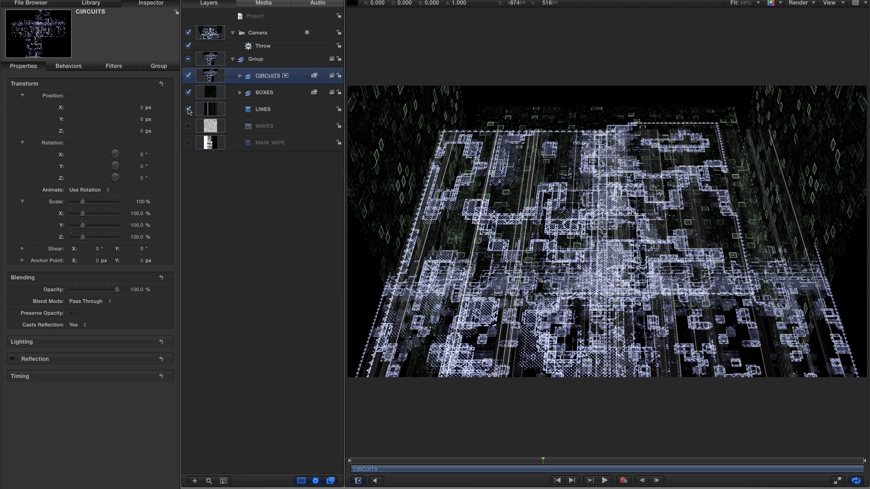
pyautogui.click(211, 111)
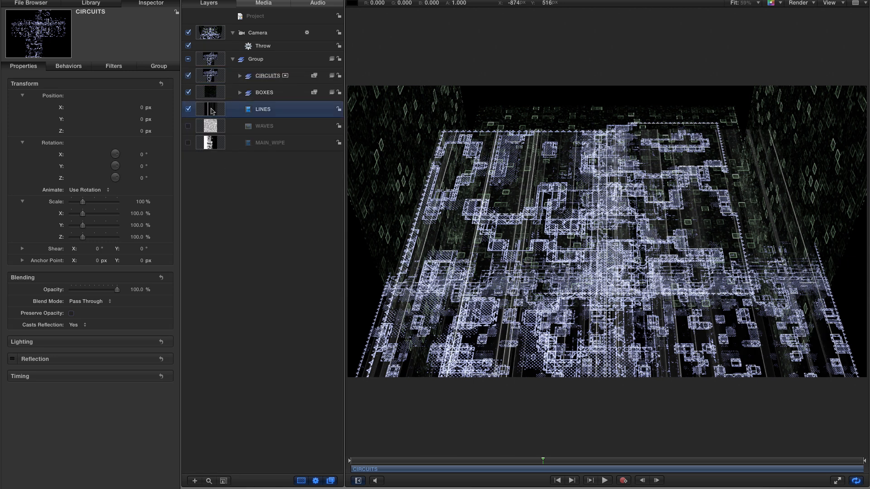
pyautogui.click(138, 290)
pyautogui.write('50')
pyautogui.press('Return')
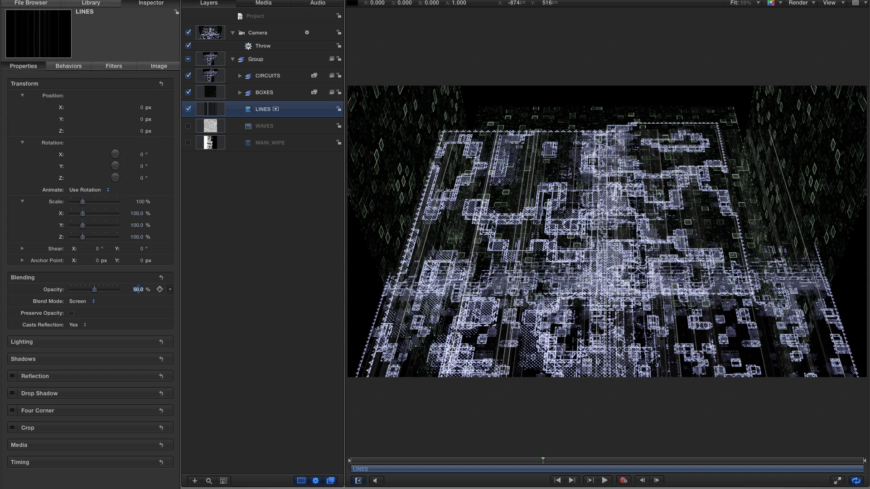
pyautogui.press('space')
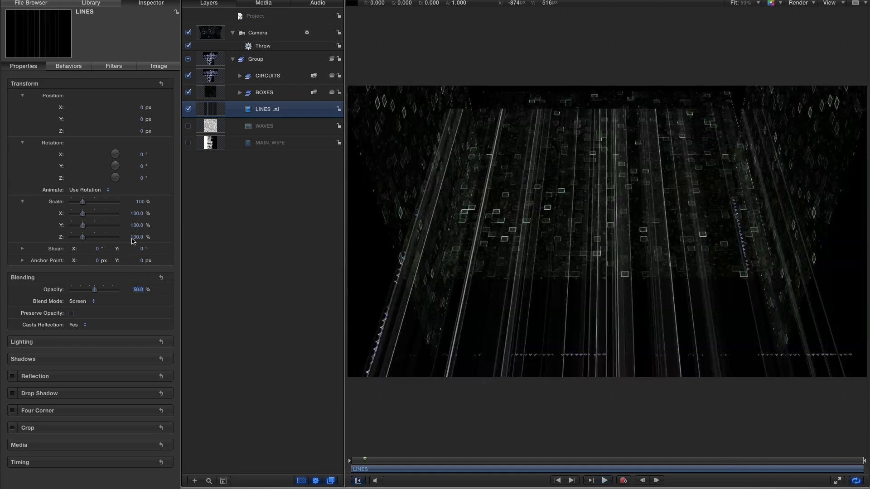
pyautogui.press('space')
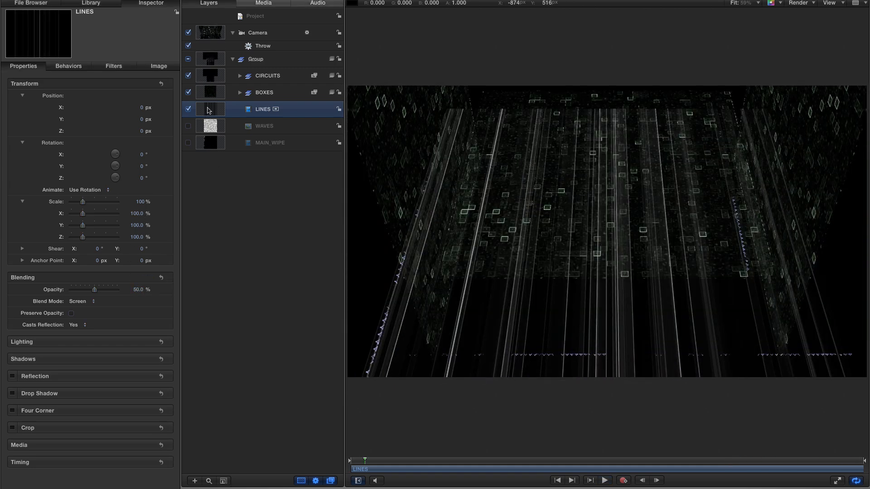
# Duplicate the LINES layer and set the copy's Y and Z rotation to 90° each.
pyautogui.press('super+d')
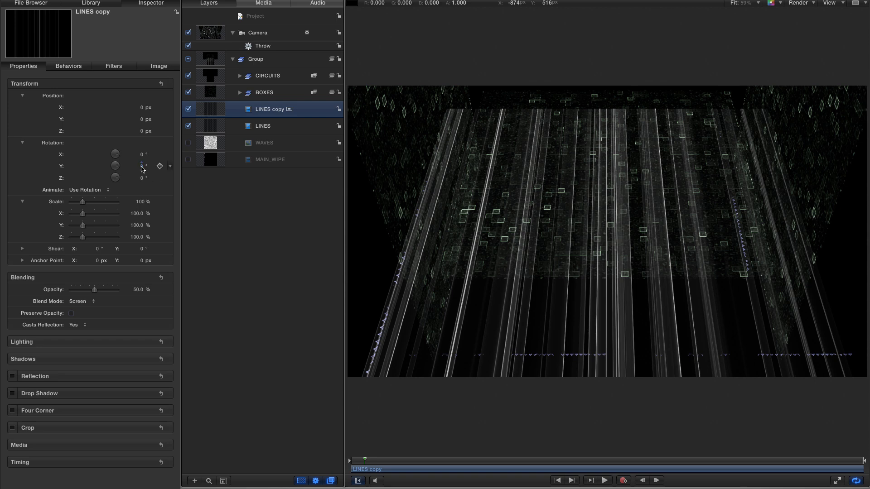
pyautogui.click(142, 166)
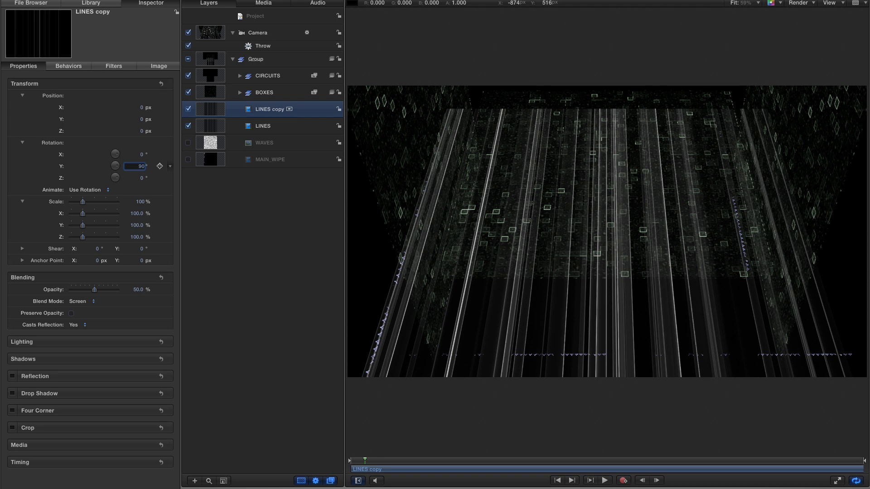
pyautogui.press('Tab')
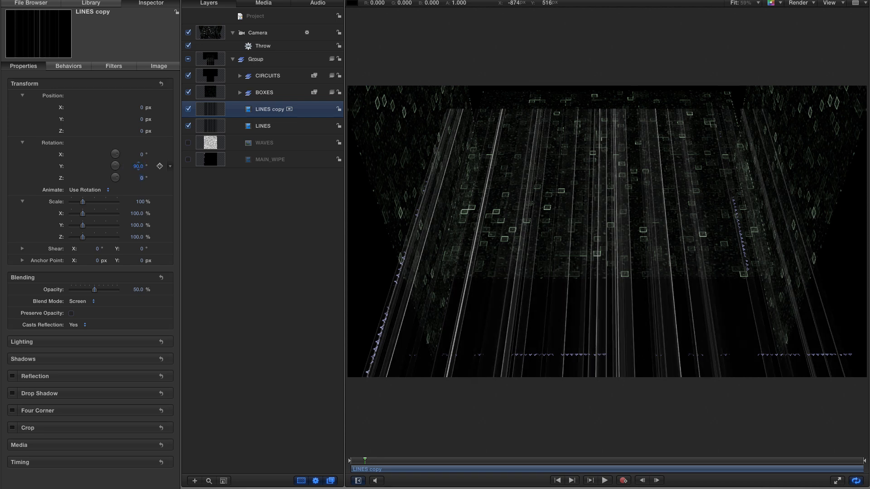
pyautogui.write('90')
pyautogui.press('Return')
# Try an X position of -960 px for the LINES copy and settle on -750 px.
pyautogui.click(142, 109)
pyautogui.write('-960')
pyautogui.press('Return')
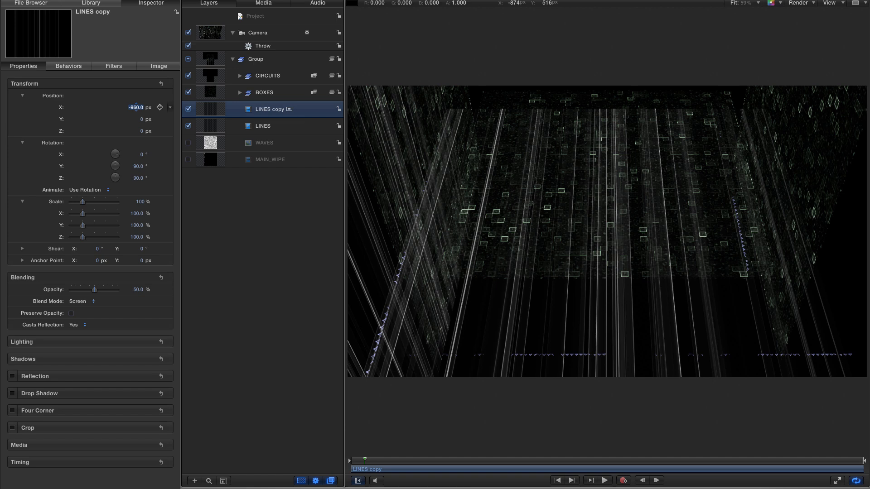
pyautogui.click(136, 107)
pyautogui.write('-750')
pyautogui.press('Return')
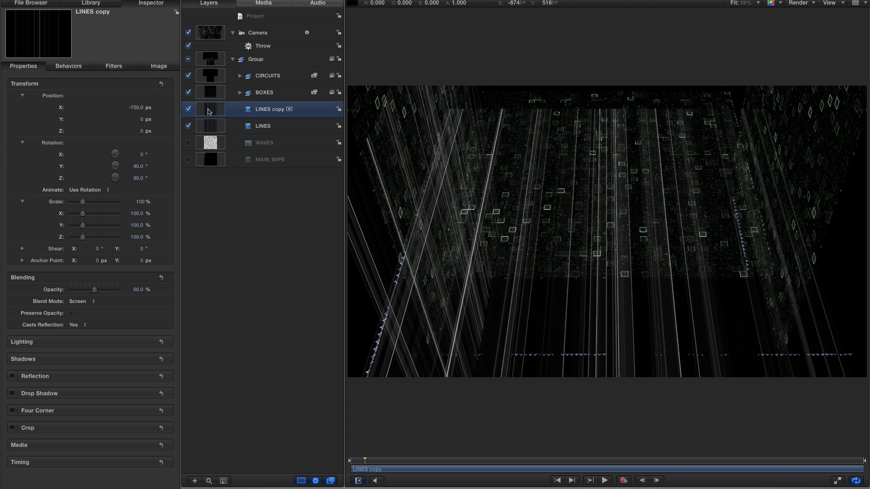
# Duplicate the LINES copy, set the new copy's X position to 750 px, and preview the animation.
pyautogui.press('super+d')
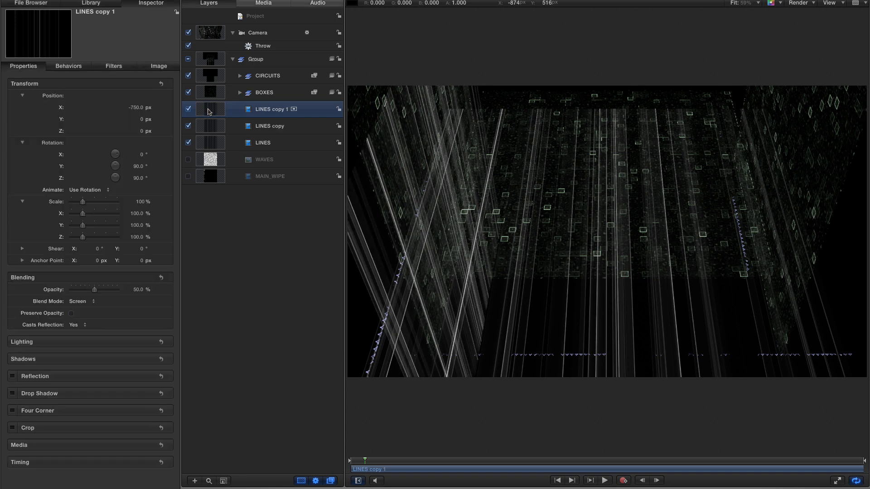
pyautogui.click(136, 108)
pyautogui.write('7')
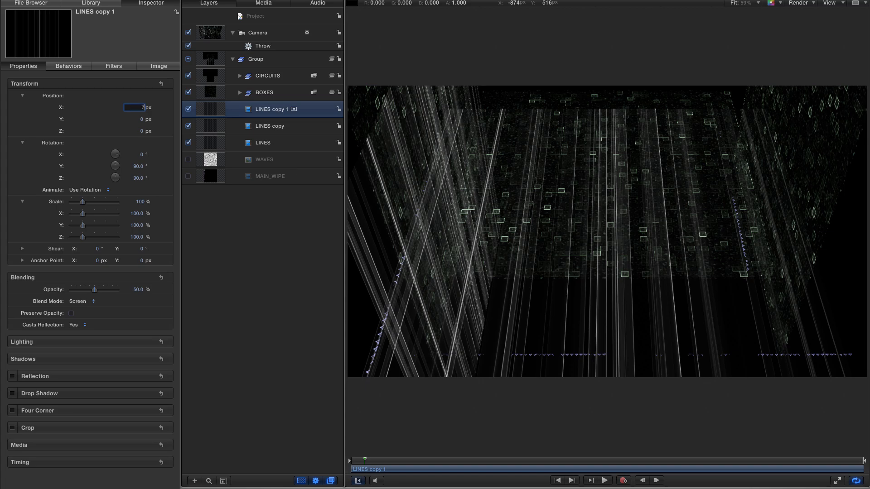
pyautogui.write('50')
pyautogui.press('Return')
pyautogui.press('space')
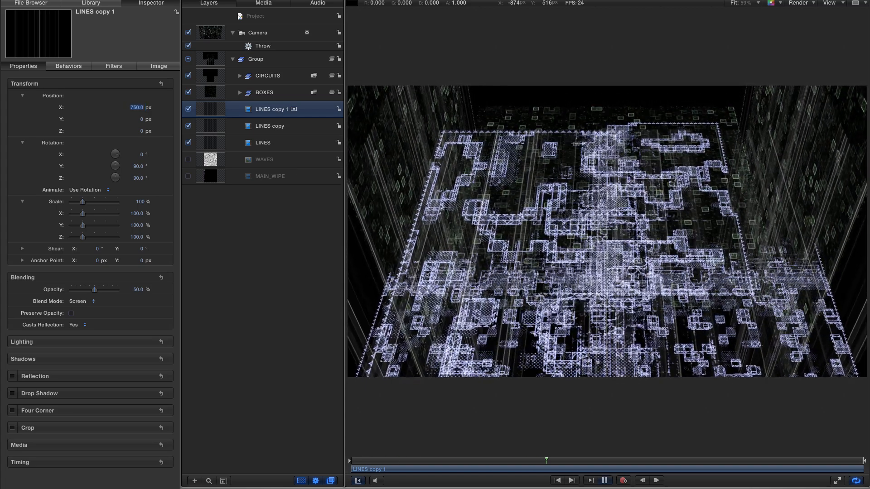
pyautogui.press('space')
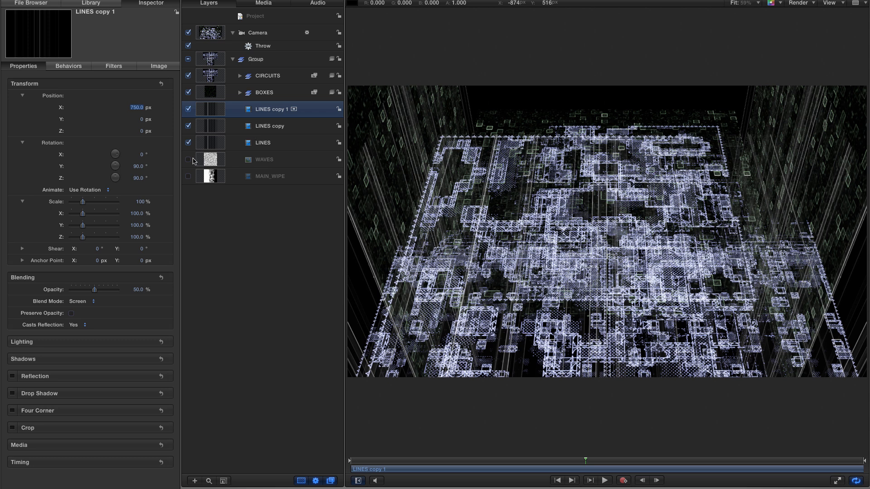
# Enable the WAVES layer and set its overall scale to 100%.
pyautogui.click(188, 160)
pyautogui.click(211, 161)
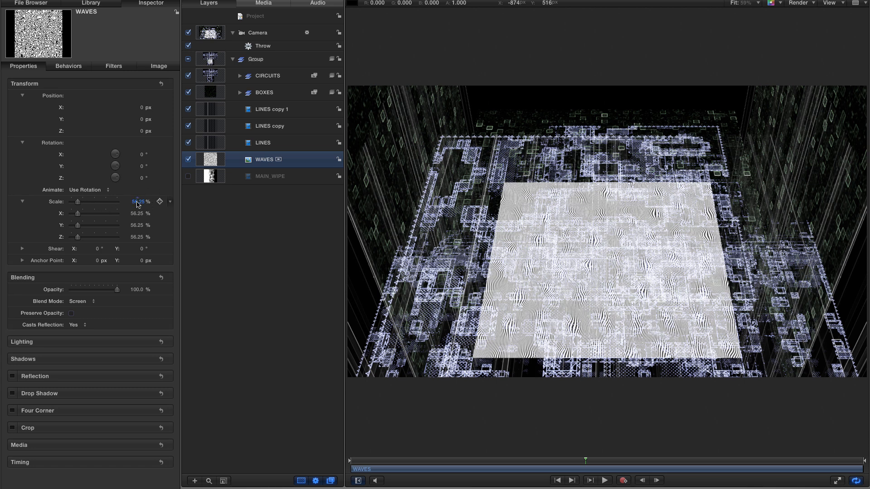
pyautogui.write('100')
pyautogui.press('Return')
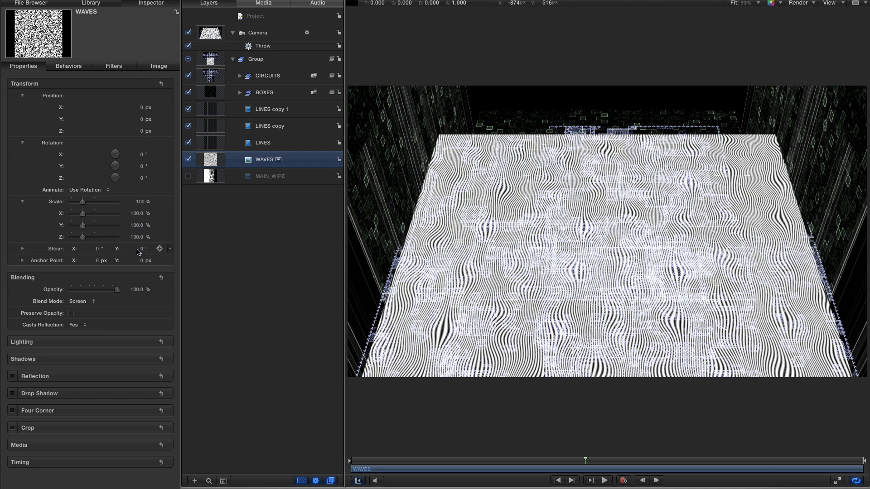
# Stretch the WAVES layer by setting its X scale to 50% and its Y scale to 200%.
pyautogui.click(137, 213)
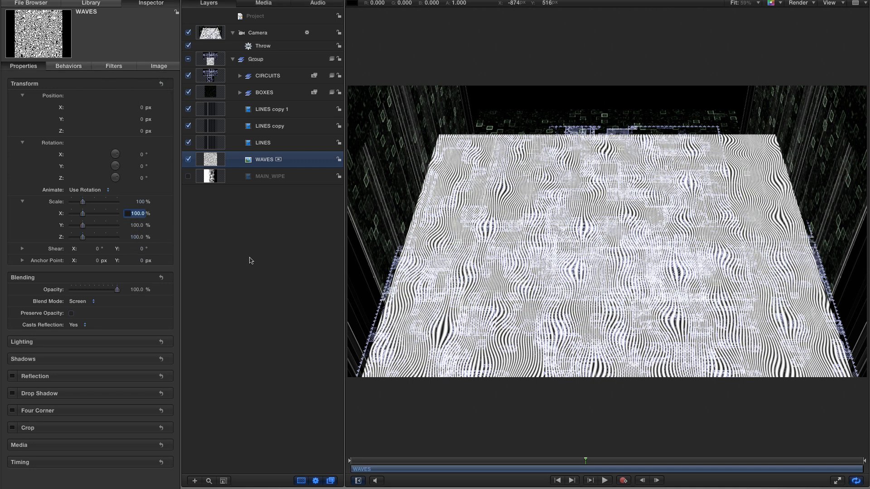
pyautogui.write('50')
pyautogui.press('Tab')
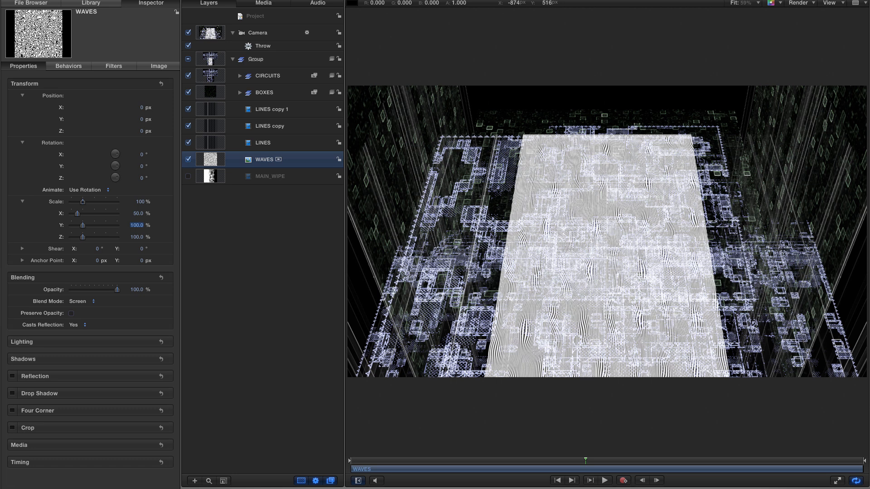
pyautogui.write('200')
pyautogui.press('Return')
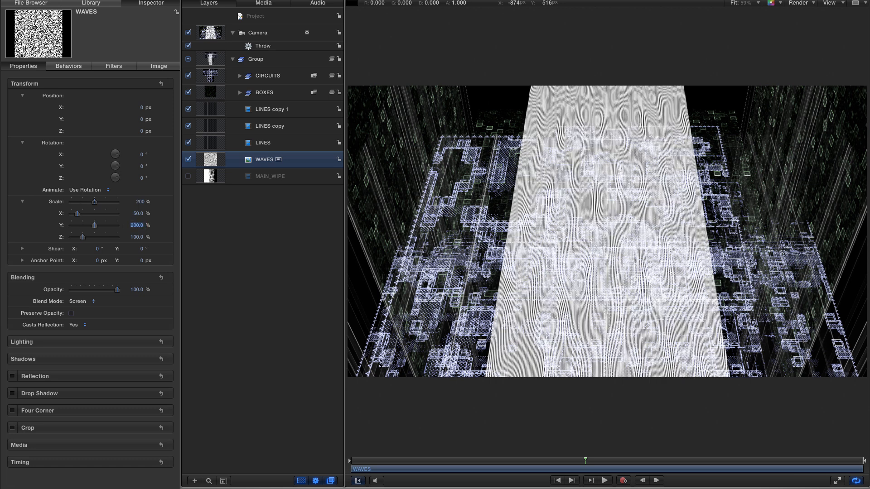
# Set the WAVES layer's opacity to 10% and its X position to -960 px.
pyautogui.click(132, 289)
pyautogui.write('10')
pyautogui.press('Return')
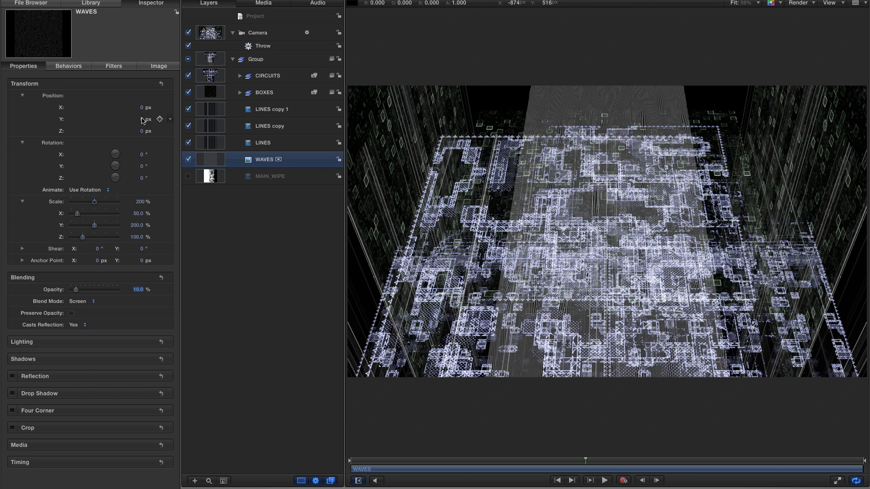
pyautogui.moveTo(140, 107); pyautogui.dragTo(82, 108)
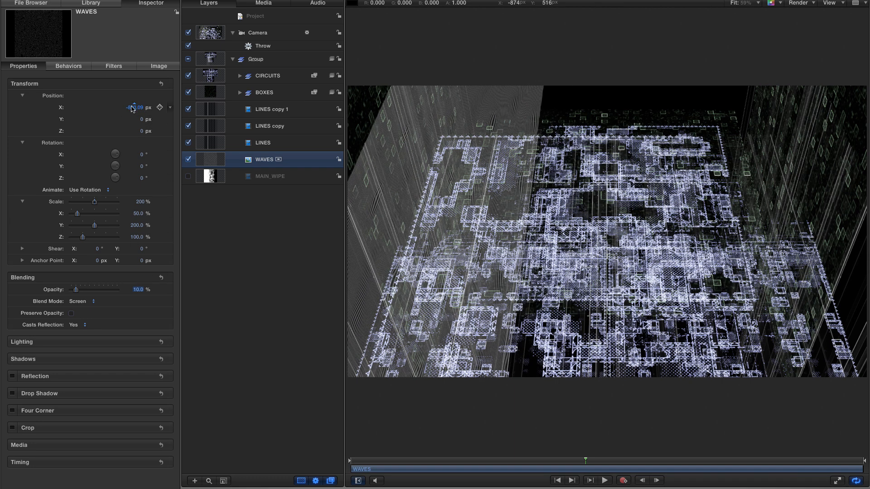
pyautogui.click(132, 107)
pyautogui.write('-960')
pyautogui.press('Return')
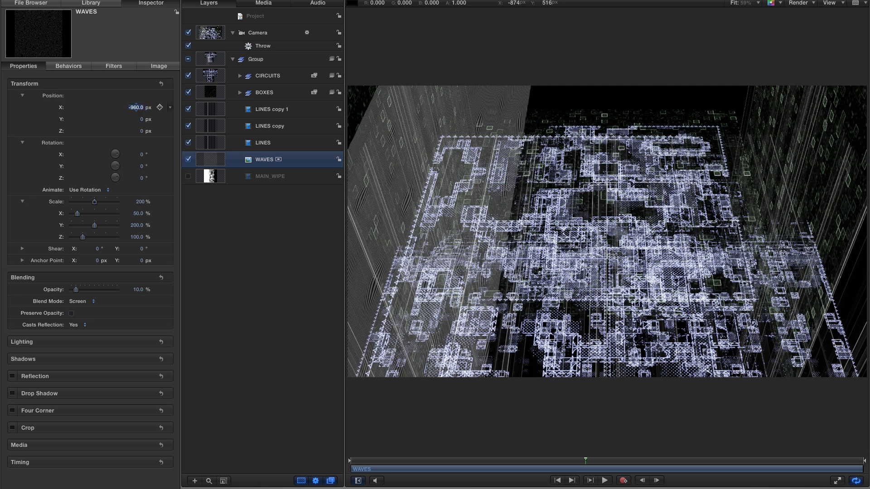
# Duplicate the WAVES layer, set the copy's X position to 960 px, and scrub through the animation.
pyautogui.press('super+d')
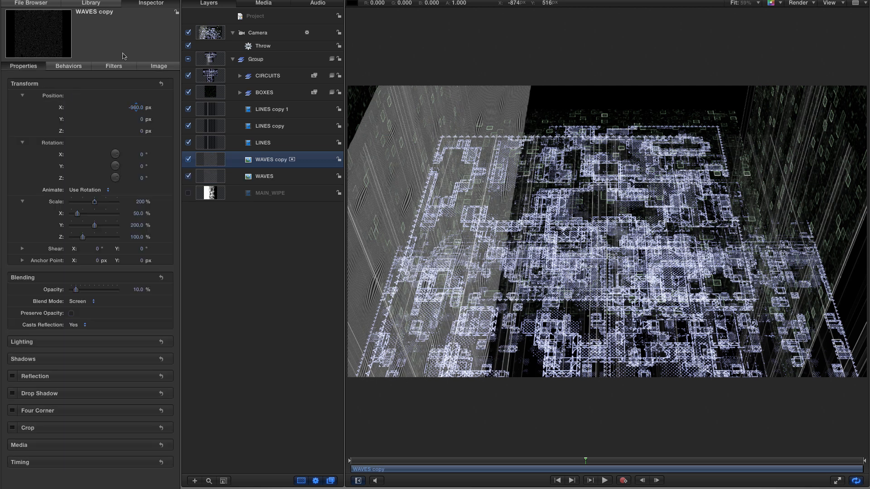
pyautogui.write('960')
pyautogui.press('Return')
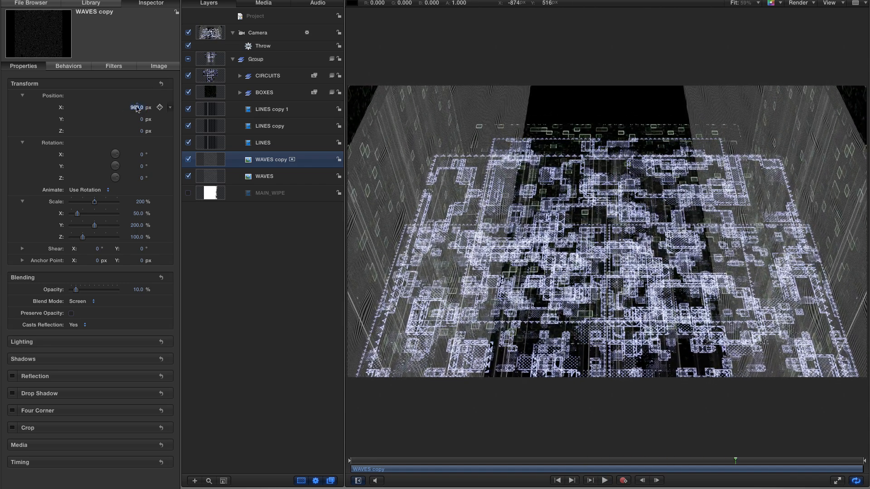
pyautogui.click(665, 462)
pyautogui.moveTo(667, 463); pyautogui.dragTo(628, 463)
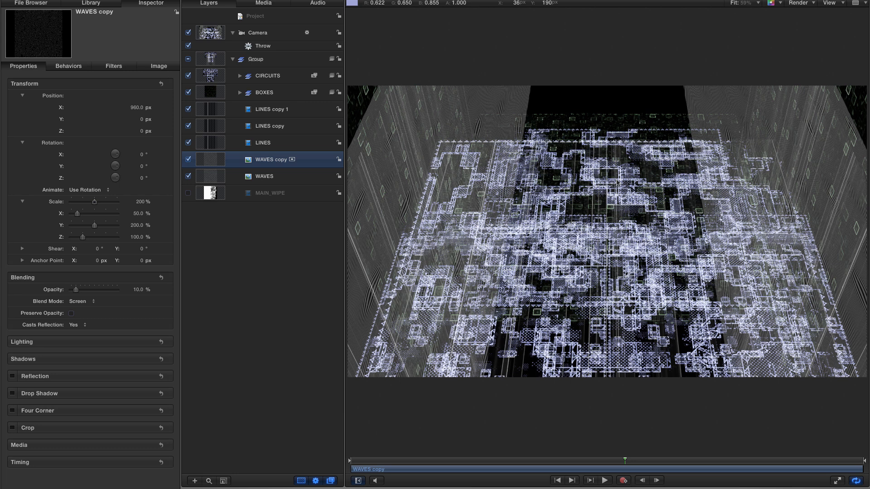
# Add a point light to the project with a falloff of 15% and a falloff start of 500.
pyautogui.click(240, 76)
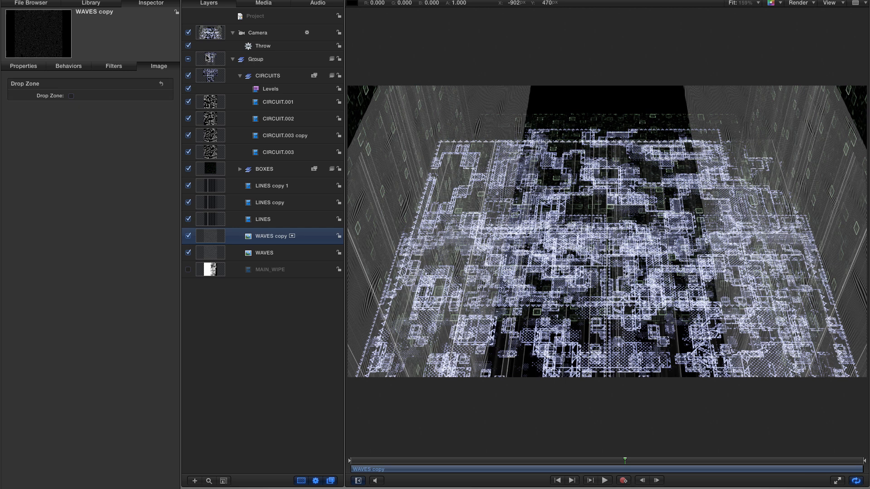
pyautogui.click(272, 18)
pyautogui.press('super+shift+l')
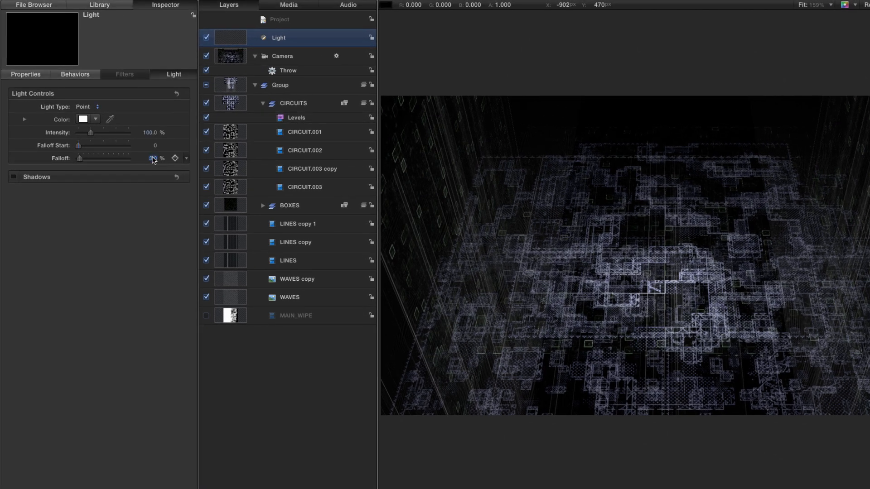
pyautogui.moveTo(153, 159)
pyautogui.mouseDown()
pyautogui.moveTo(163, 160)
pyautogui.moveTo(153, 160)
pyautogui.mouseUp()
pyautogui.write('15.')
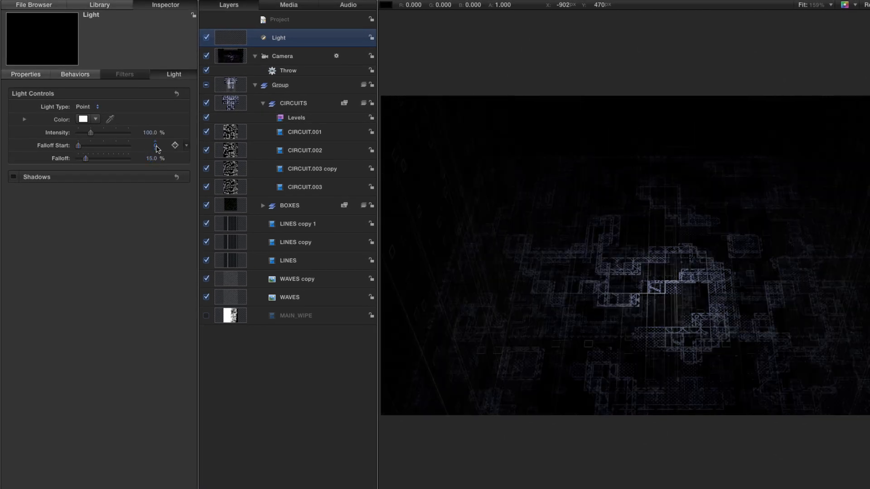
pyautogui.click(155, 145)
pyautogui.write('500')
pyautogui.press('Return')
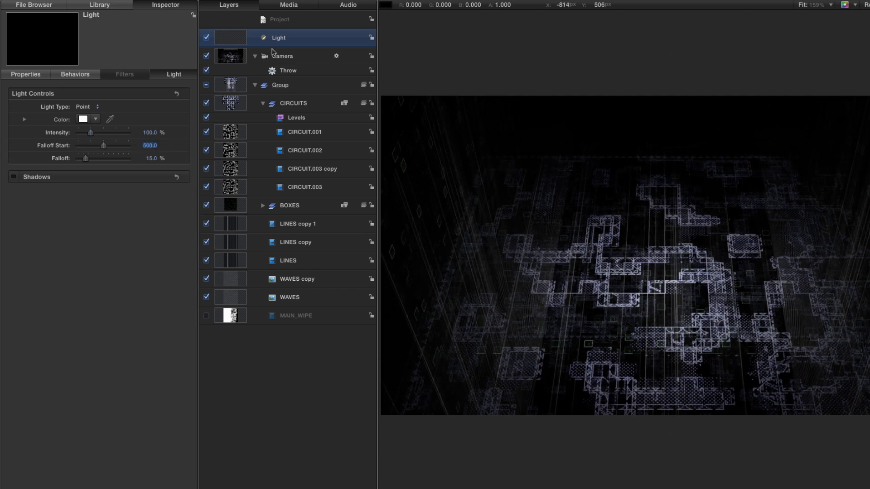
# Duplicate the light and rename the copy Light MIDDLE.
pyautogui.click(232, 40)
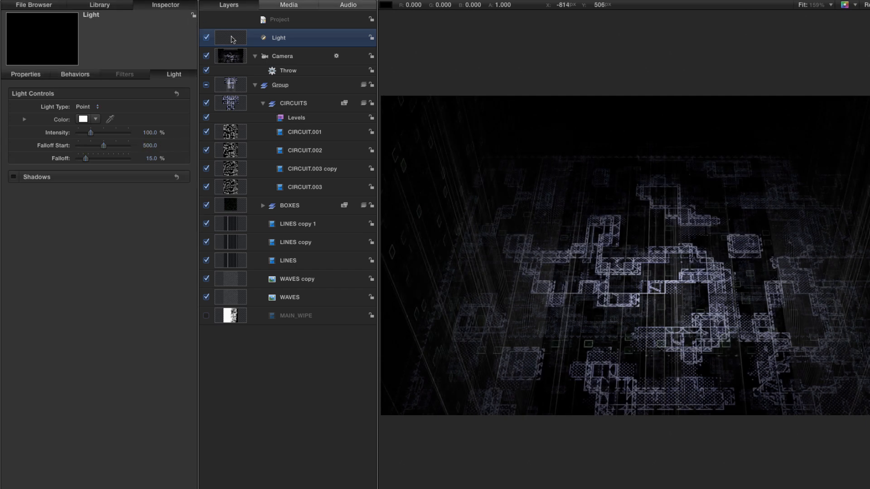
pyautogui.press('super+d')
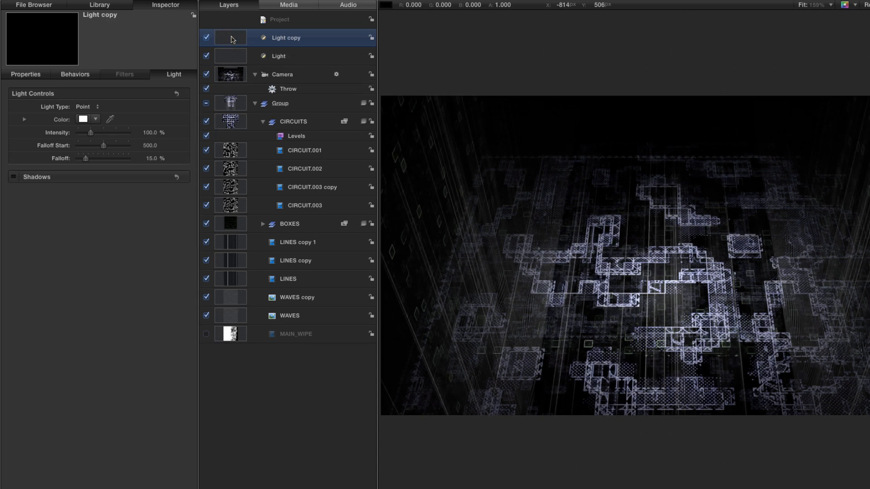
pyautogui.doubleClick(294, 39)
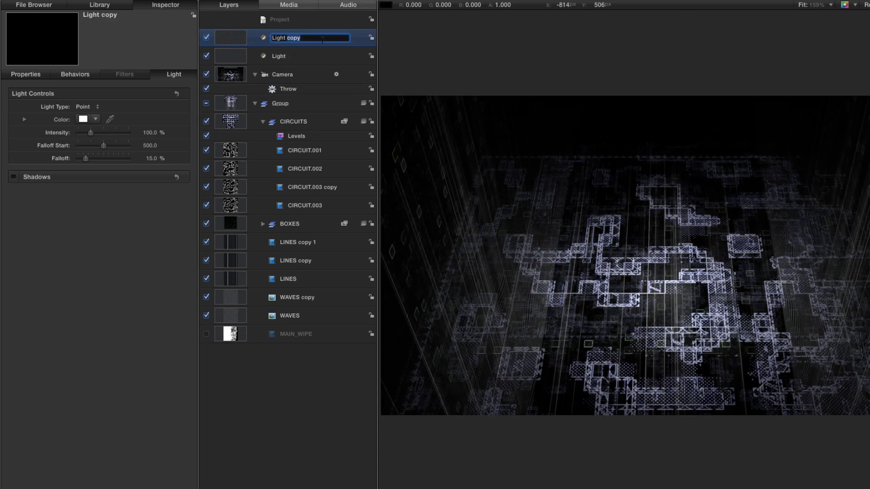
pyautogui.write('MIDDLE')
pyautogui.press('Return')
# Position Light MIDDLE at about X -167 px, Y 1731 px and Z -750 px.
pyautogui.press('F1')
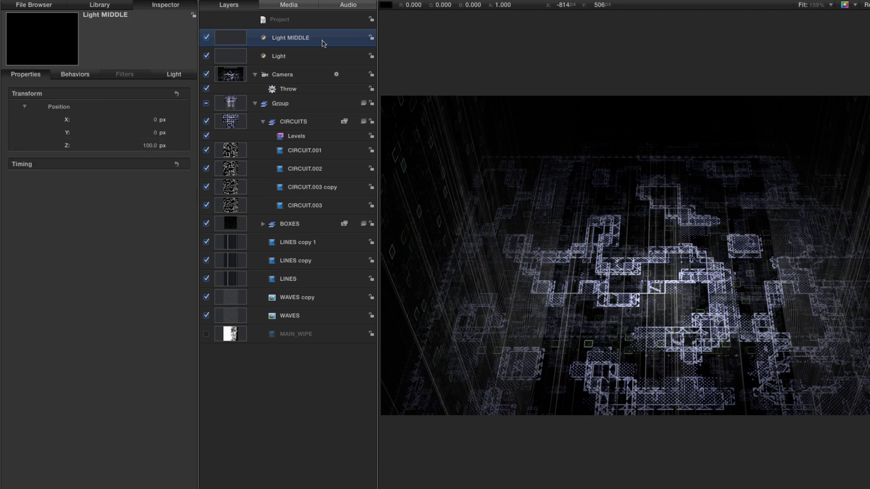
pyautogui.click(151, 147)
pyautogui.write('-7')
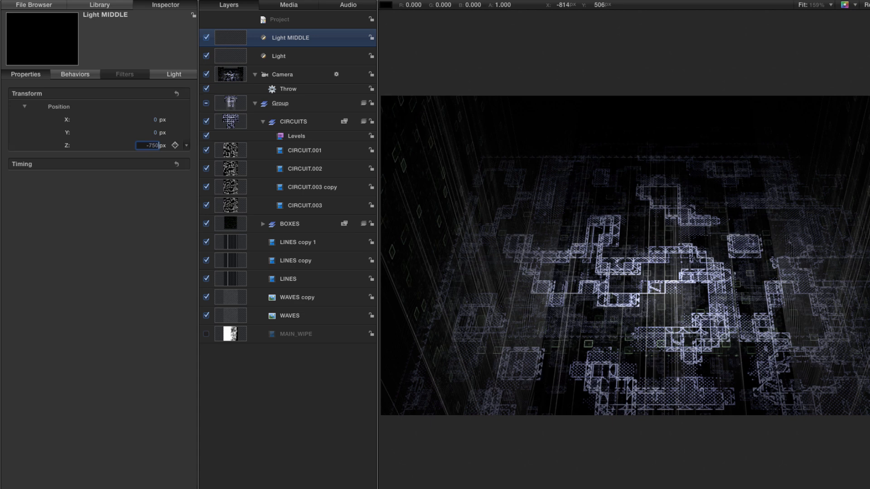
pyautogui.write('50')
pyautogui.press('Return')
pyautogui.moveTo(149, 132); pyautogui.dragTo(148, 133)
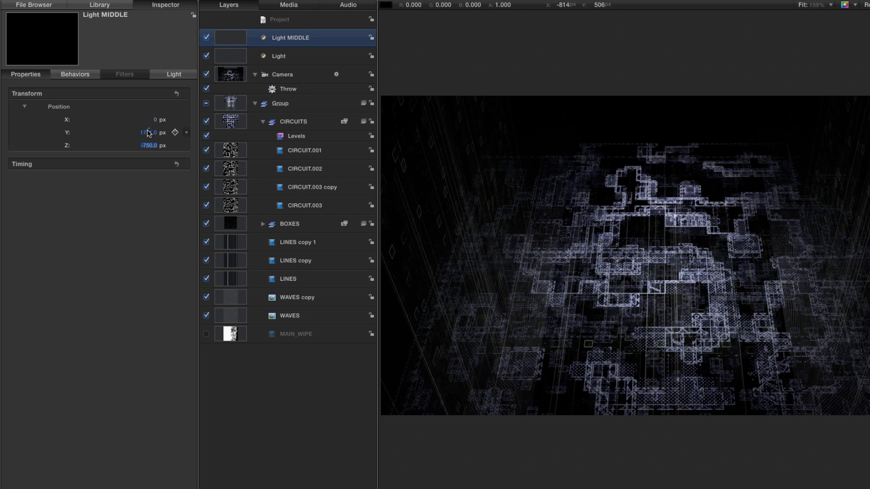
pyautogui.moveTo(155, 120); pyautogui.dragTo(147, 119)
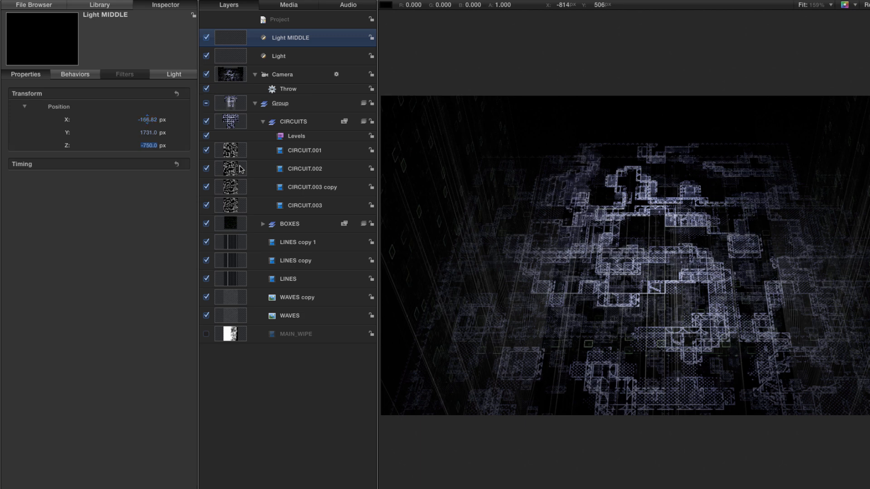
# Identify CIRCUIT.002 by toggling its visibility, and set its X position to -400 px.
pyautogui.click(206, 168)
pyautogui.click(206, 169)
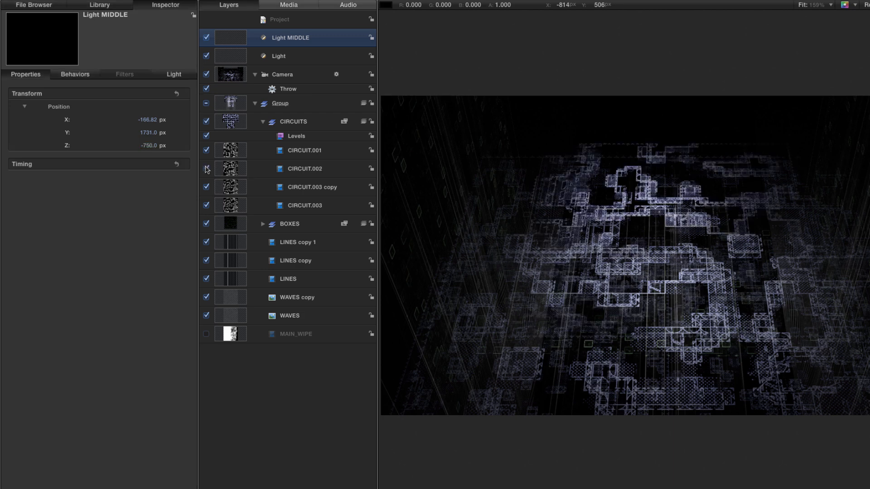
pyautogui.click(233, 172)
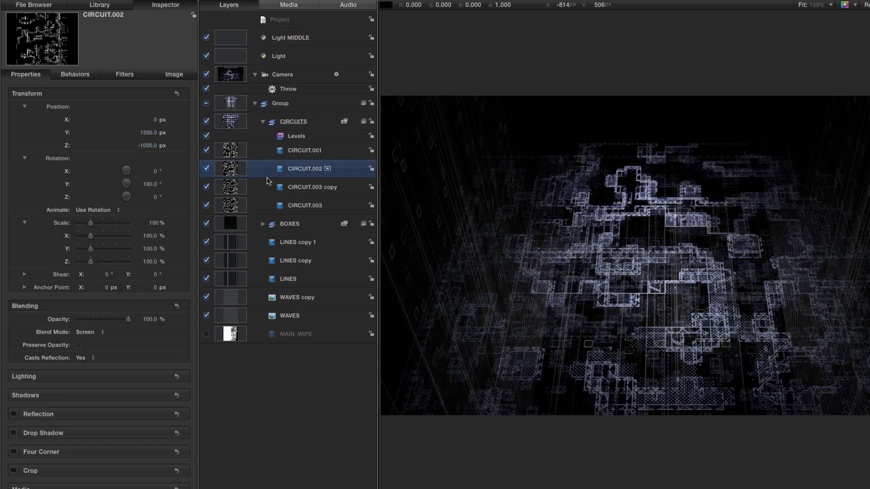
pyautogui.moveTo(156, 121); pyautogui.dragTo(145, 124)
pyautogui.click(145, 121)
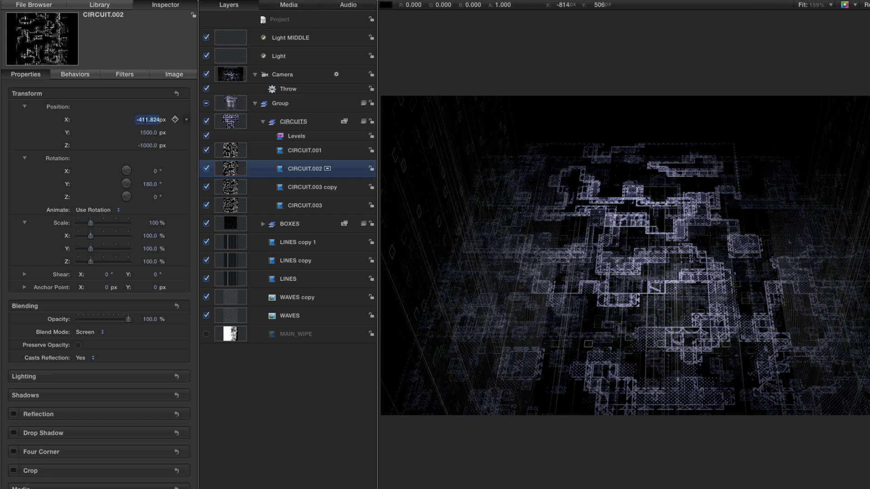
pyautogui.press('BackSpace')
pyautogui.write('-400')
pyautogui.press('Return')
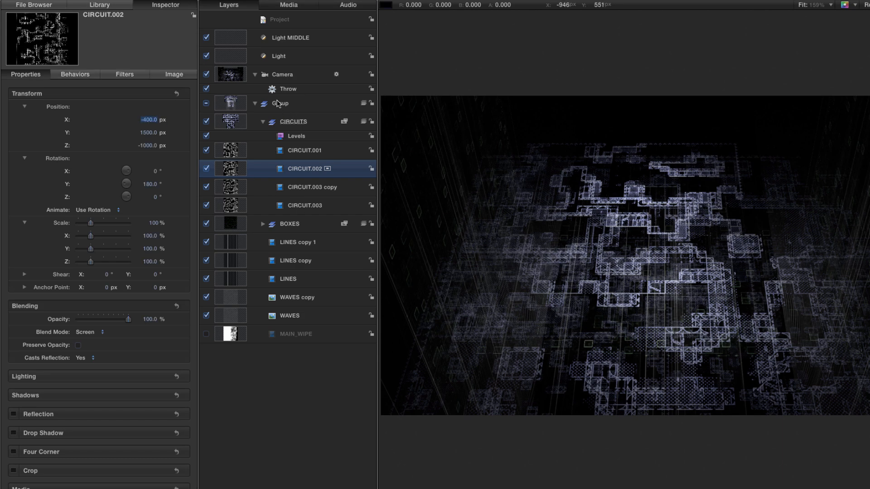
# Move Light MIDDLE to an X position of about -512 px and duplicate it as Light BACK.
pyautogui.click(229, 39)
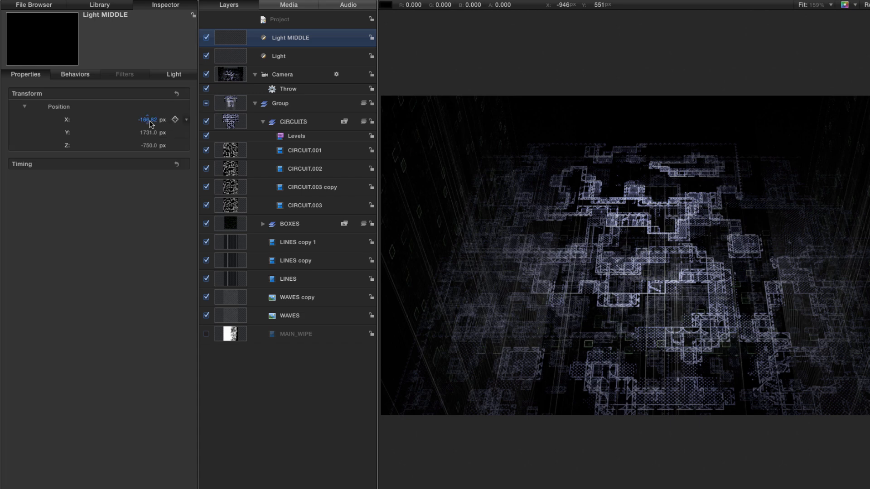
pyautogui.moveTo(147, 119); pyautogui.dragTo(147, 119)
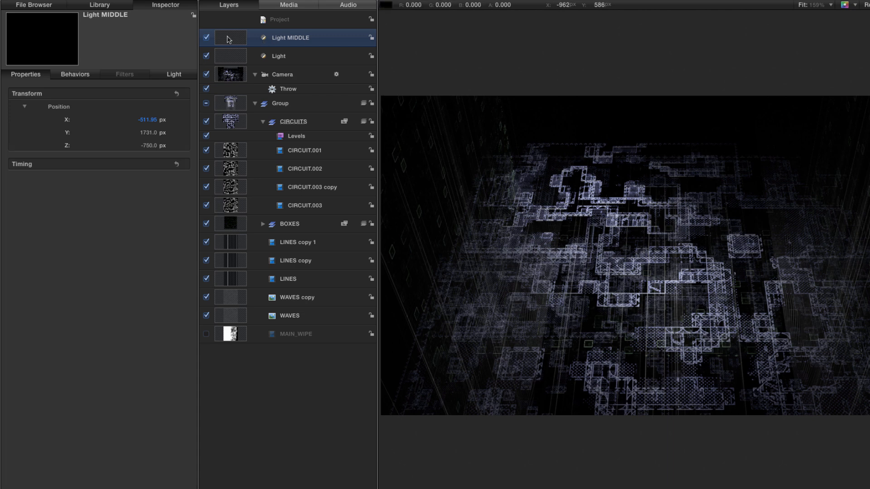
pyautogui.press('super+d')
pyautogui.doubleClick(287, 37)
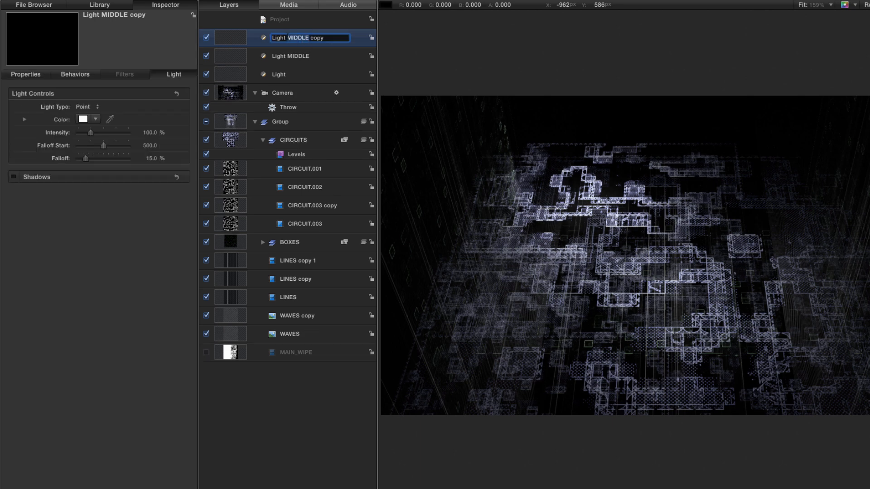
pyautogui.write('BACK')
pyautogui.press('Return')
# Position Light BACK at about X 1212 px, Y 1633 px and Z -1750 px, and preview the animation.
pyautogui.press('F1')
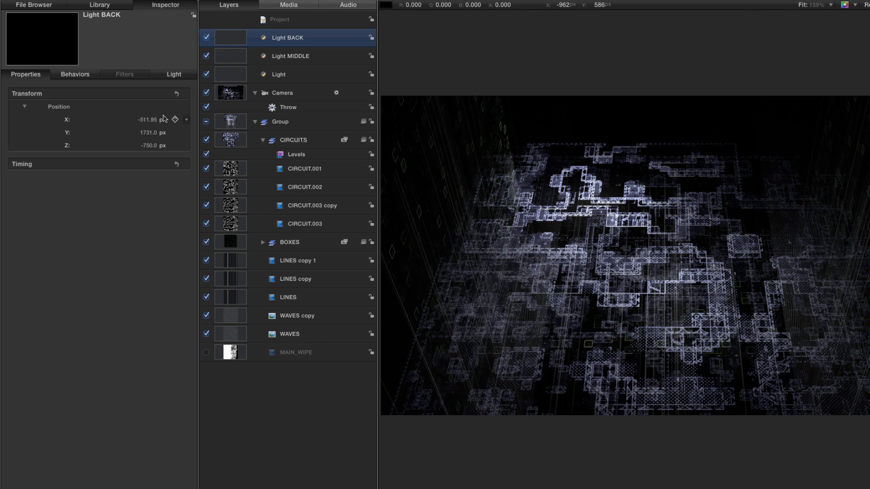
pyautogui.click(148, 145)
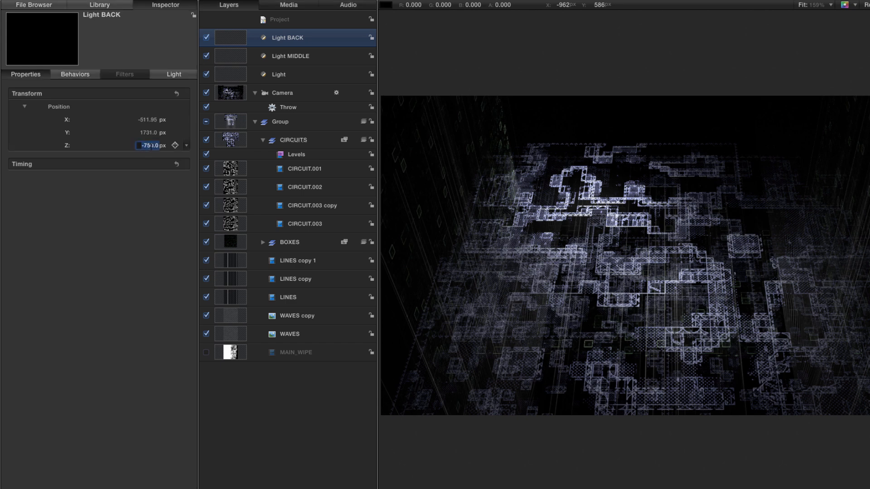
pyautogui.write('-1750')
pyautogui.press('Return')
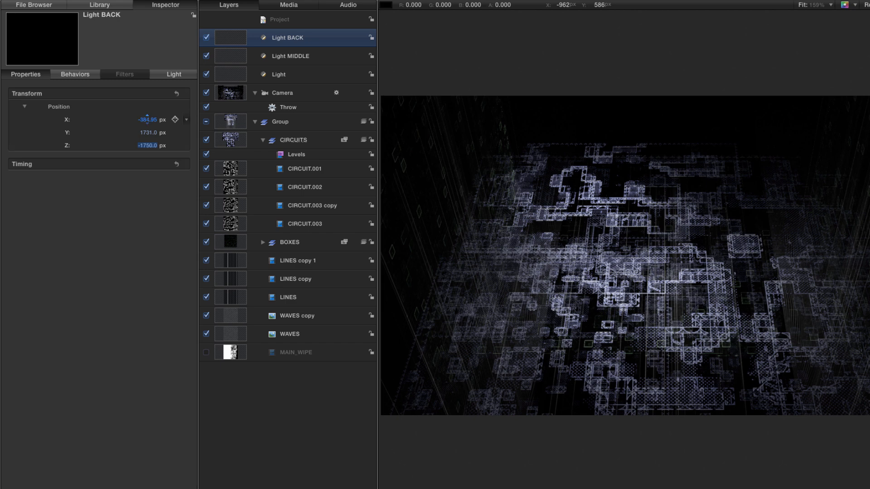
pyautogui.moveTo(147, 118); pyautogui.dragTo(146, 118)
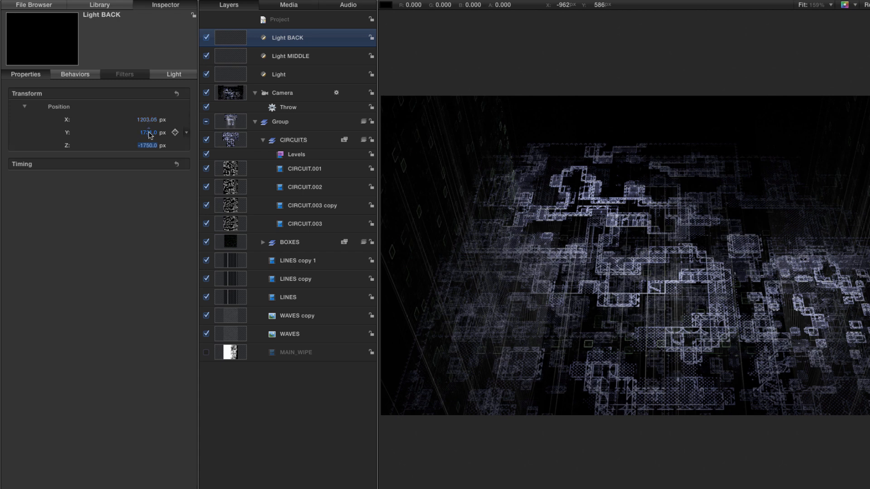
pyautogui.moveTo(148, 133); pyautogui.dragTo(147, 119)
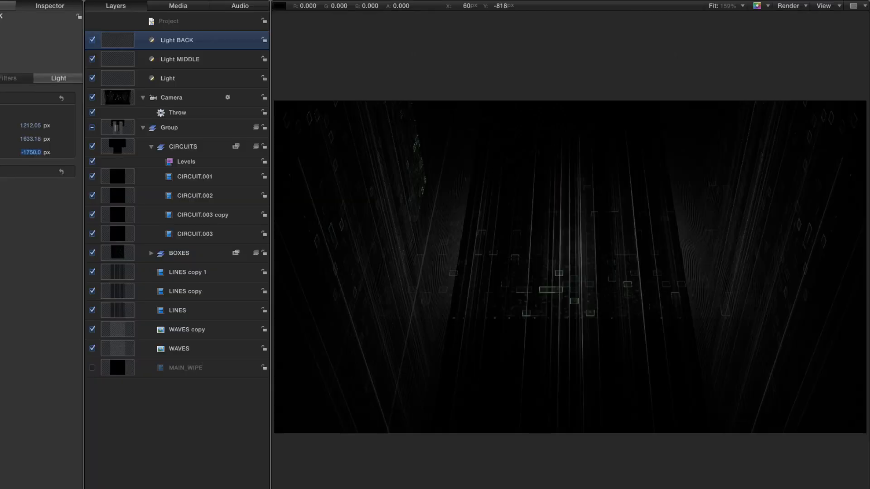
pyautogui.press('space')
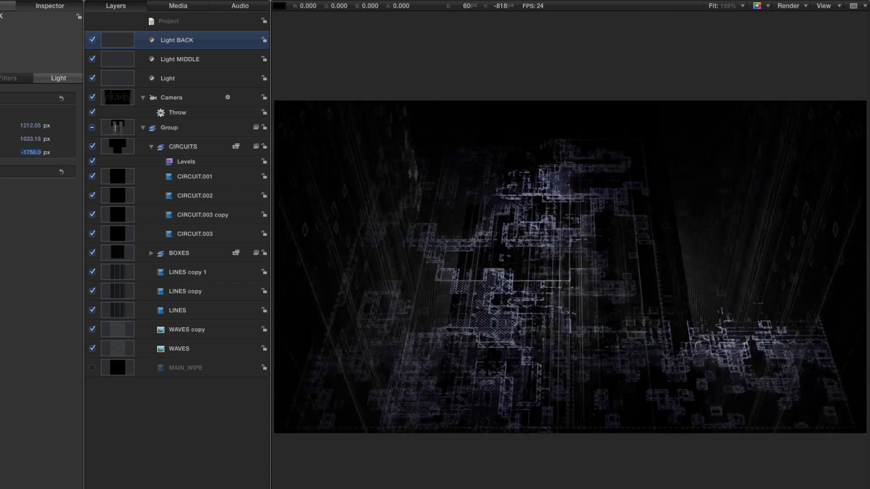
pyautogui.press('space')
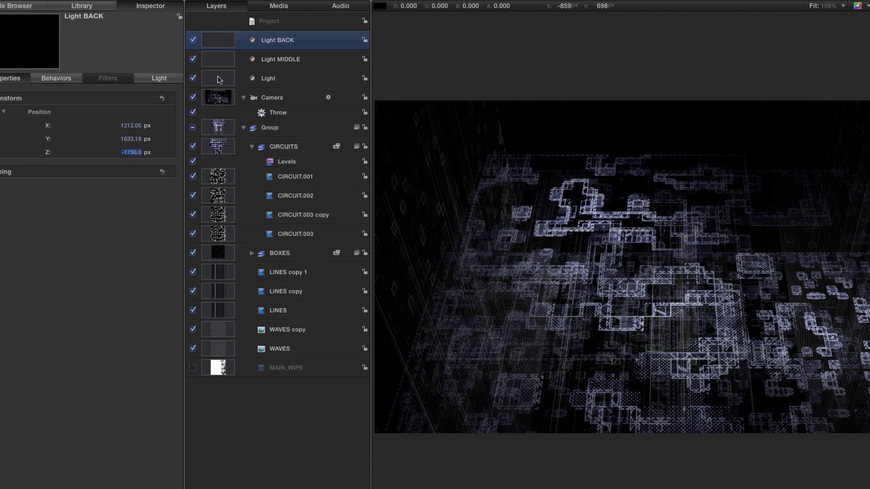
# Add a Randomize parameter behavior to the Intensity of the original Light.
pyautogui.click(127, 78)
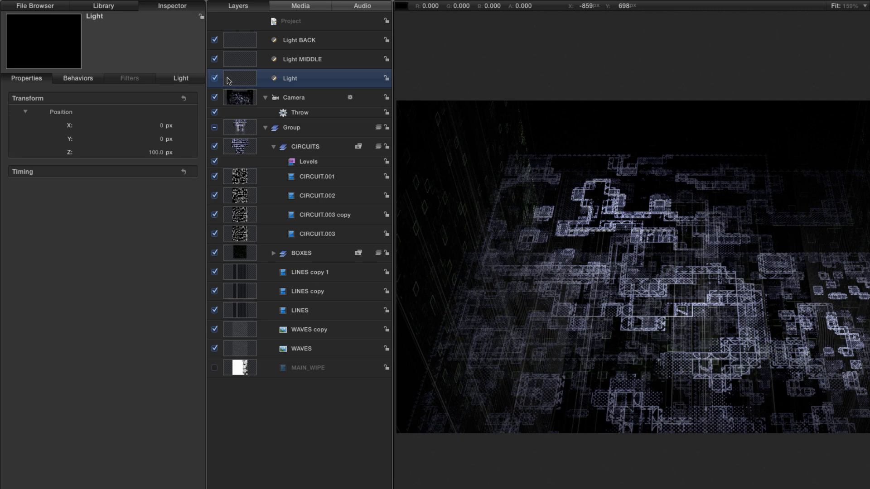
pyautogui.click(181, 80)
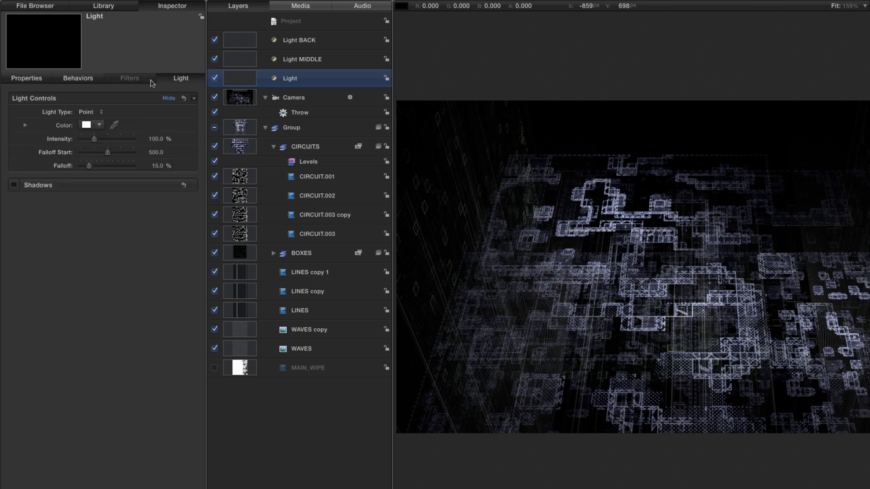
pyautogui.rightClick(61, 140)
pyautogui.moveTo(110, 188)
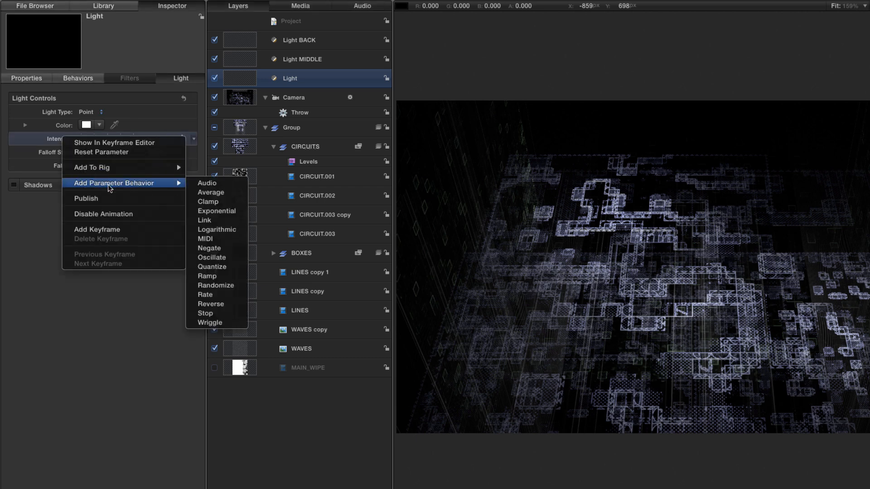
pyautogui.click(230, 285)
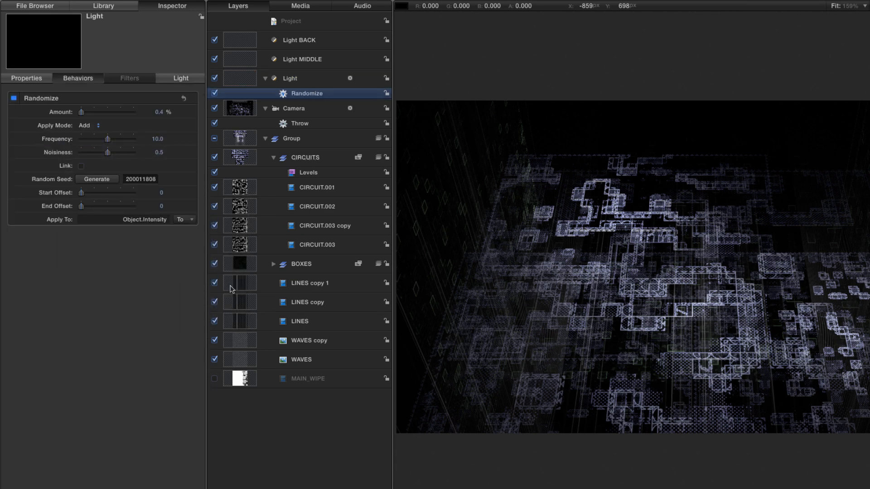
# Set the Light's Randomize behavior to an amount of 200% with the Add and Subtract apply mode, and preview the animation.
pyautogui.doubleClick(159, 113)
pyautogui.write('200')
pyautogui.press('Return')
pyautogui.click(85, 125)
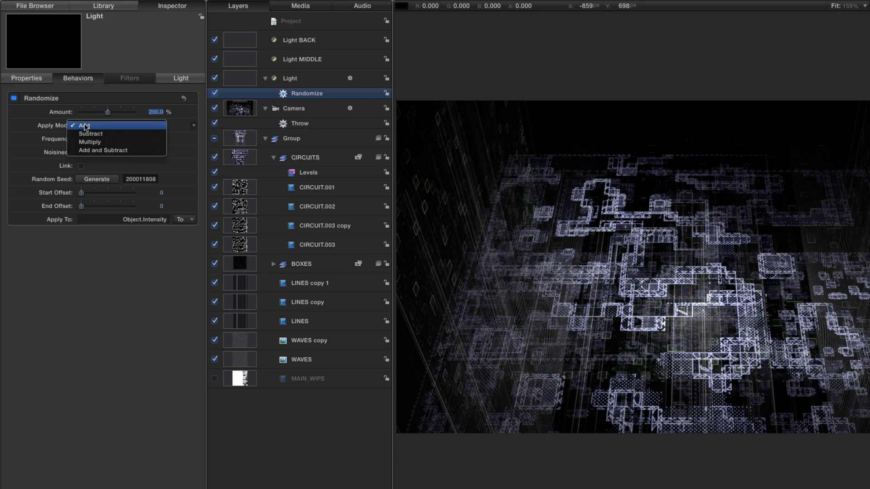
pyautogui.click(88, 153)
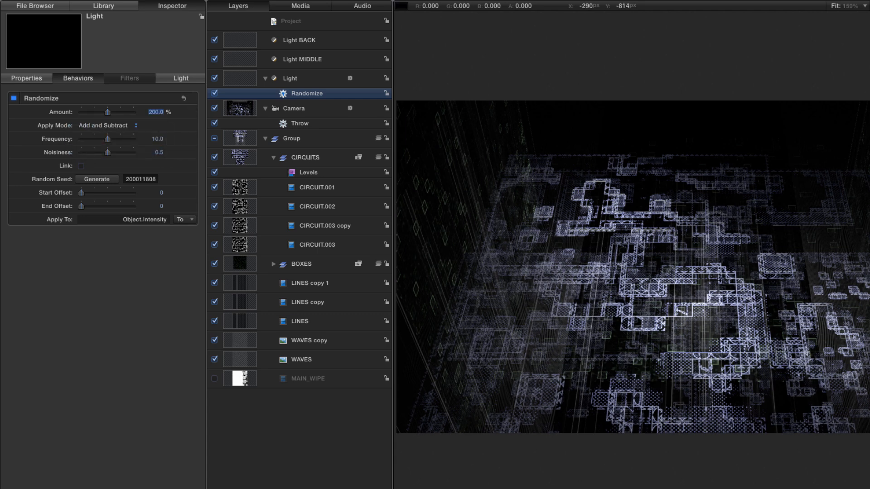
pyautogui.press('space')
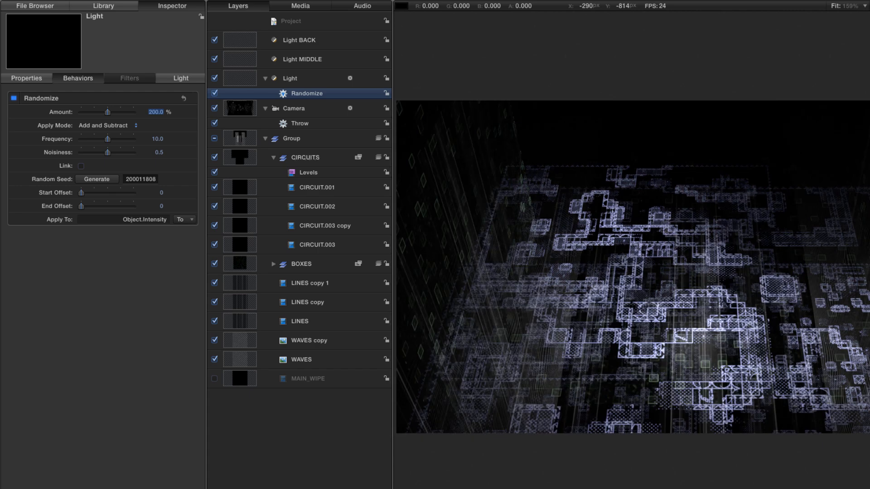
pyautogui.press('space')
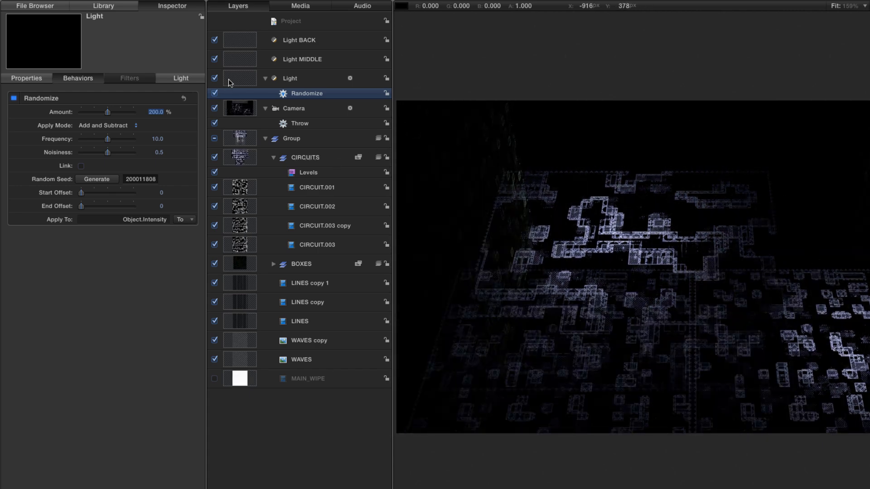
# Add a Clamp parameter behavior to the original Light's Intensity and set its maximum to 300%.
pyautogui.click(185, 80)
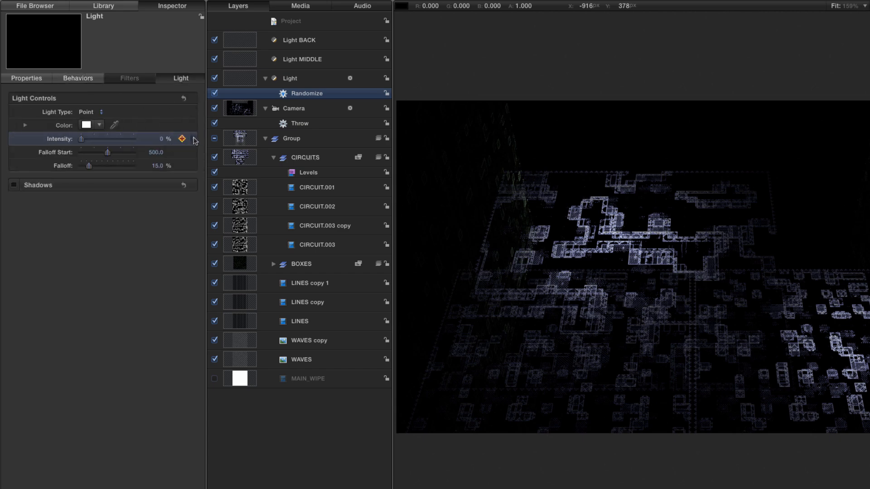
pyautogui.rightClick(61, 140)
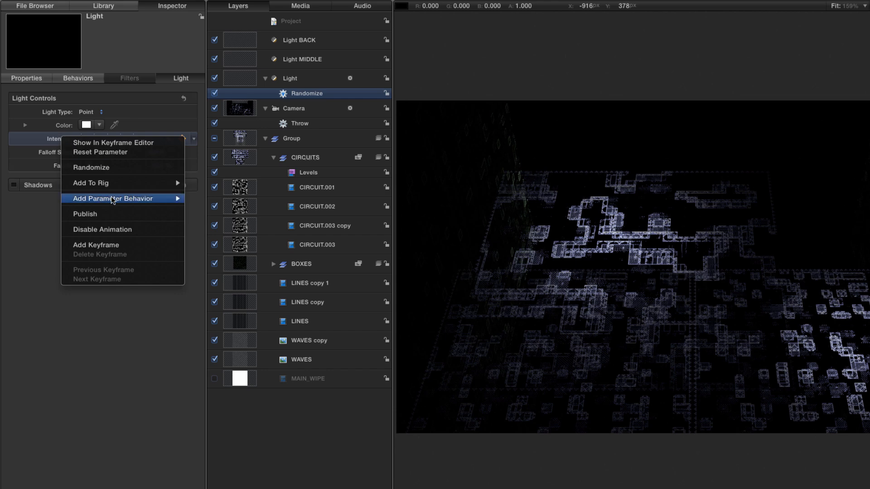
pyautogui.moveTo(113, 200)
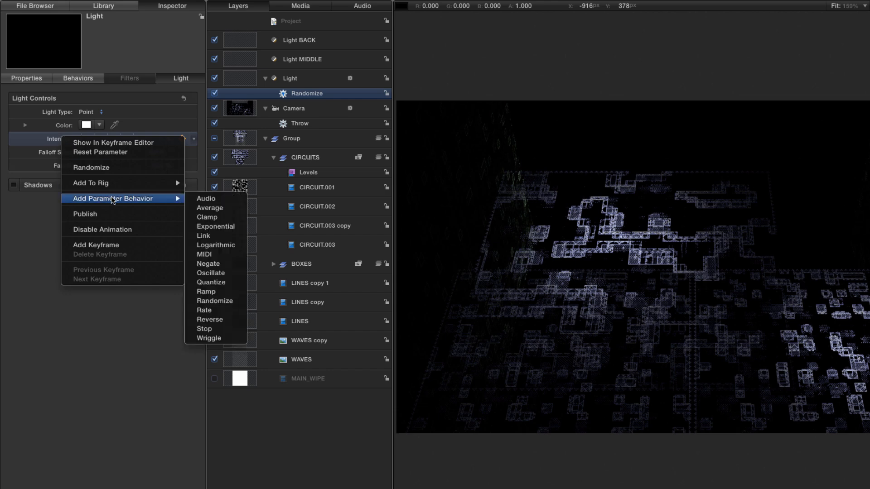
pyautogui.click(217, 220)
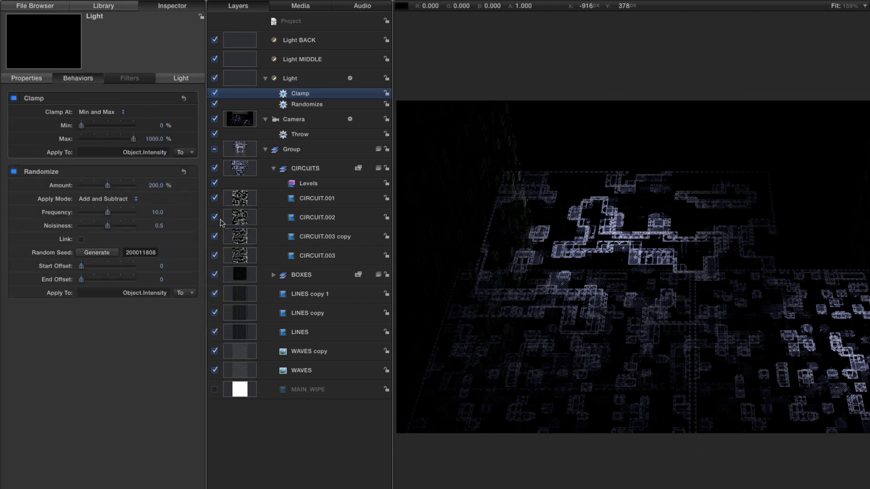
pyautogui.click(155, 138)
pyautogui.write('300')
pyautogui.press('Return')
# Set the Clamp behavior's minimum to 20% and preview the flicker.
pyautogui.click(620, 488)
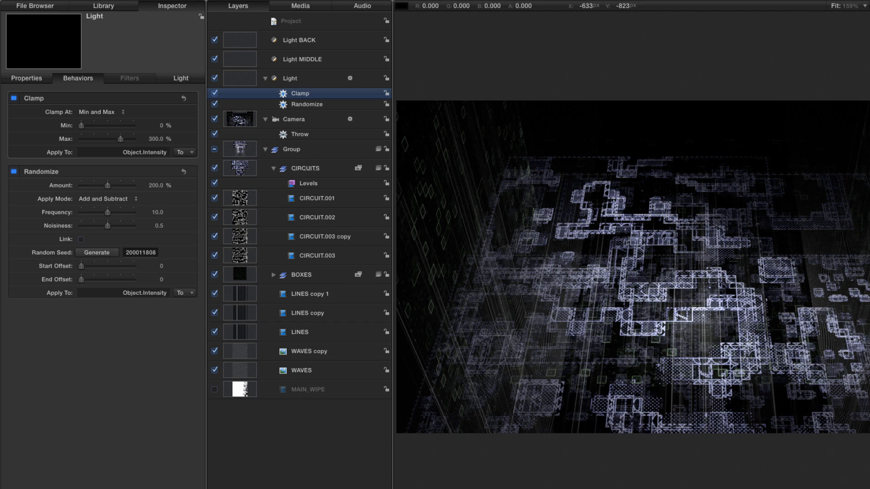
pyautogui.click(163, 126)
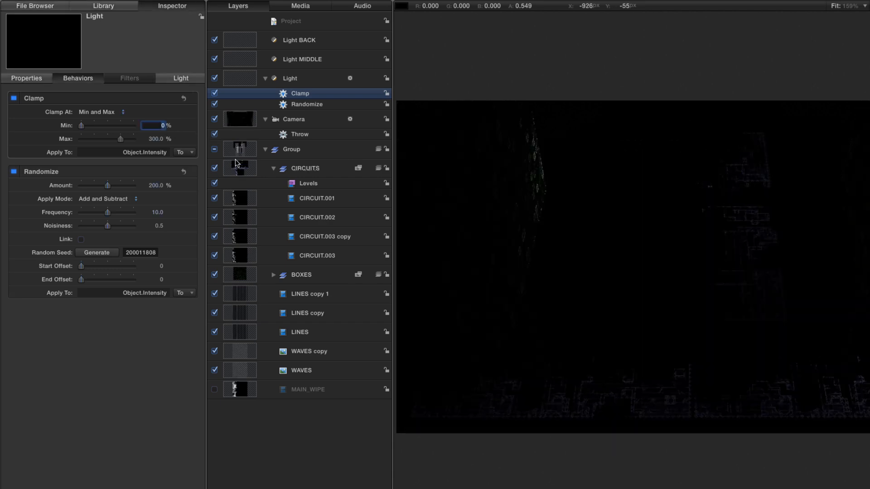
pyautogui.write('20')
pyautogui.press('Return')
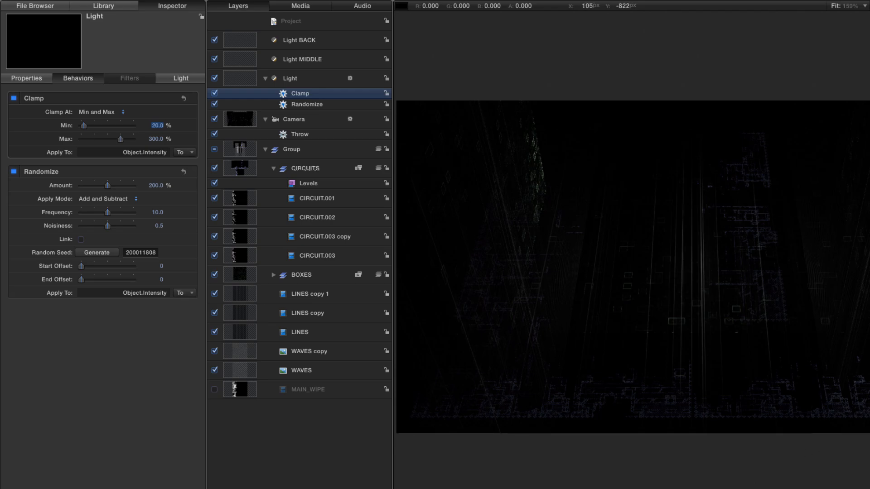
pyautogui.press('space')
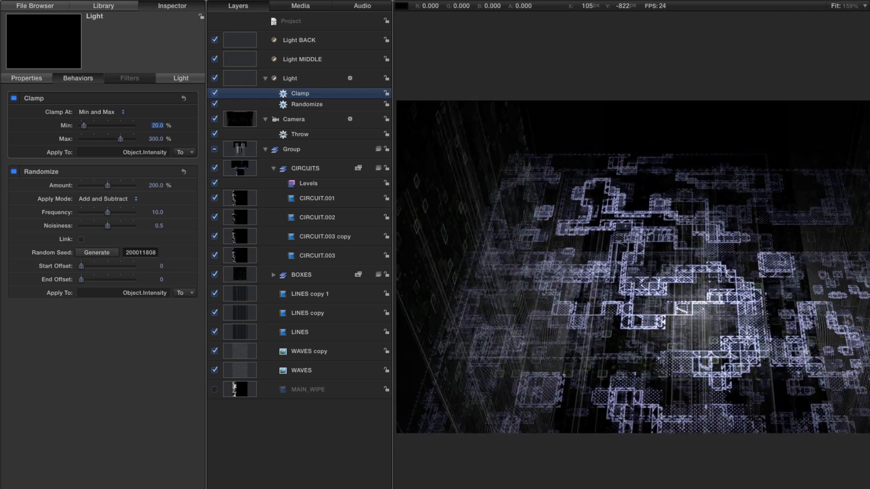
# Copy the Clamp and Randomize behaviors to Light MIDDLE, generate a new random seed for the copy, and preview the animation.
pyautogui.keyDown('shift'); pyautogui.click(281, 106); pyautogui.keyUp('shift')
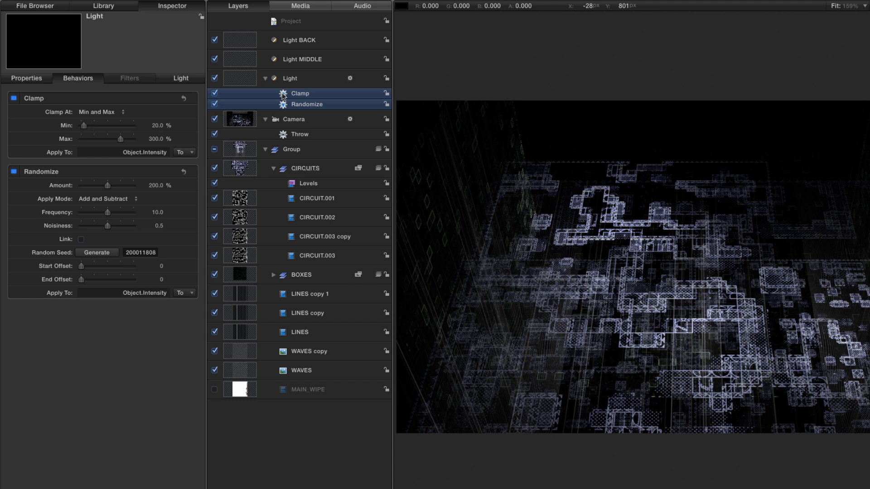
pyautogui.moveTo(282, 95); pyautogui.dragTo(239, 59)
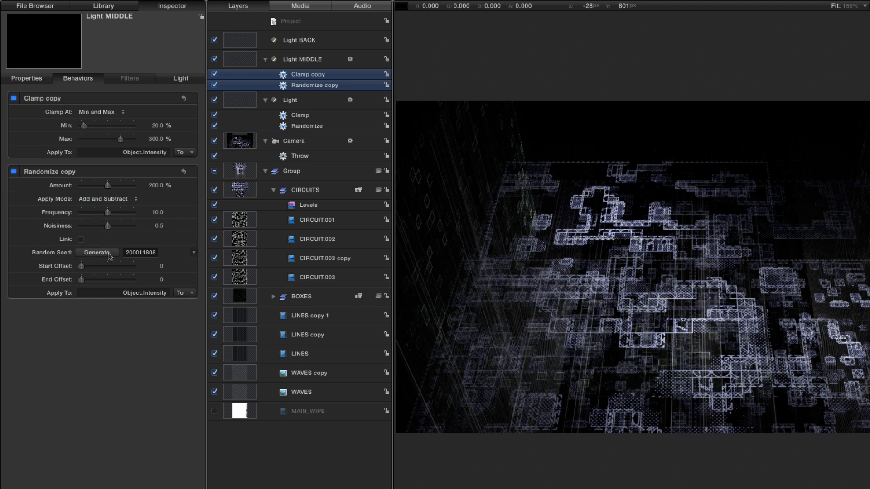
pyautogui.click(93, 254)
pyautogui.click(93, 254)
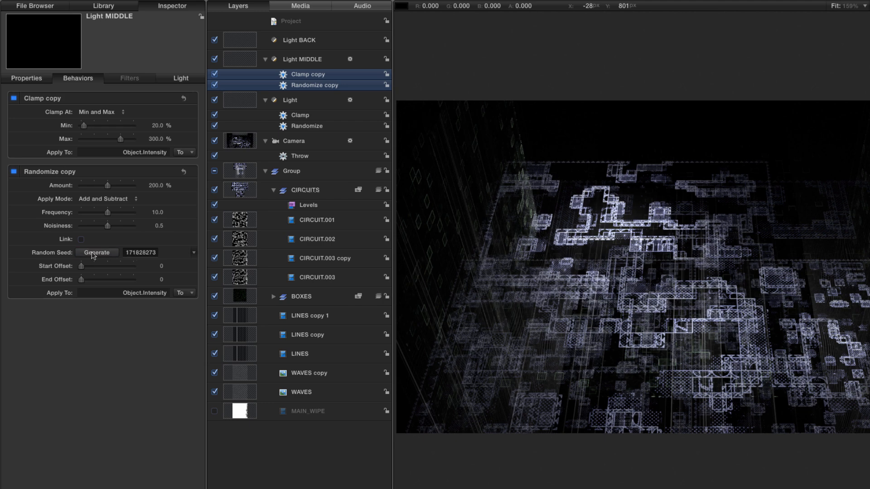
pyautogui.moveTo(678, 488); pyautogui.dragTo(607, 488)
pyautogui.press('space')
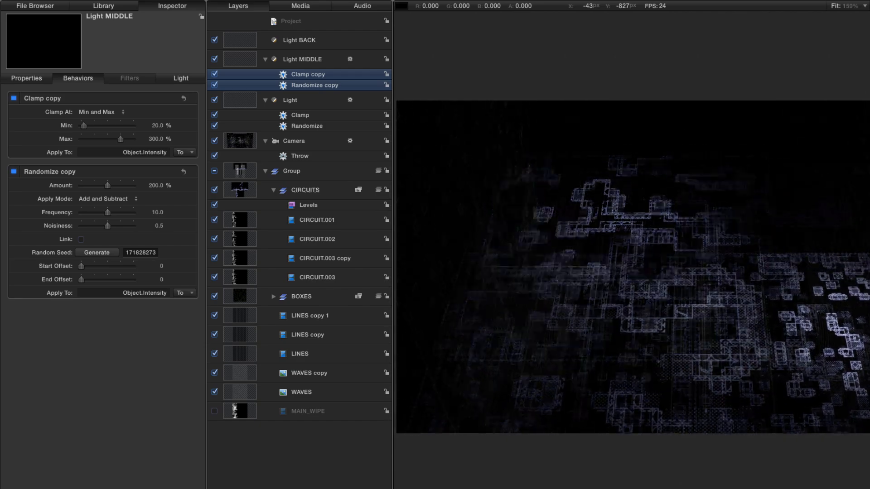
pyautogui.press('space')
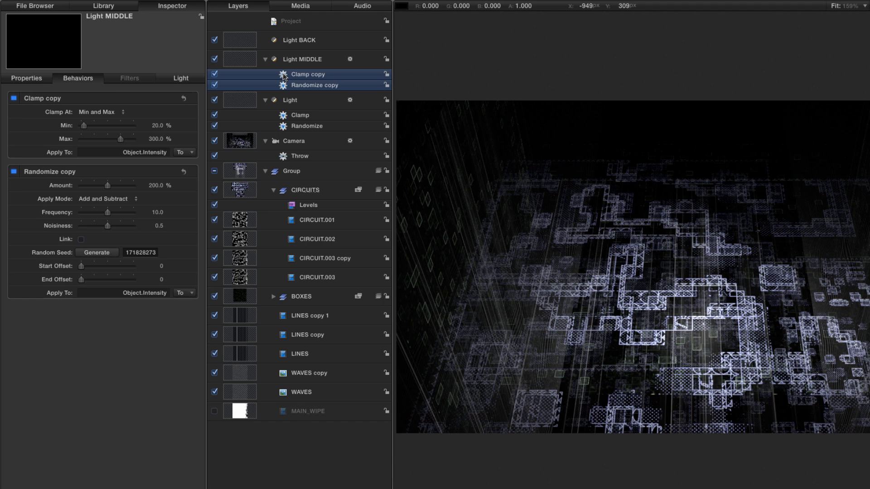
# Copy the Clamp and Randomize behaviors from Light MIDDLE to Light BACK and generate a new random seed there.
pyautogui.moveTo(284, 76); pyautogui.dragTo(238, 40)
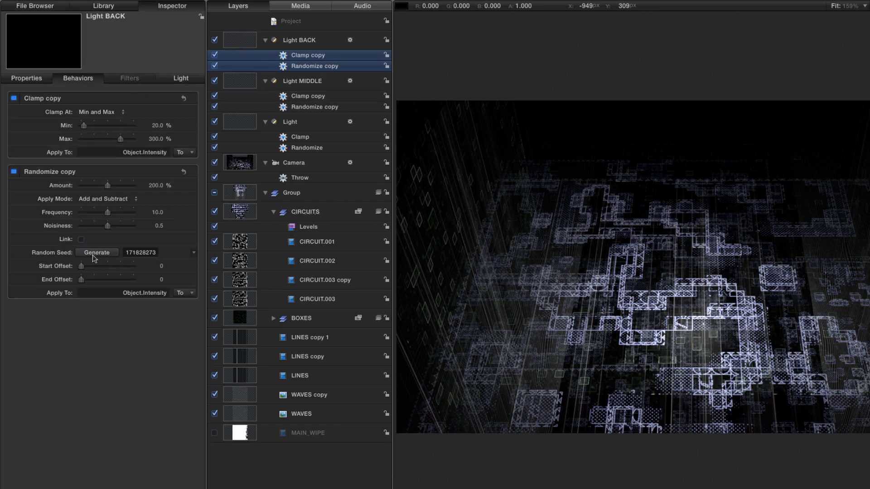
pyautogui.click(95, 257)
pyautogui.click(94, 256)
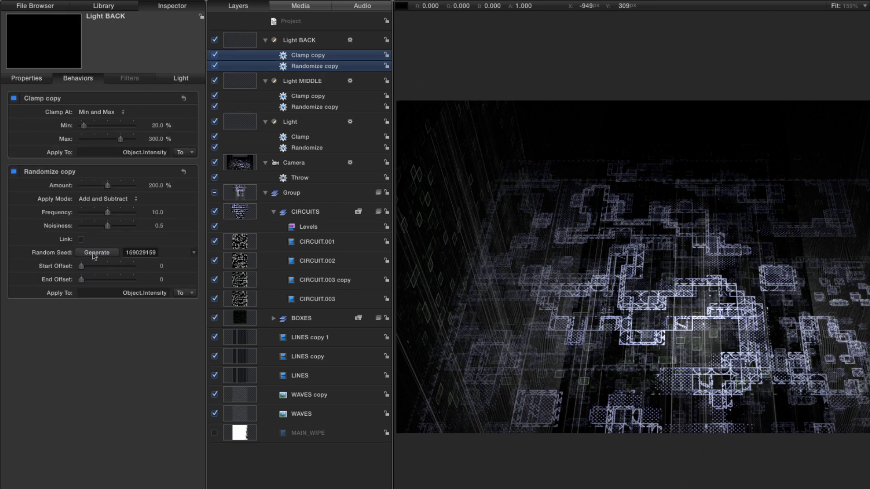
pyautogui.click(94, 256)
pyautogui.press('space')
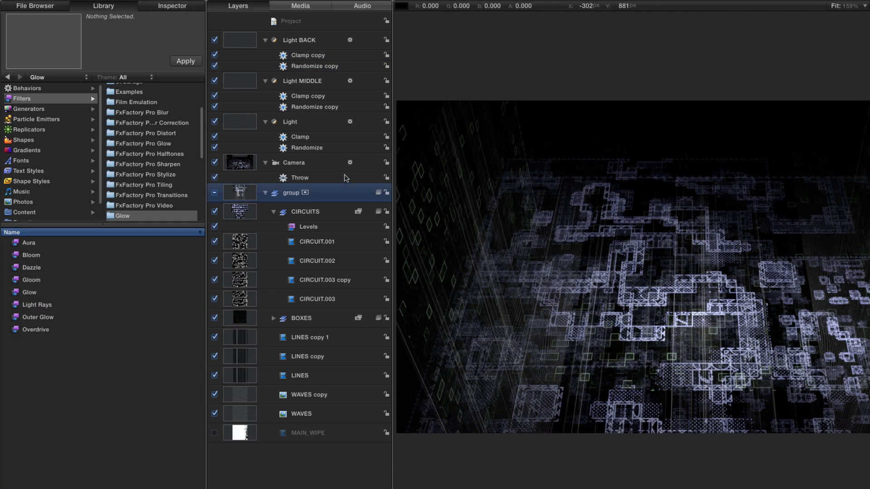
# Rename the main group as CITY ELEMENTS.
pyautogui.doubleClick(294, 193)
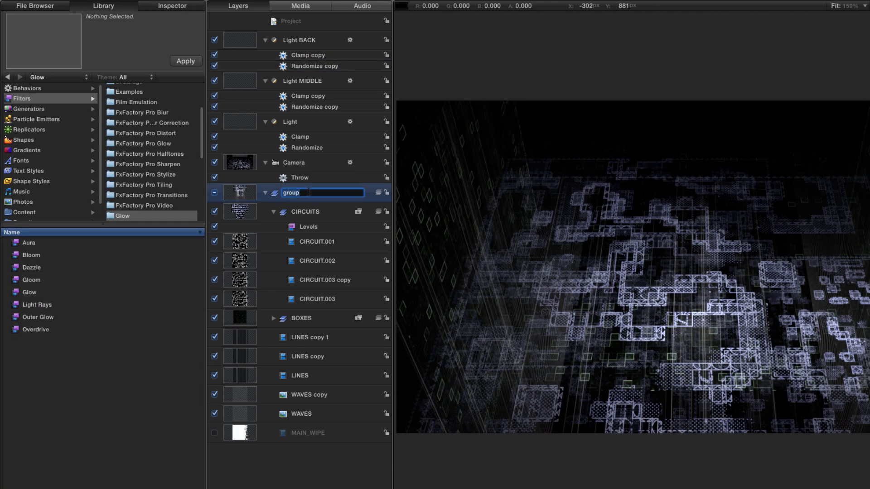
pyautogui.write('CITY_ELEMENTS')
pyautogui.press('Return')
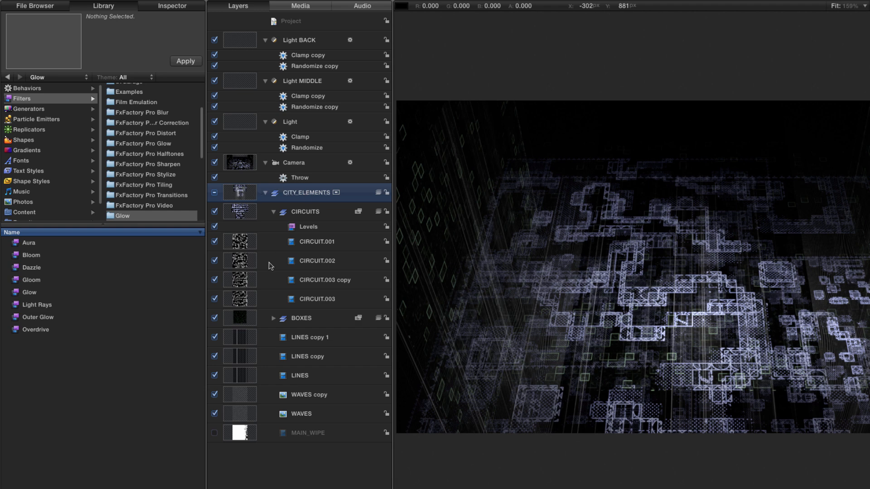
# Create a new group inside CITY ELEMENTS and move all the LINES and WAVES layers into it.
pyautogui.click(241, 336)
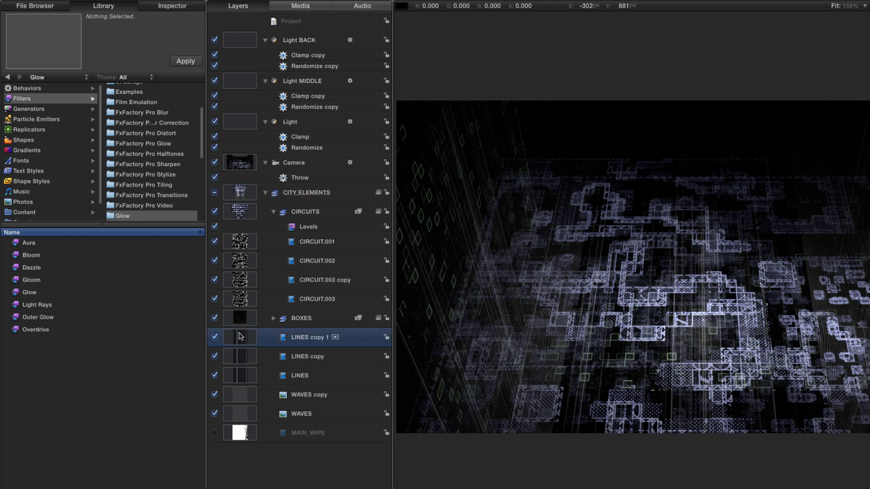
pyautogui.press('super+shift+n')
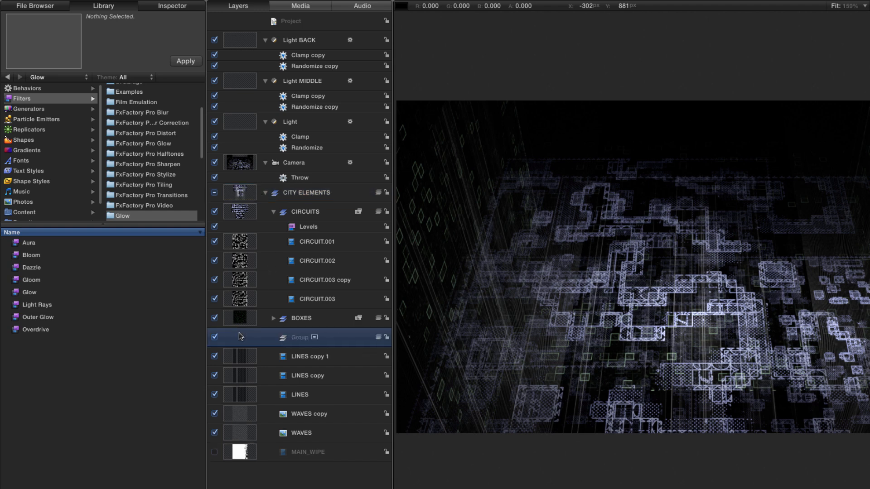
pyautogui.click(241, 358)
pyautogui.keyDown('shift'); pyautogui.click(248, 434); pyautogui.keyUp('shift')
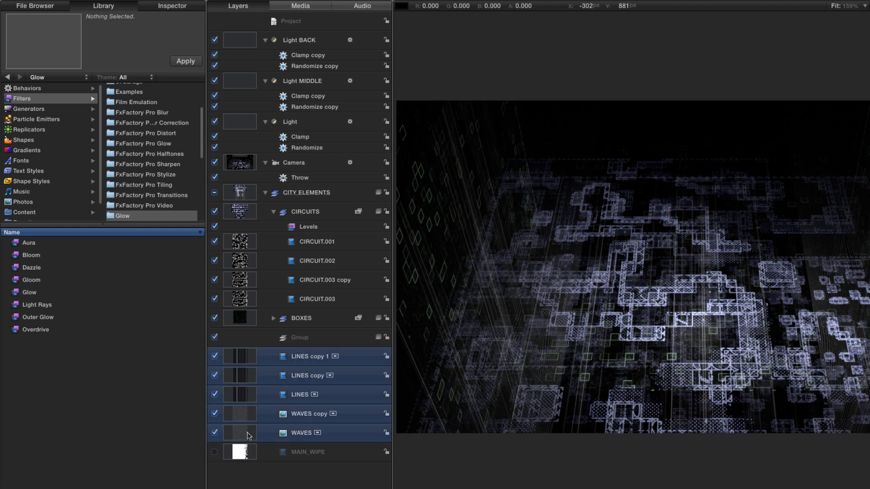
pyautogui.moveTo(236, 370); pyautogui.dragTo(321, 342)
# Copy the Levels filter from CIRCUITS to the group of lines and waves, and rename that group as TEXTURES.
pyautogui.click(291, 227)
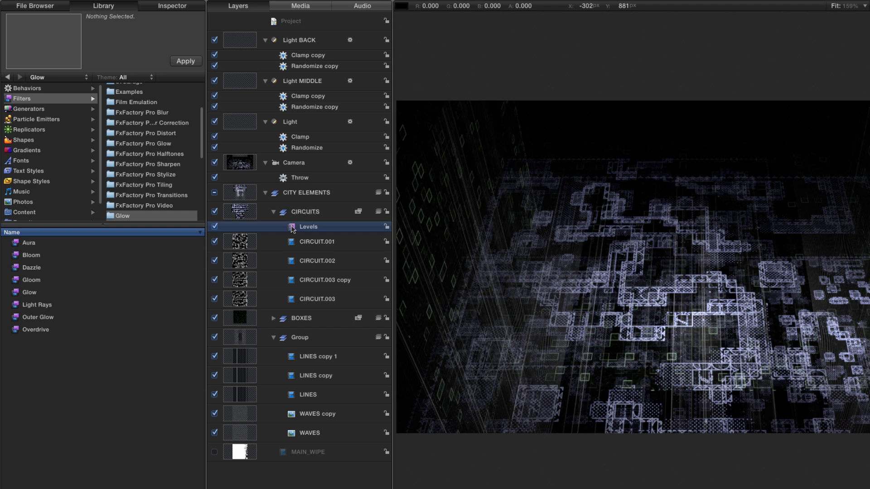
pyautogui.moveTo(292, 229); pyautogui.dragTo(303, 341)
pyautogui.doubleClick(300, 338)
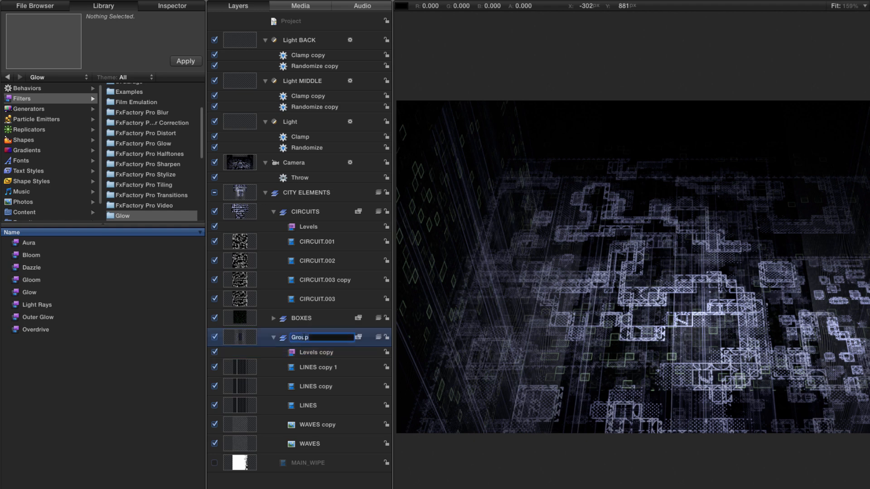
pyautogui.write('TEXTURES')
pyautogui.press('Return')
# Lower the blue channel's input white point to 0.49 in the TEXTURES group's Levels filter.
pyautogui.click(291, 353)
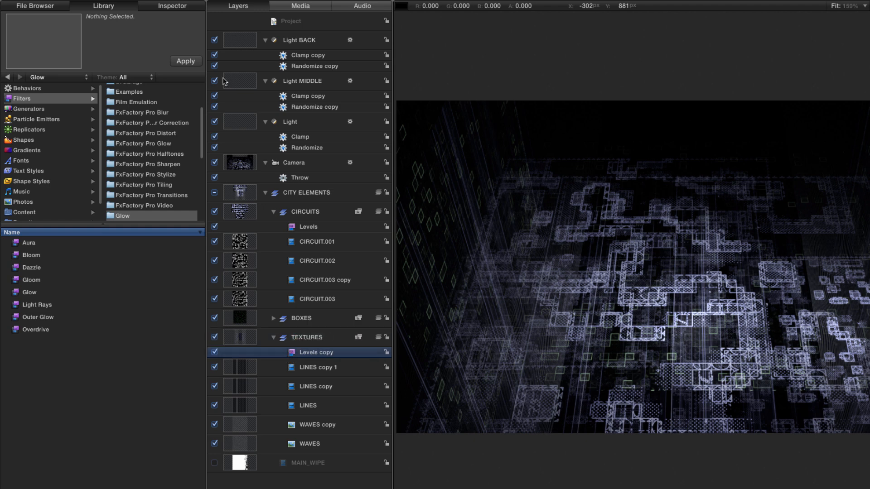
pyautogui.click(178, 5)
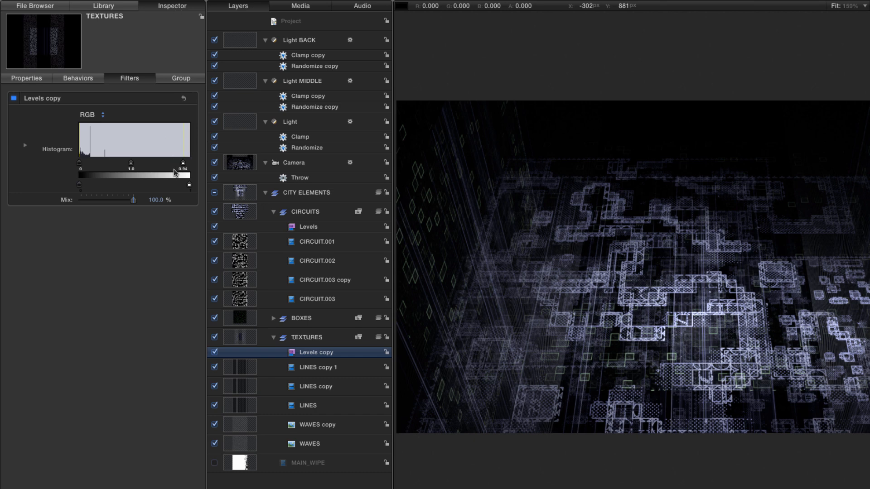
pyautogui.click(89, 115)
pyautogui.click(90, 133)
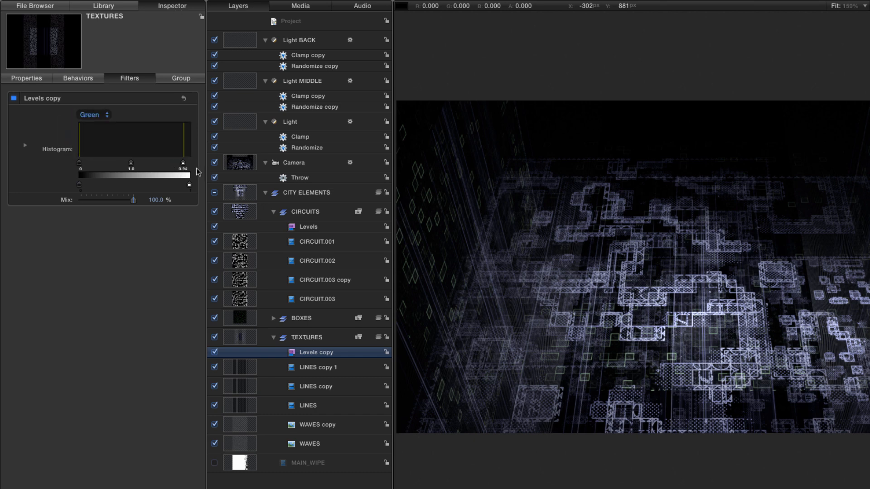
pyautogui.moveTo(184, 166); pyautogui.dragTo(134, 162)
pyautogui.click(100, 118)
pyautogui.click(97, 128)
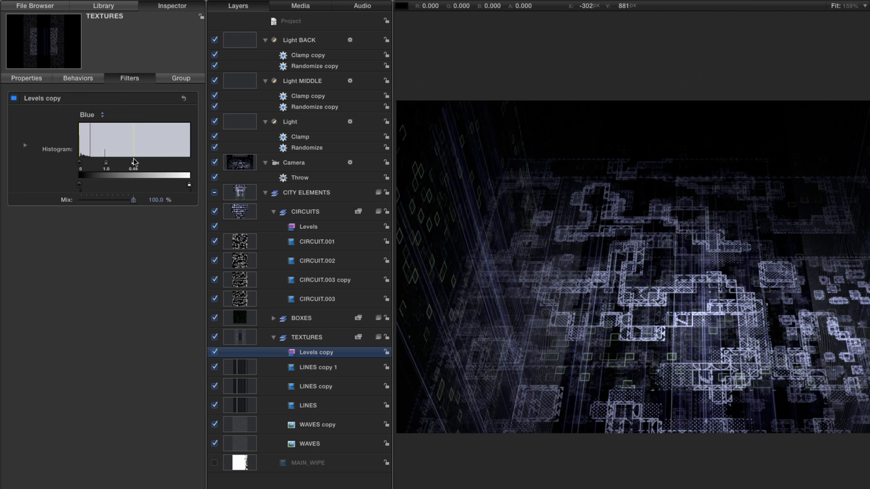
# Apply a Glow filter to the CITY ELEMENTS group and show its parameters.
pyautogui.click(243, 193)
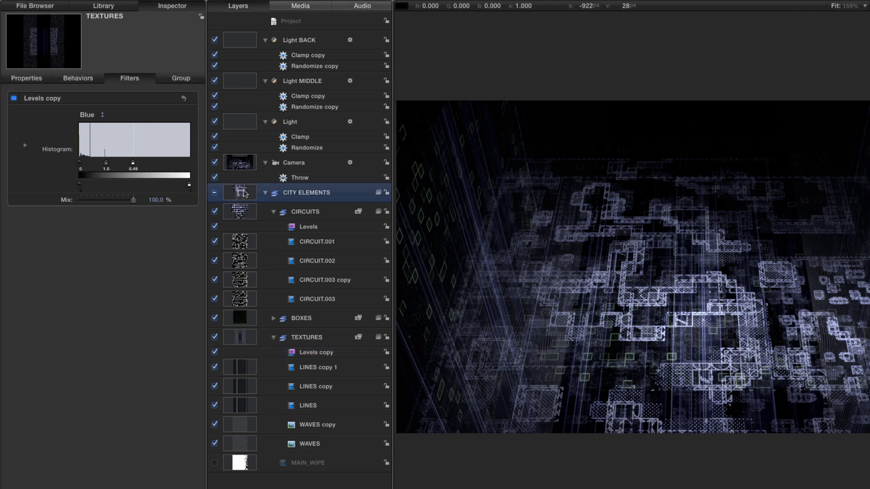
pyautogui.press('super+2')
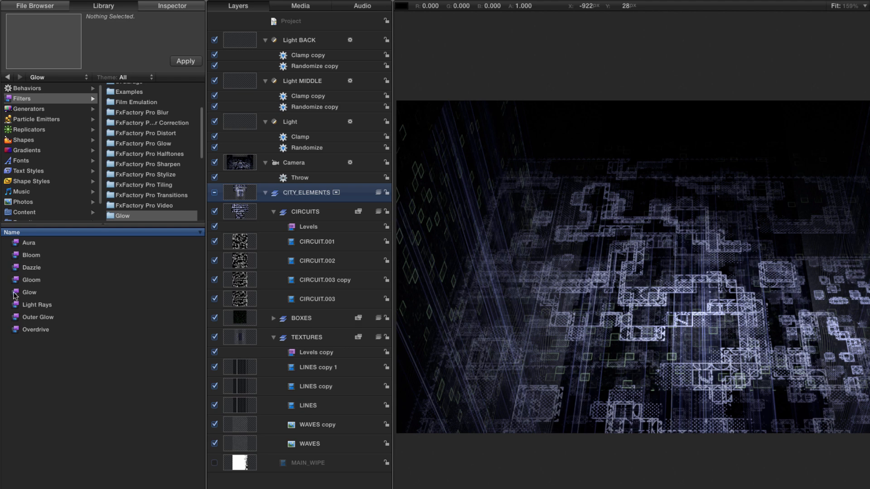
pyautogui.moveTo(14, 293); pyautogui.dragTo(239, 205)
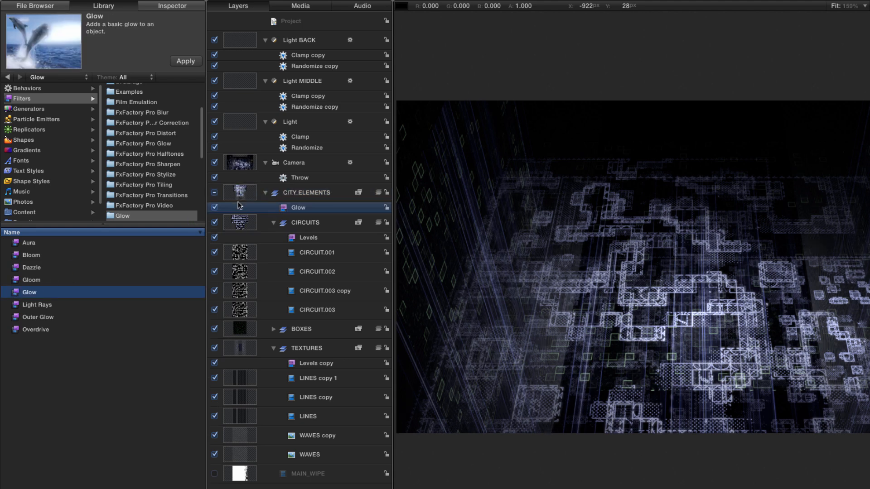
pyautogui.press('super+3')
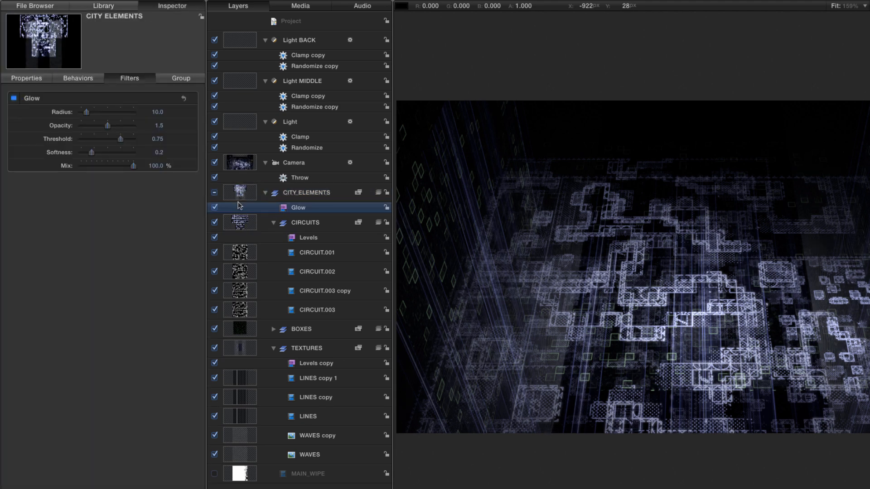
# Set the CITY ELEMENTS Glow filter's radius to 2 and threshold to 0.5, and compare the look with the filter off and on.
pyautogui.doubleClick(158, 112)
pyautogui.write('2')
pyautogui.press('Return')
pyautogui.doubleClick(158, 139)
pyautogui.write('.5')
pyautogui.press('Return')
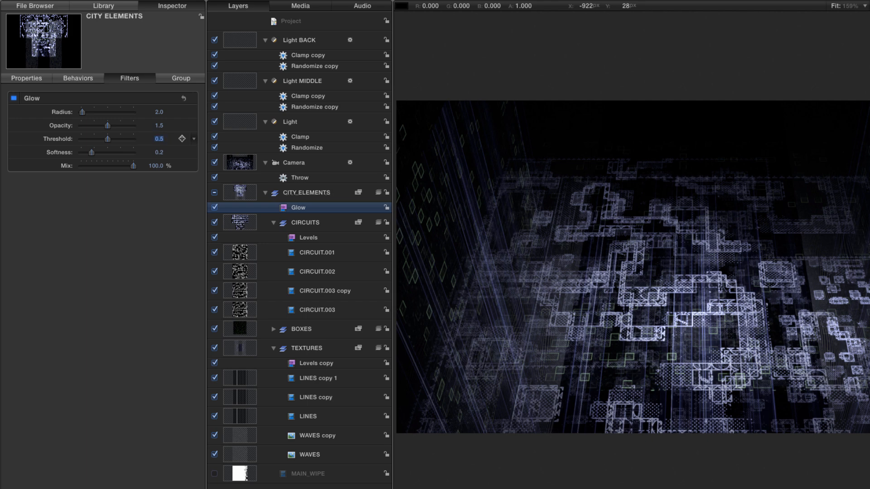
pyautogui.doubleClick(159, 125)
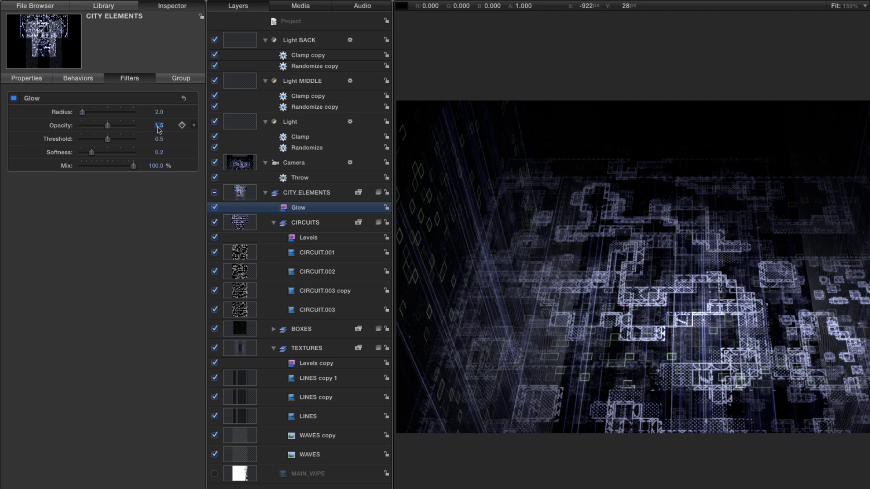
pyautogui.click(215, 208)
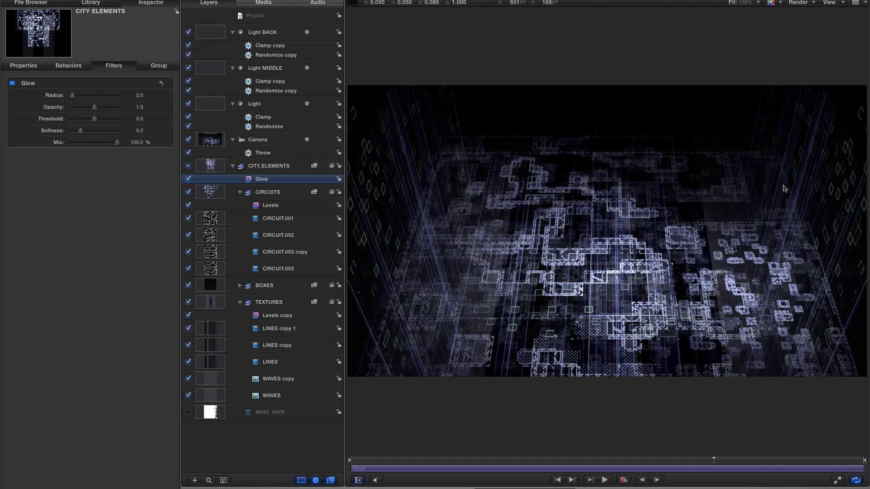
# Create a new group above CITY ELEMENTS and rename it TITLE.
pyautogui.click(211, 166)
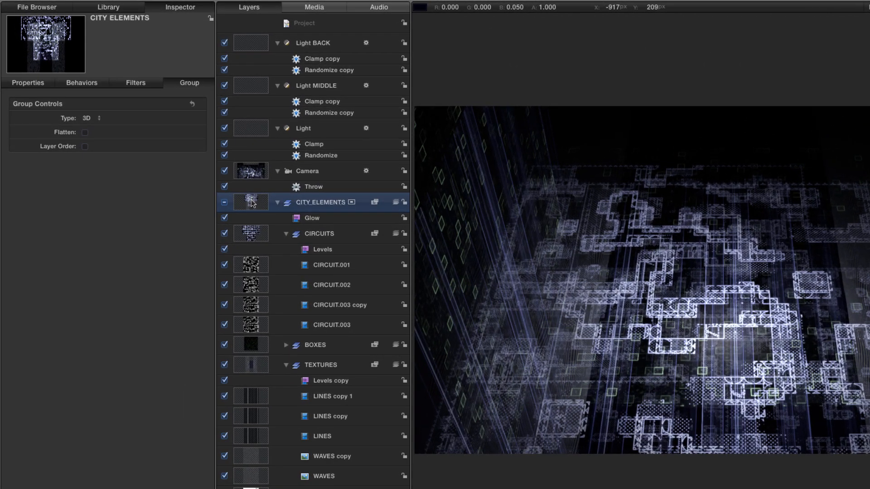
pyautogui.press('super+shift+n')
pyautogui.doubleClick(312, 203)
pyautogui.write('TI')
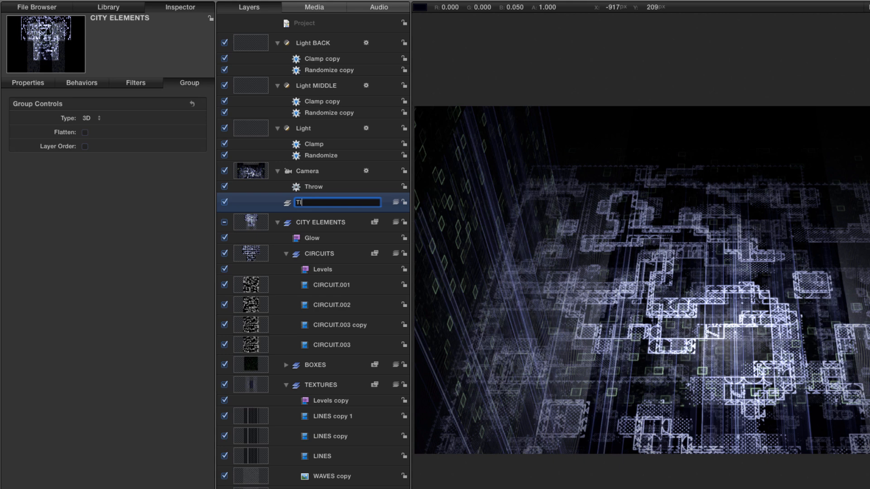
pyautogui.write('TLE')
pyautogui.press('Return')
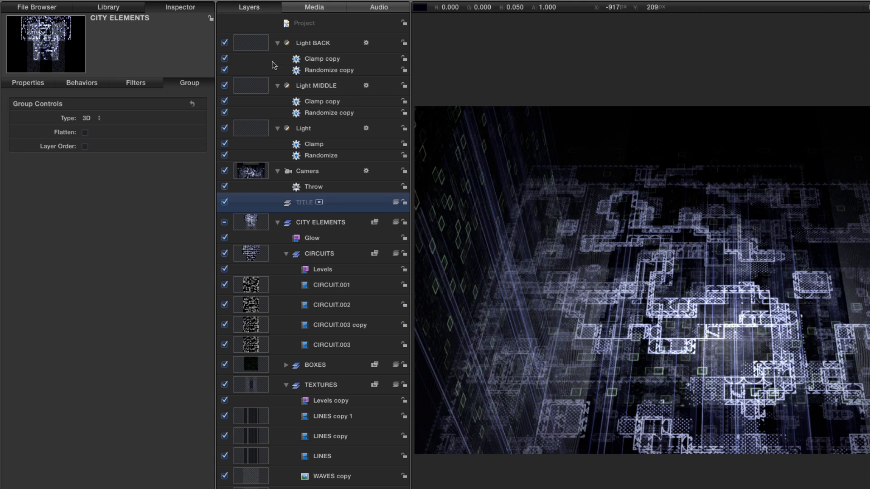
# Copy the POWER MATRIX text from the POWER TEXT project into the TITLE group and check its face and outline colors.
pyautogui.click(192, 0)
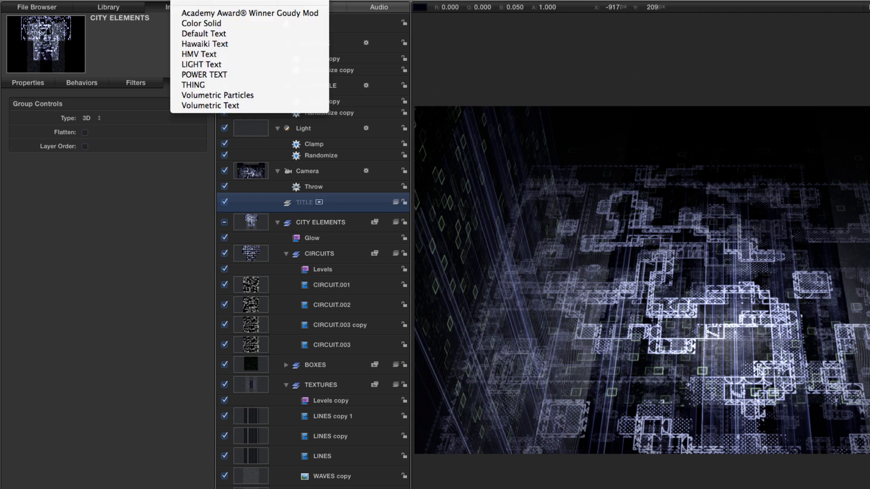
pyautogui.click(212, 79)
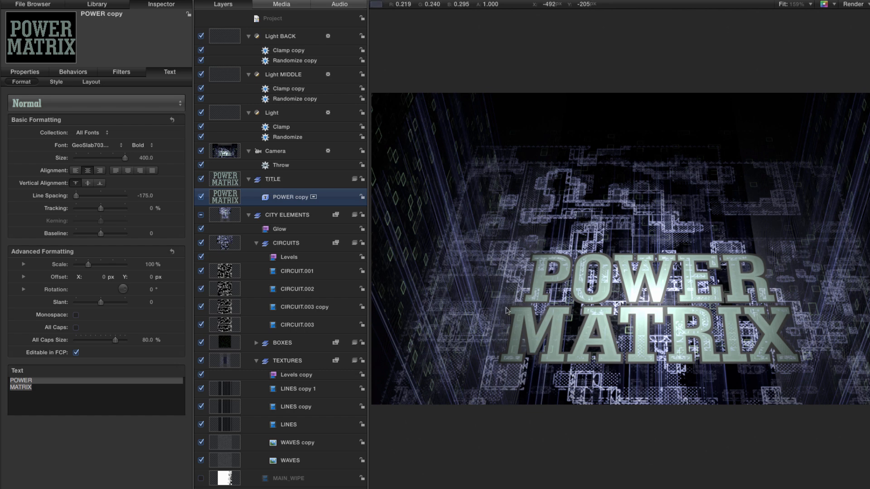
pyautogui.click(62, 84)
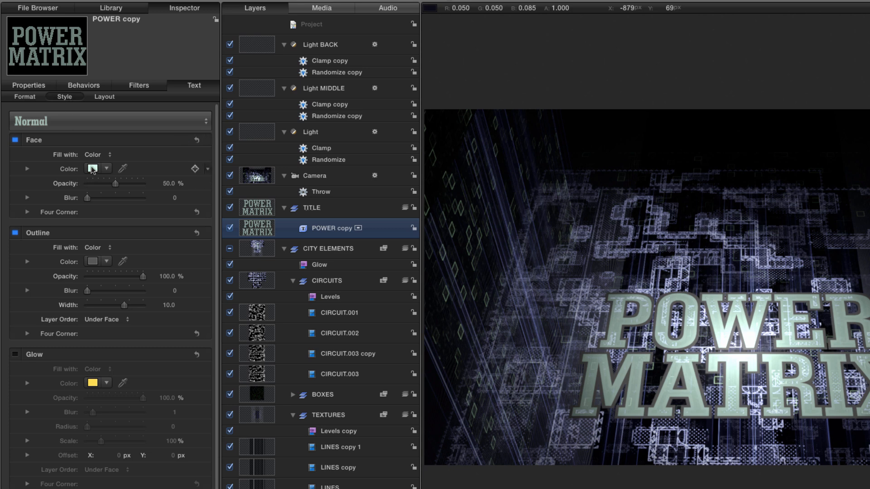
pyautogui.click(93, 169)
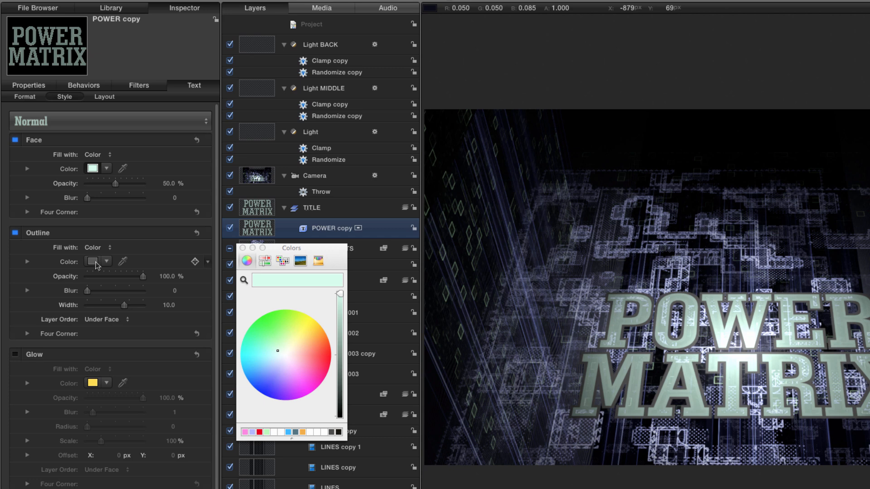
pyautogui.click(15, 233)
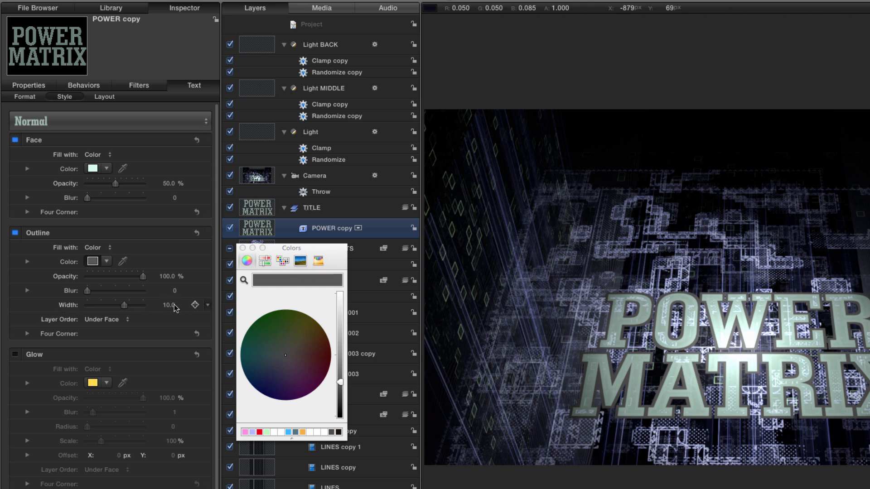
pyautogui.click(242, 249)
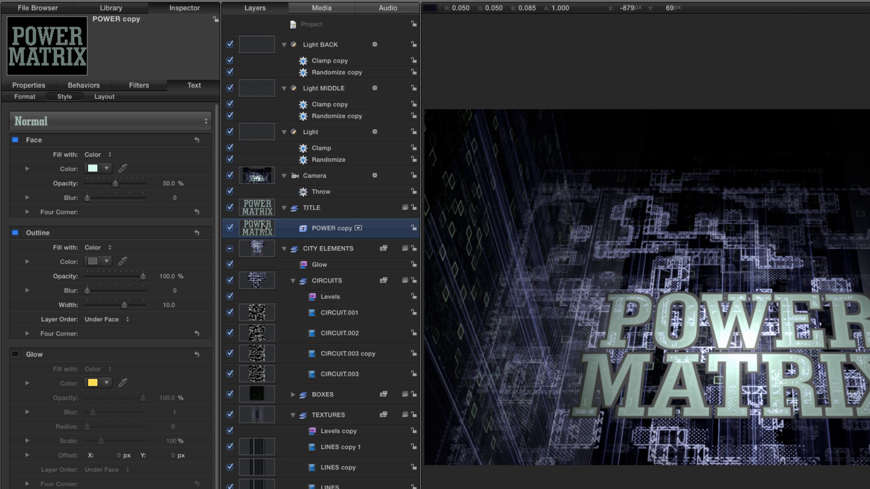
# Make a clone layer of the POWER MATRIX text and place it below the original in the TITLE group.
pyautogui.press('k')
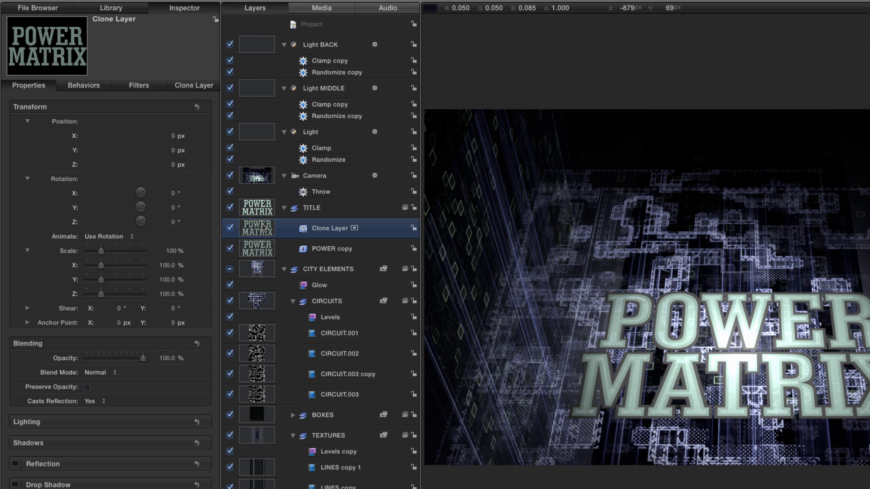
pyautogui.moveTo(262, 228); pyautogui.dragTo(259, 244)
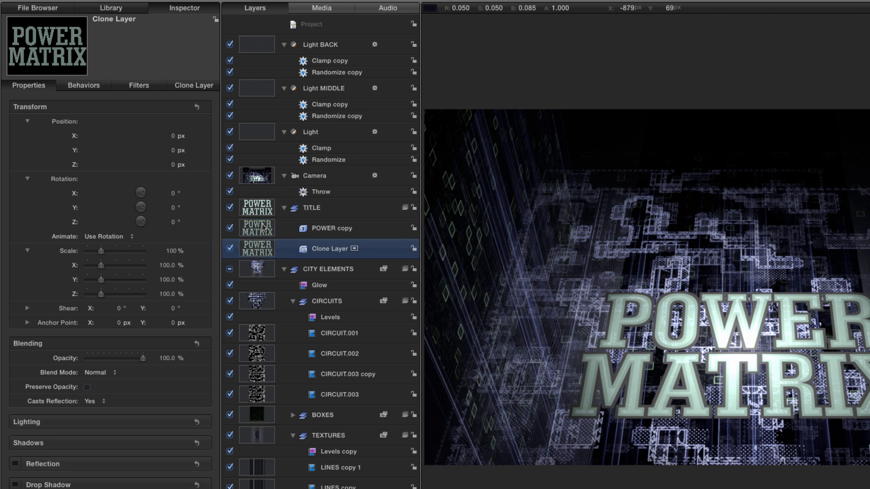
# Set the clone layer's opacity to 30% and its Z position to -10 px.
pyautogui.click(166, 358)
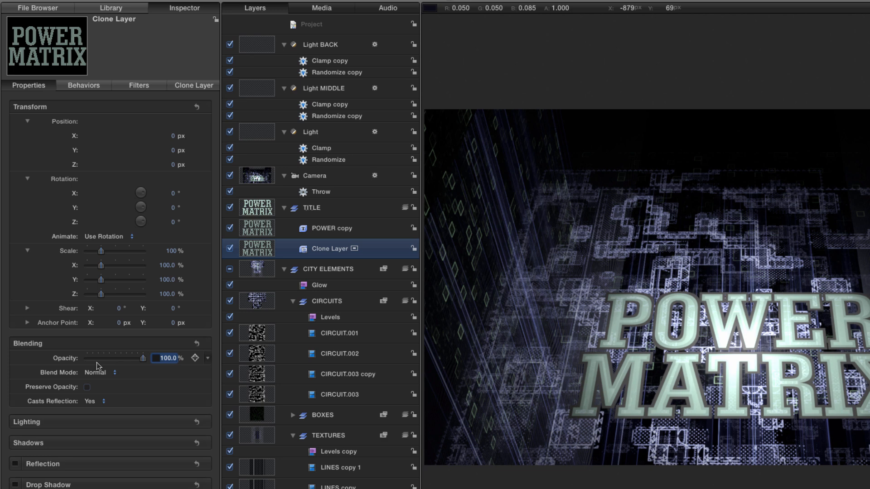
pyautogui.write('30')
pyautogui.press('Return')
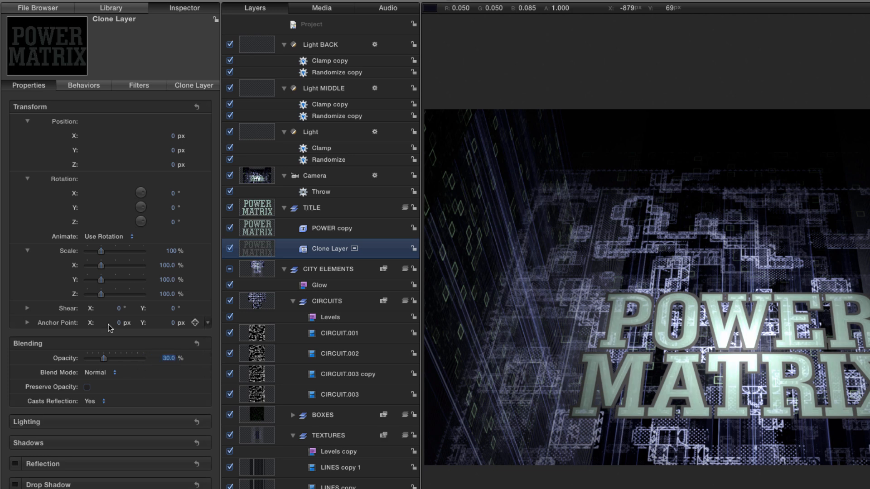
pyautogui.click(173, 164)
pyautogui.write('-10')
pyautogui.press('Return')
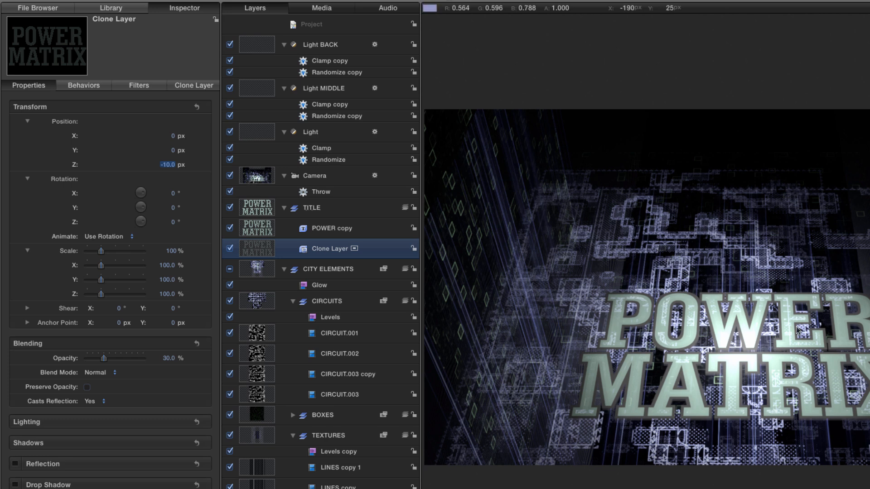
# At 00:00:04:00, set the camera's Y and Z positions to 0.
pyautogui.click(257, 178)
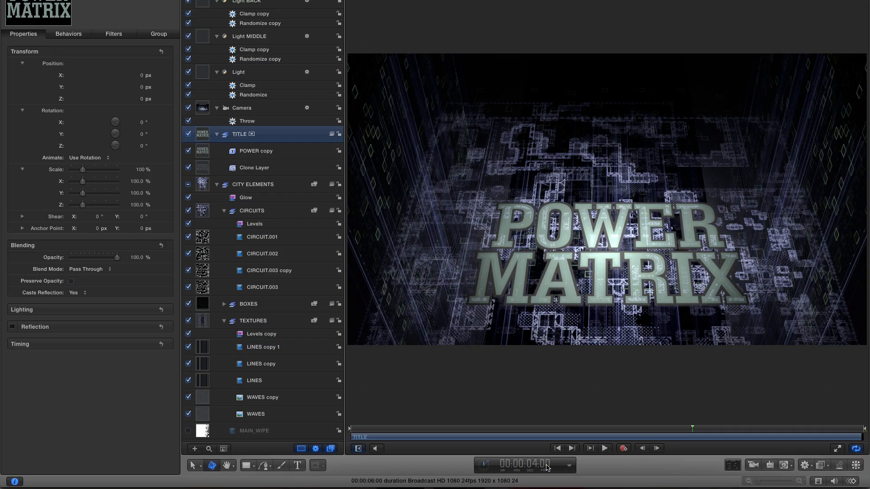
pyautogui.click(211, 110)
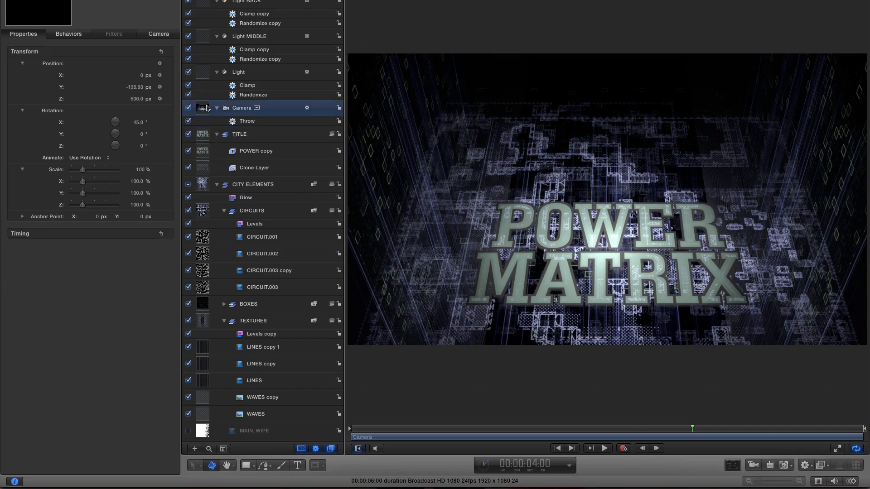
pyautogui.click(134, 87)
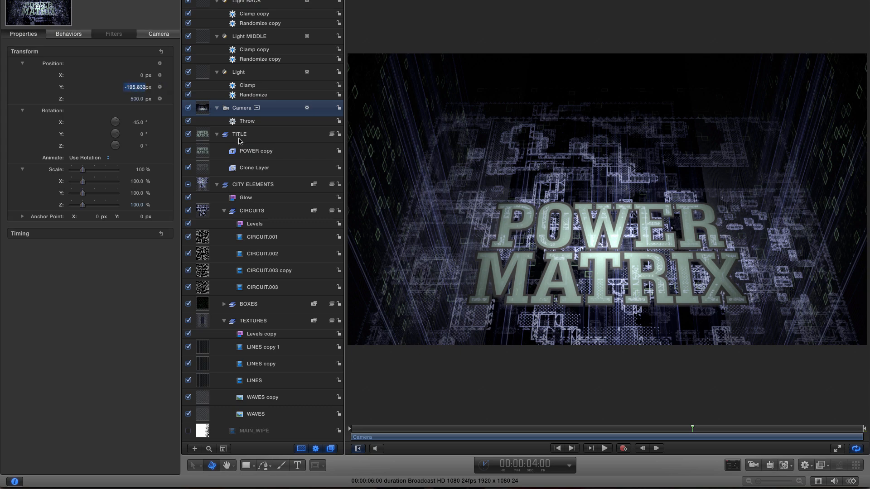
pyautogui.write('0')
pyautogui.press('Tab')
pyautogui.write('0')
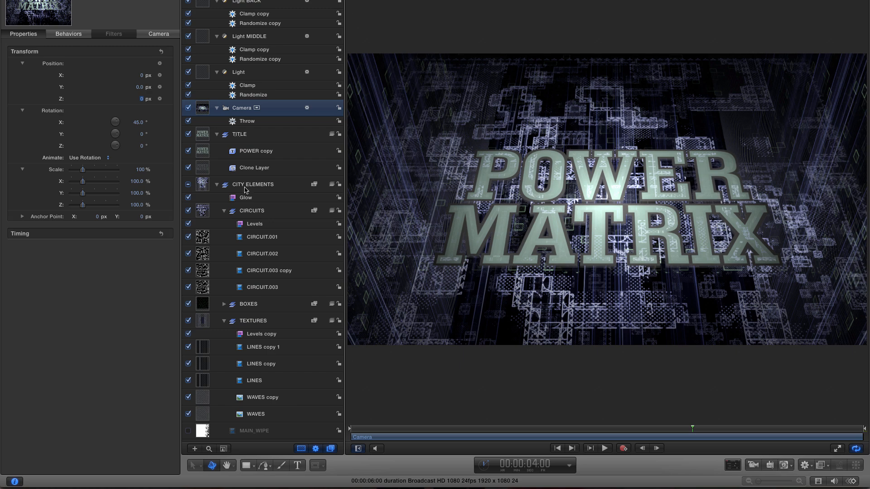
# Apply a Gaussian Blur filter to the TITLE group.
pyautogui.click(206, 134)
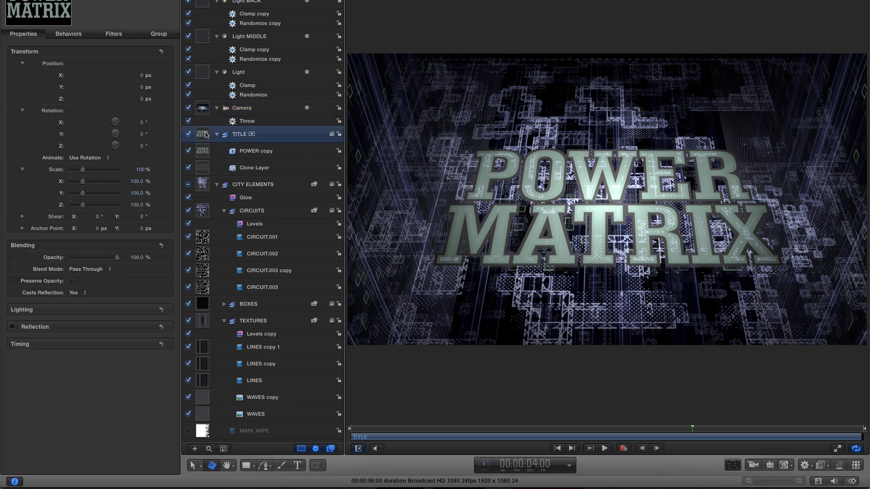
pyautogui.press('super+2')
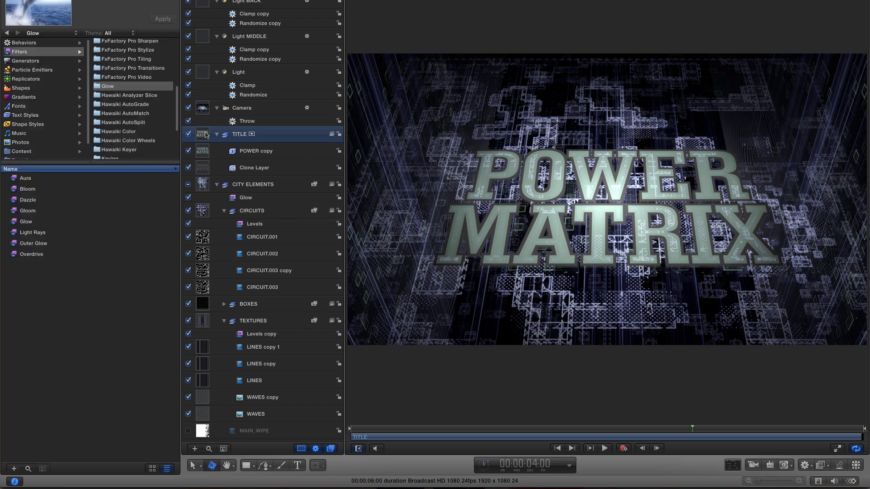
pyautogui.scroll(6, 133, 86)
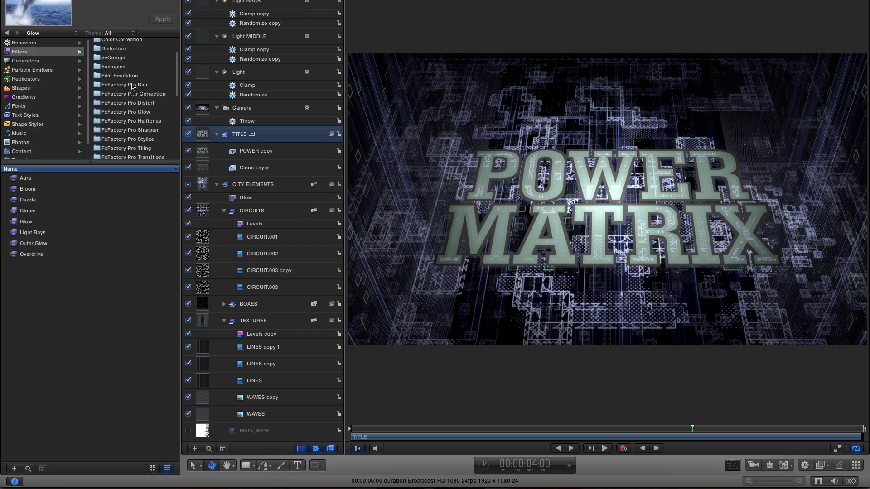
pyautogui.click(107, 53)
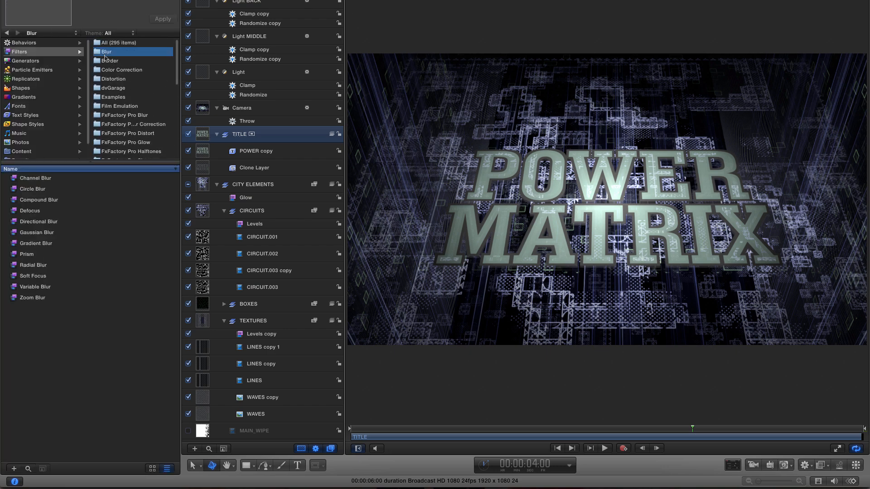
pyautogui.moveTo(15, 234); pyautogui.dragTo(204, 137)
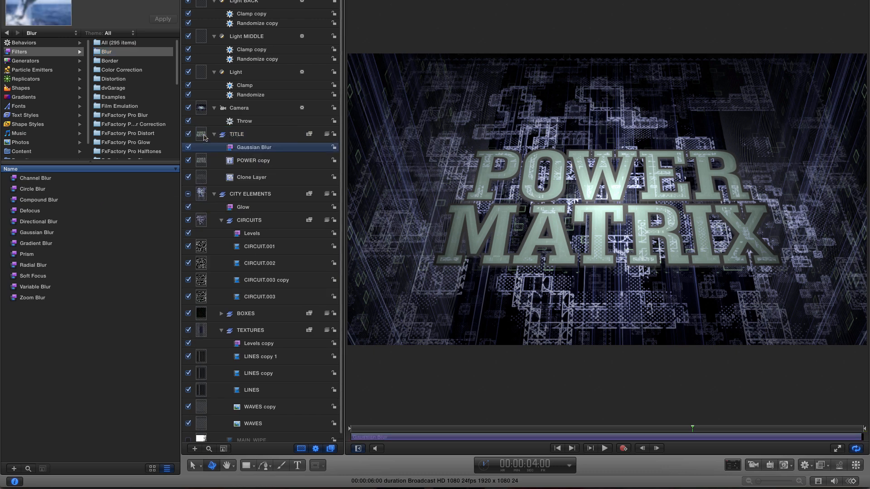
# Add the Edges stylize filter to the TITLE group above the Gaussian Blur.
pyautogui.scroll(-5, 136, 116)
pyautogui.scroll(-5, 136, 116)
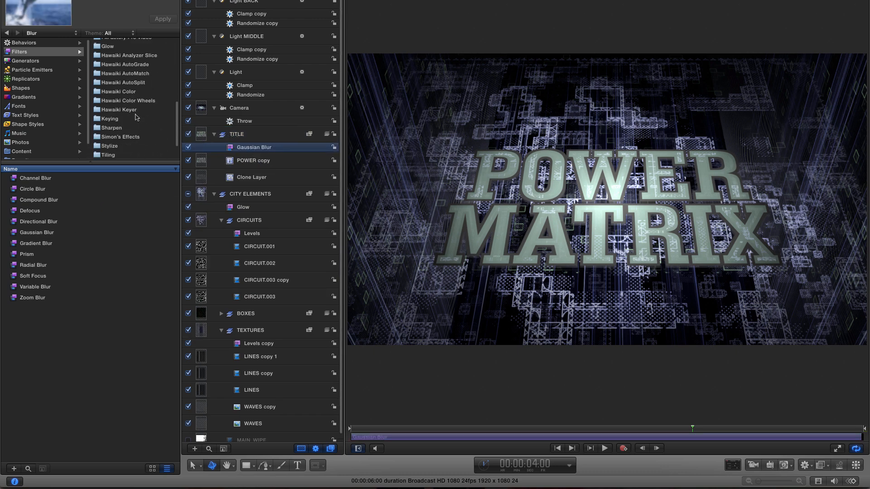
pyautogui.click(113, 146)
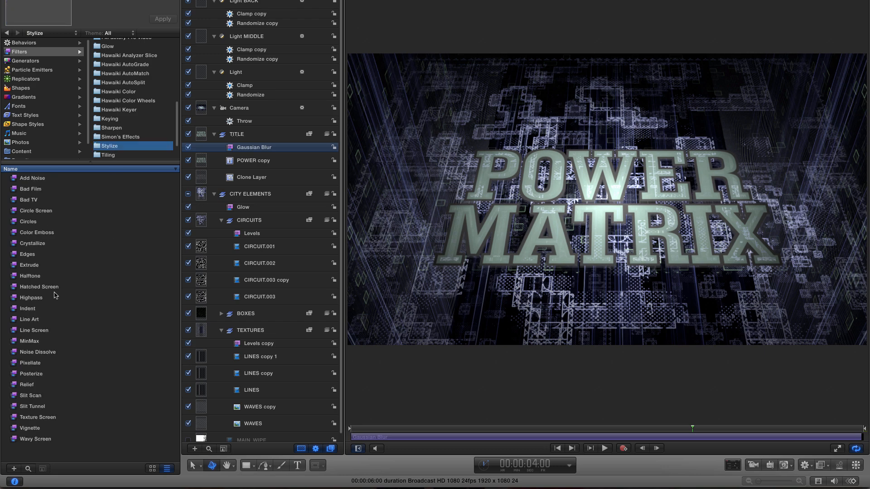
pyautogui.moveTo(14, 255); pyautogui.dragTo(275, 143)
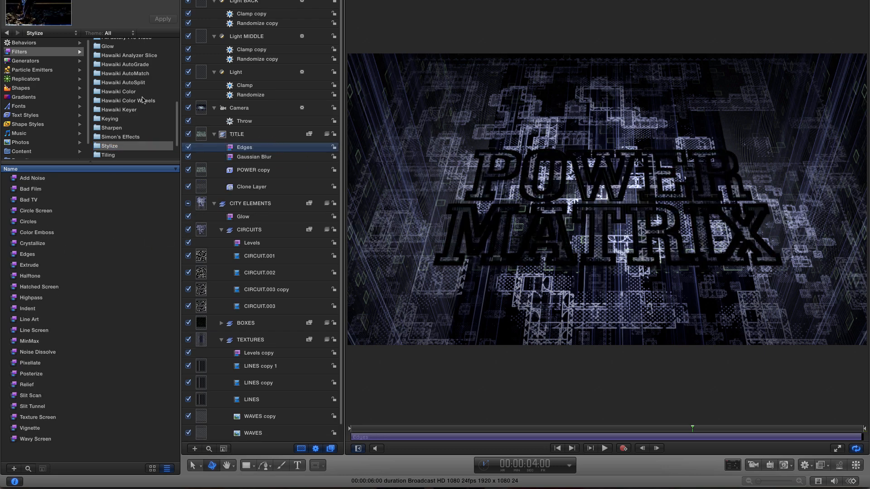
# Add a Glow filter to the TITLE group above the Edges filter.
pyautogui.scroll(1, 143, 99)
pyautogui.click(131, 71)
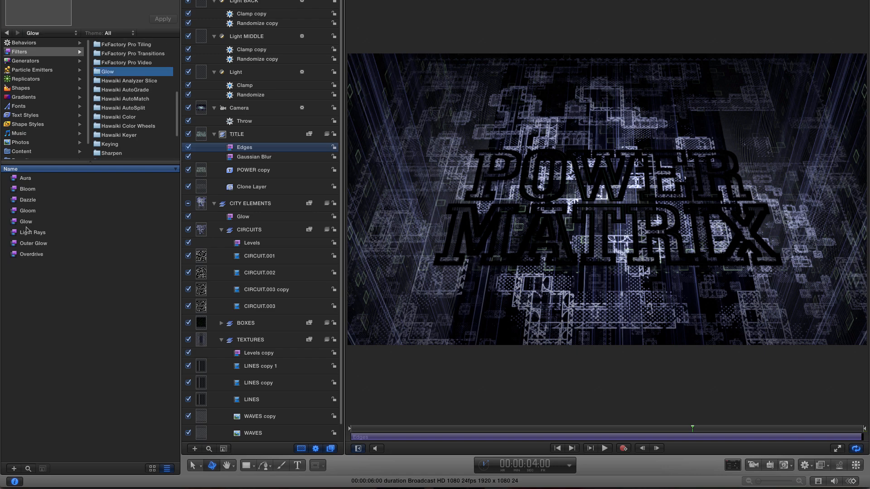
pyautogui.moveTo(14, 222); pyautogui.dragTo(323, 146)
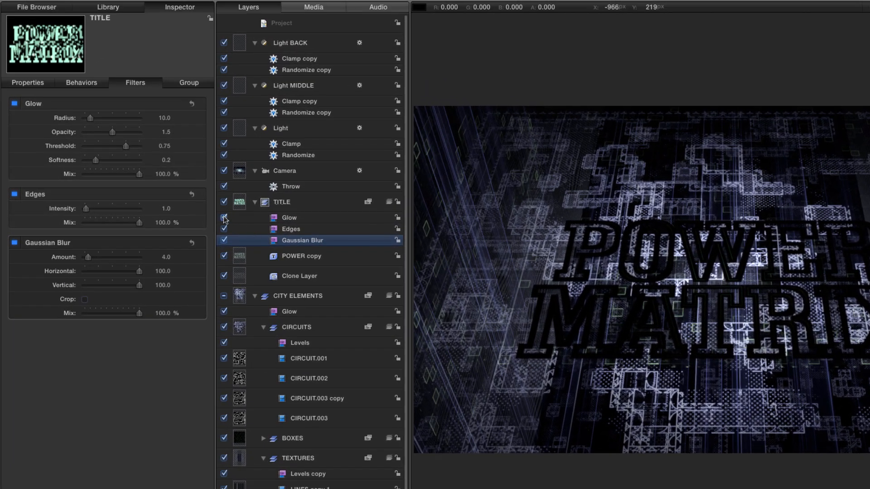
# Turn off the TITLE group's Glow filter and set the Edges filter's intensity to 15.
pyautogui.click(223, 217)
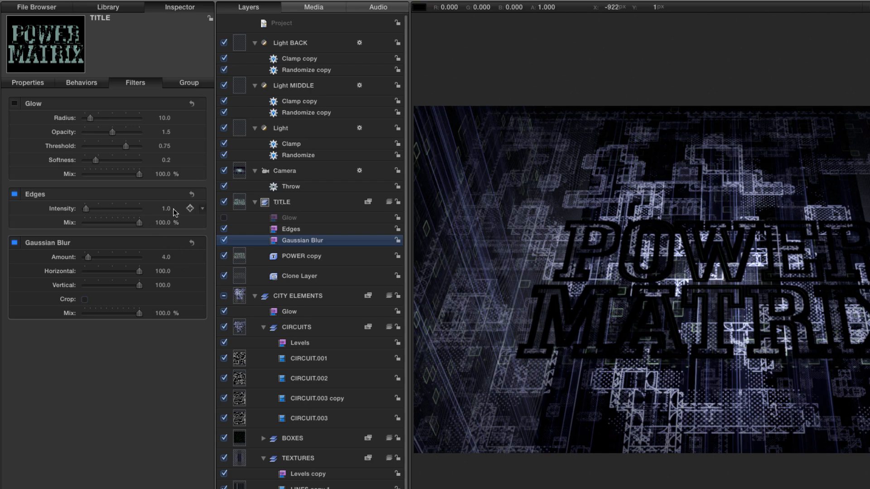
pyautogui.click(288, 229)
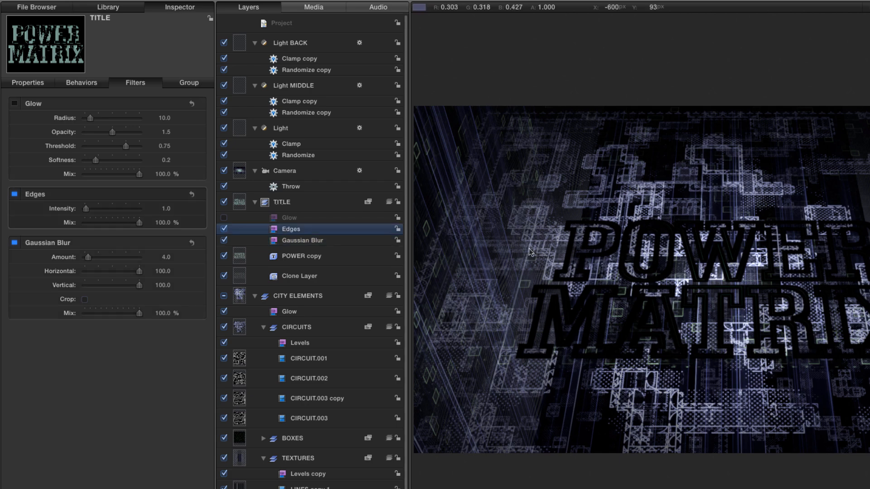
pyautogui.press('z')
pyautogui.moveTo(530, 282); pyautogui.dragTo(589, 304)
pyautogui.hscroll(5, 658, 305)
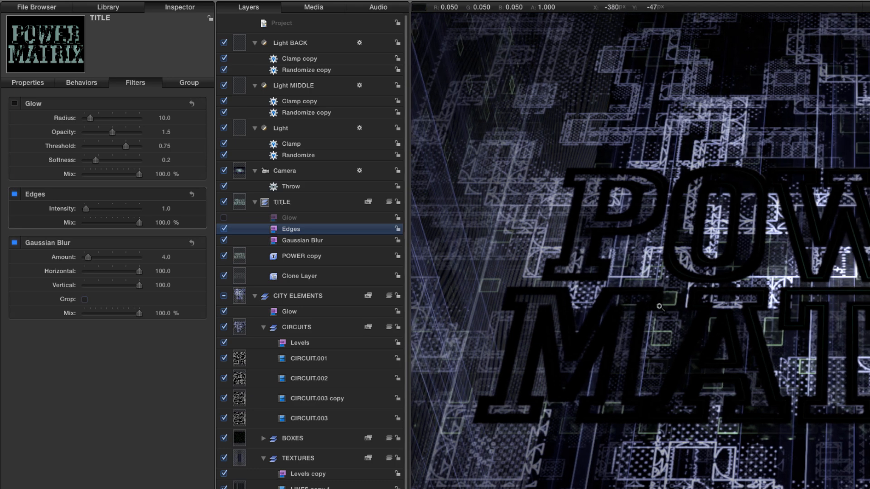
pyautogui.click(166, 209)
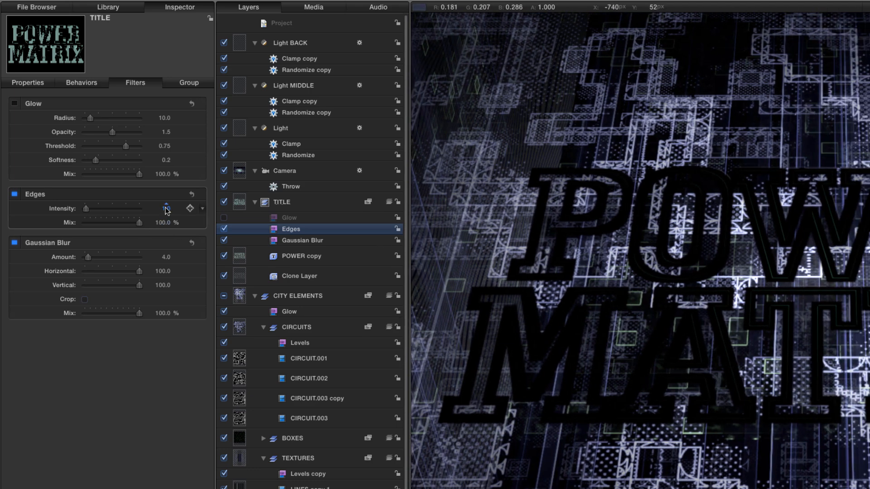
pyautogui.write('15')
pyautogui.press('Return')
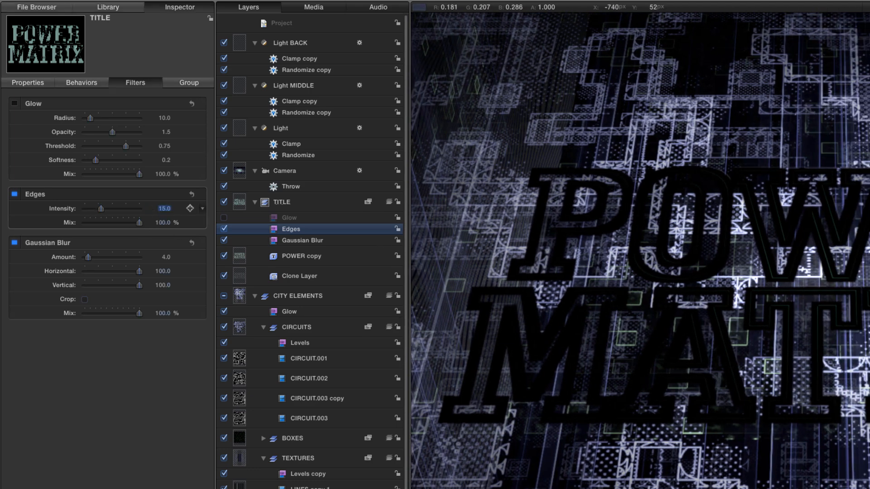
# Set the Edges filter's mix to 85% and compare the title with the Gaussian Blur off and on.
pyautogui.click(161, 223)
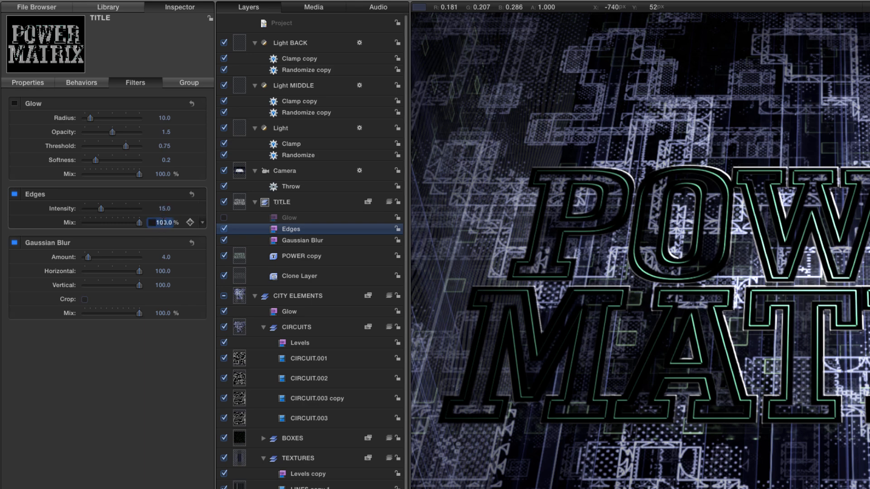
pyautogui.write('90')
pyautogui.press('Return')
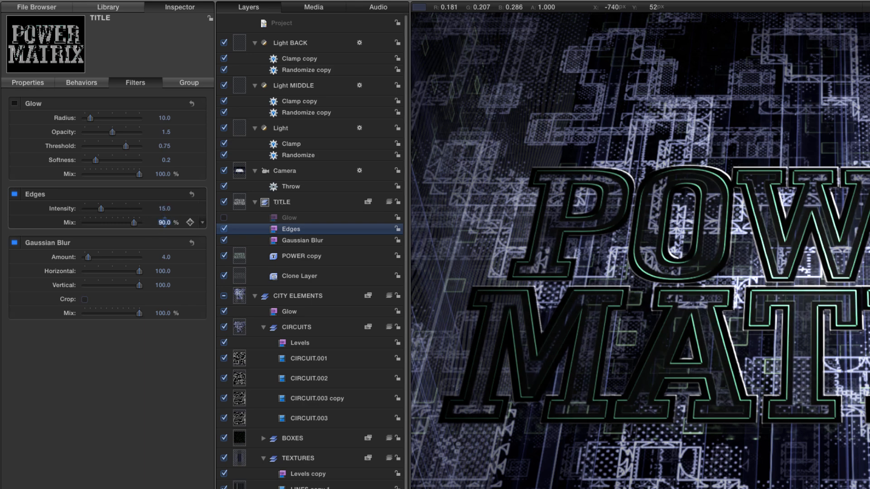
pyautogui.write('85')
pyautogui.press('Return')
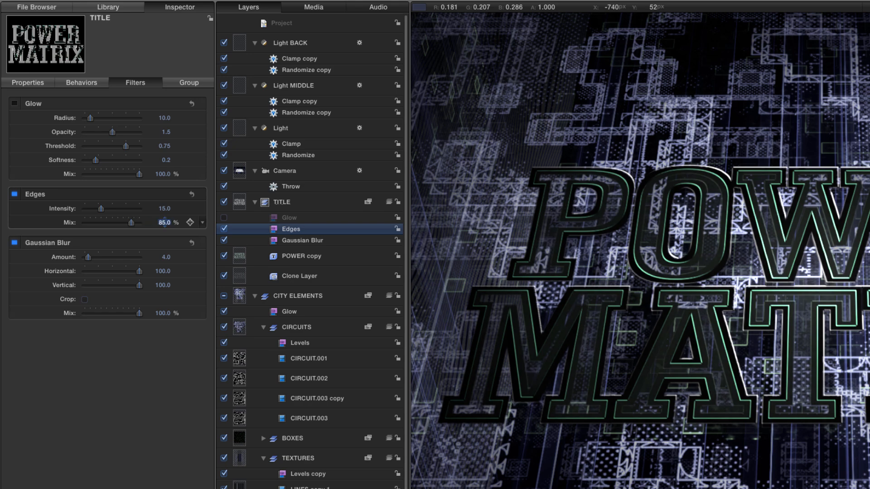
pyautogui.click(14, 244)
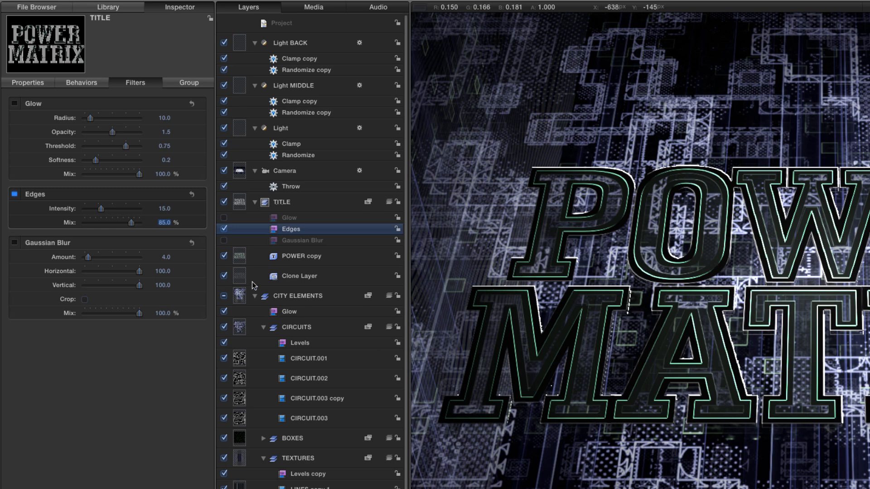
pyautogui.click(14, 243)
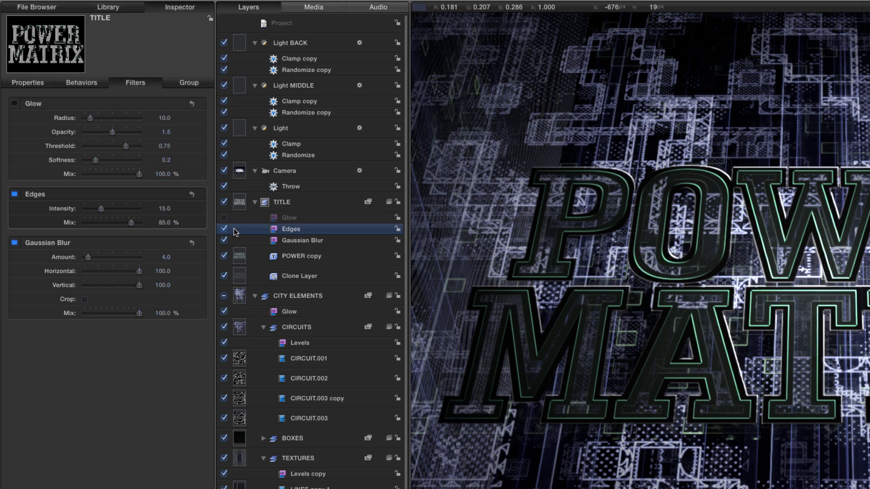
# Turn the TITLE group's Glow filter back on, set its radius to 20, and check the whole title at another frame.
pyautogui.click(224, 218)
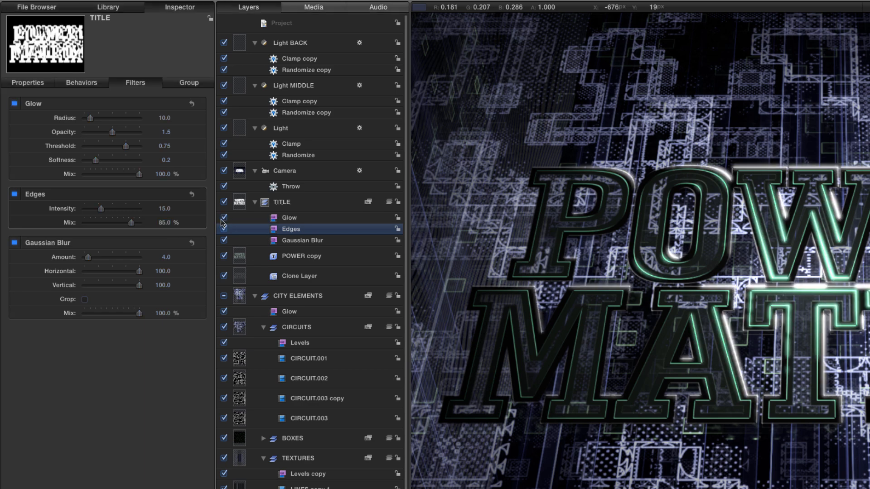
pyautogui.click(164, 118)
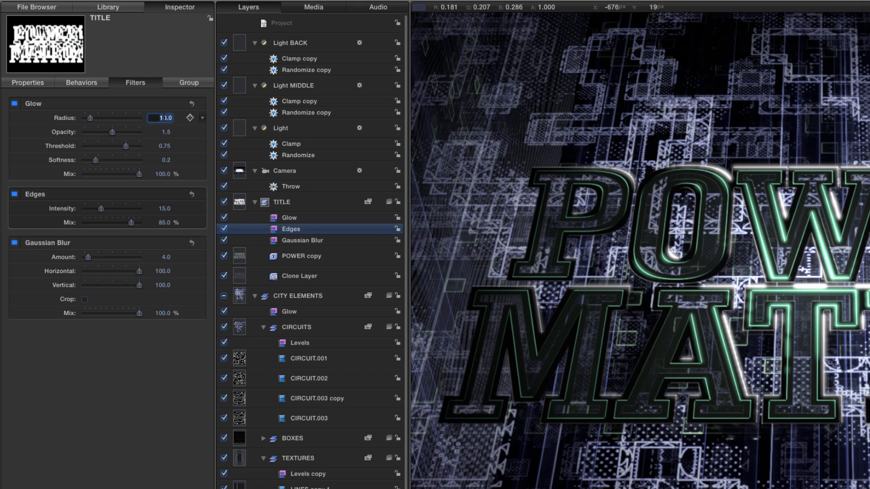
pyautogui.write('20')
pyautogui.press('Return')
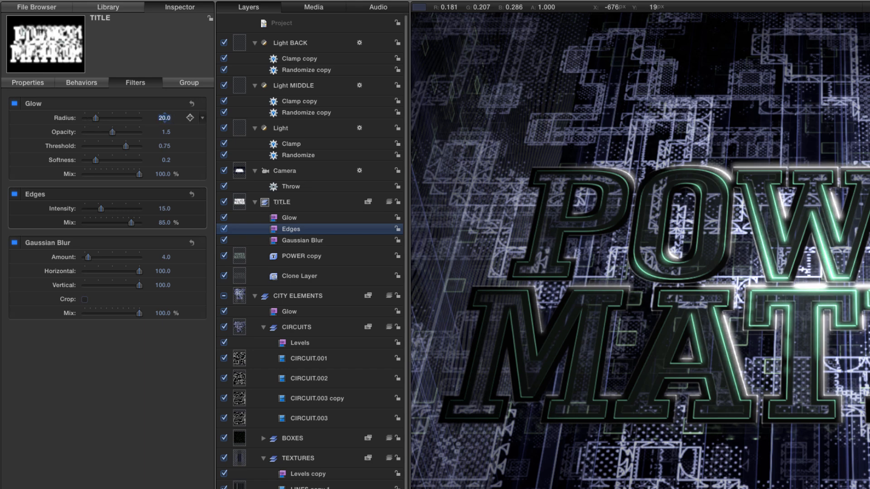
pyautogui.press('super+minus')
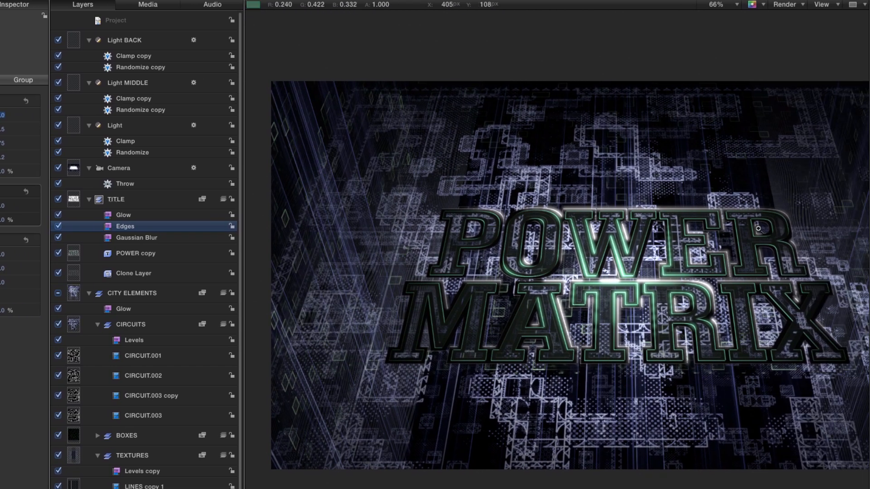
pyautogui.hscroll(5, 682, 393)
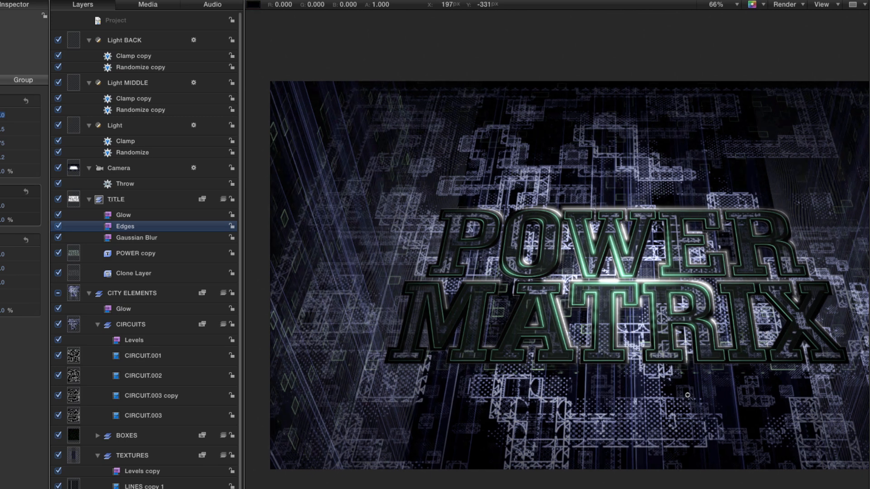
pyautogui.hscroll(1, 679, 392)
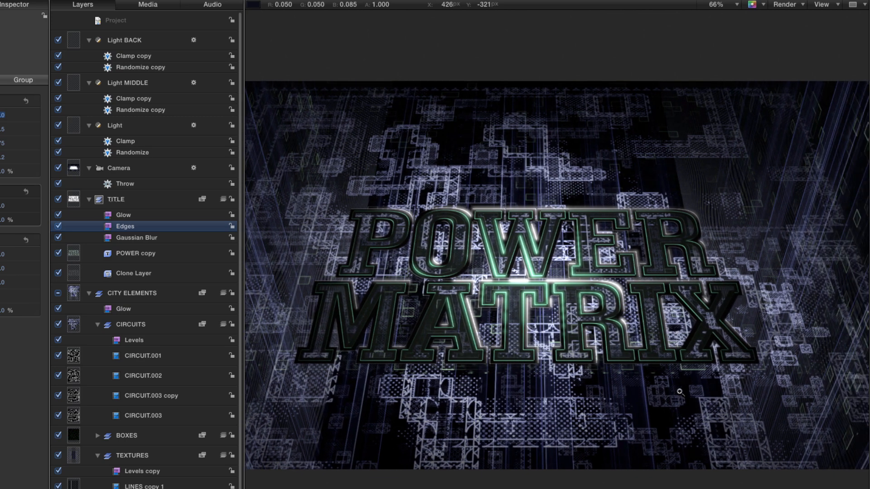
pyautogui.click(581, 488)
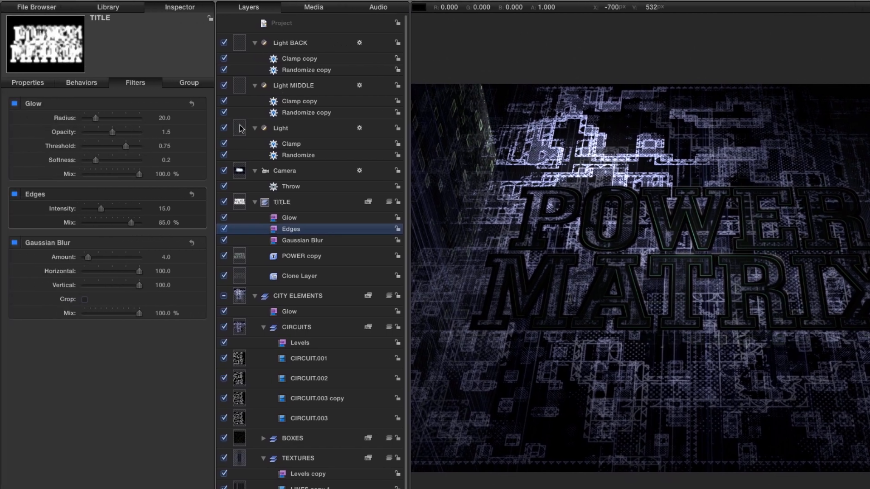
# Duplicate the layer named Light and position the copy at X -250 px and Z 400 px.
pyautogui.click(240, 128)
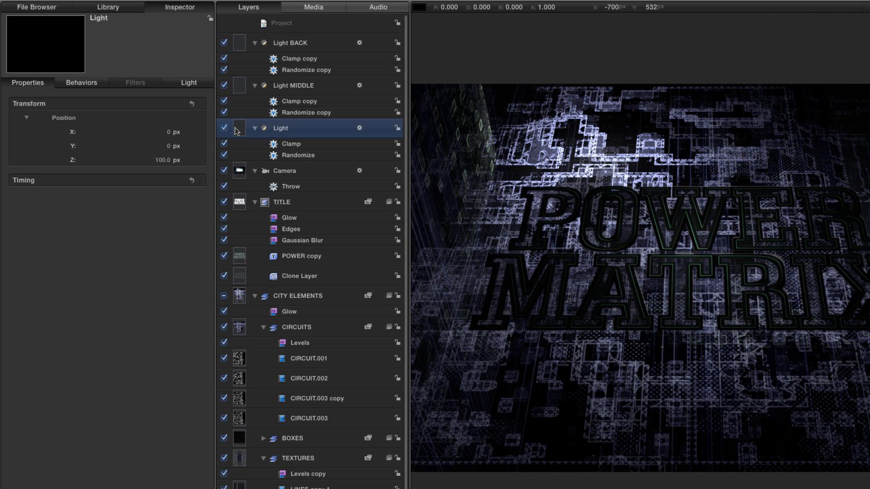
pyautogui.press('super+d')
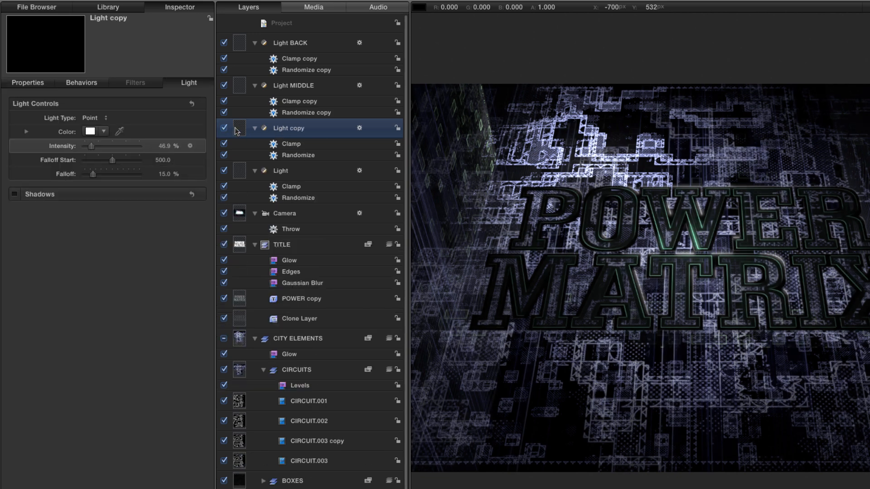
pyautogui.click(28, 82)
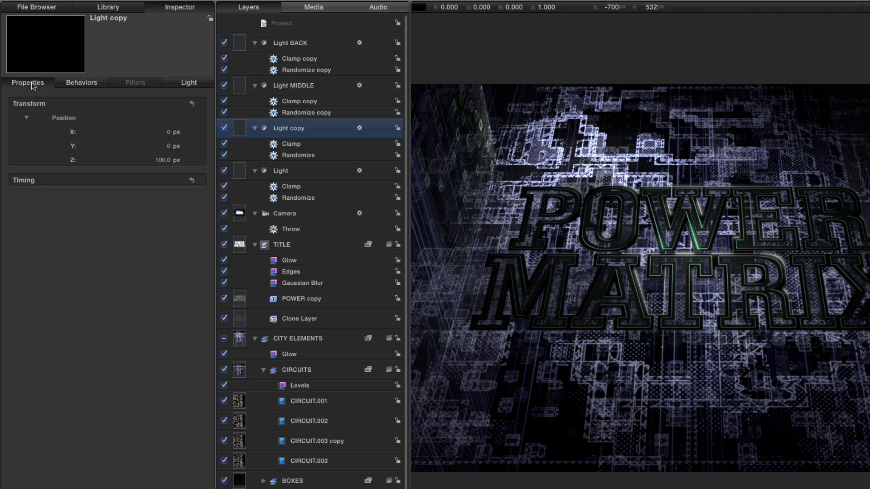
pyautogui.doubleClick(162, 160)
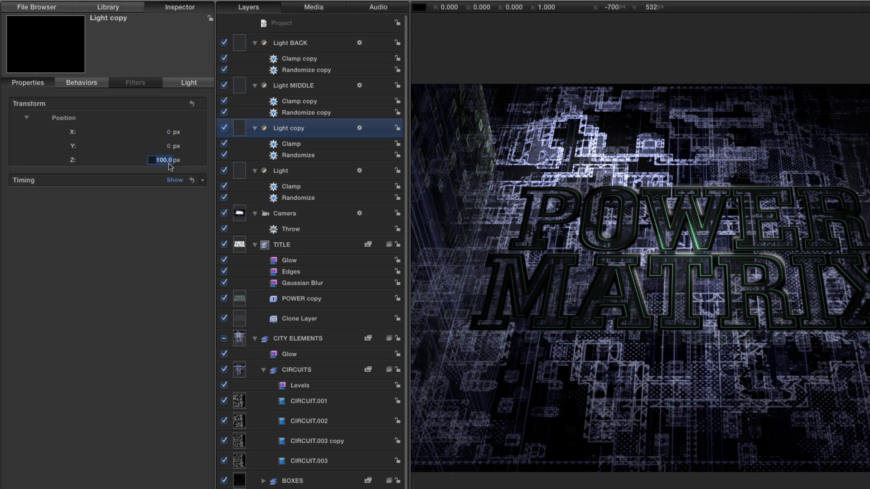
pyautogui.write('400')
pyautogui.press('Return')
pyautogui.doubleClick(168, 132)
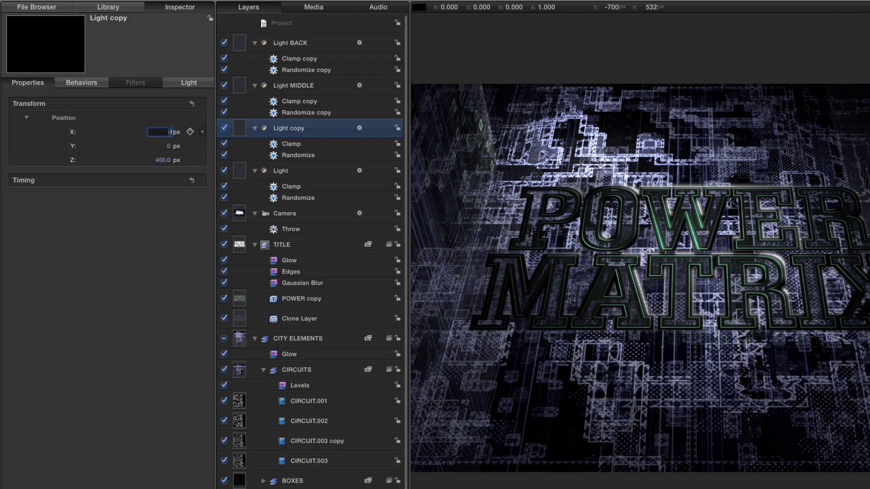
pyautogui.write('-250')
pyautogui.press('Return')
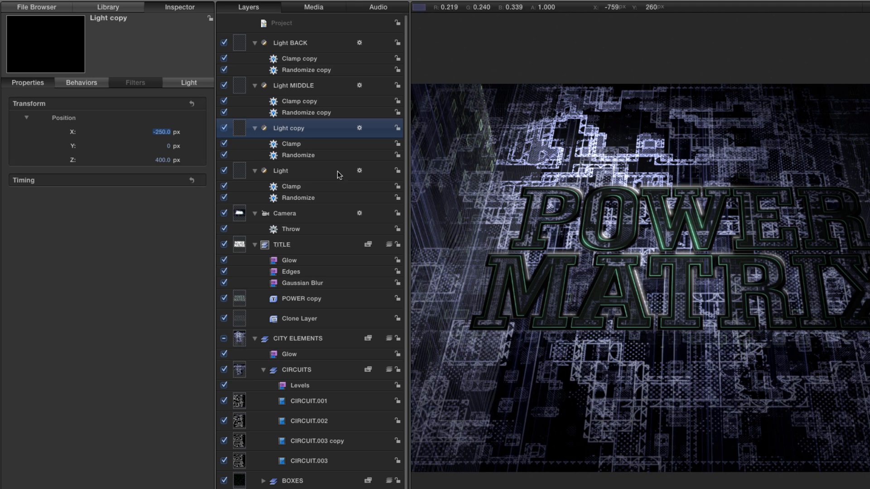
# Set the Clamp behavior's minimum on the duplicated light to 75% and play the animation.
pyautogui.press('F2')
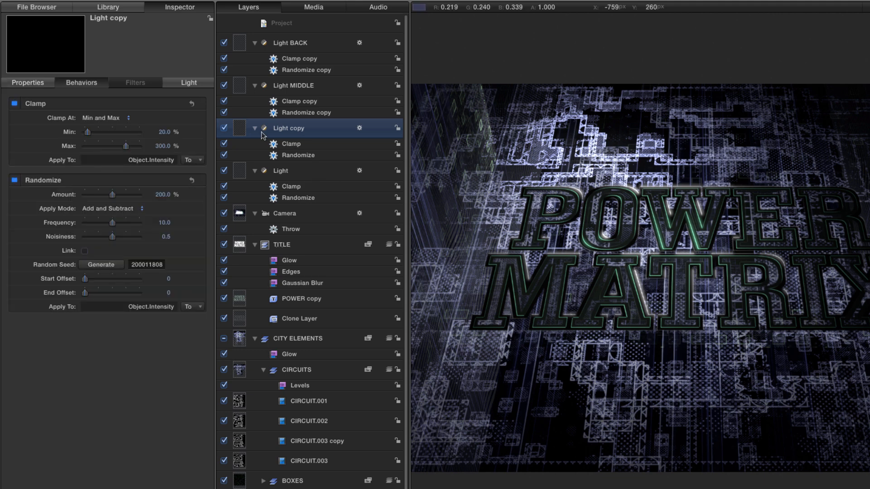
pyautogui.click(164, 133)
pyautogui.write('75')
pyautogui.press('Return')
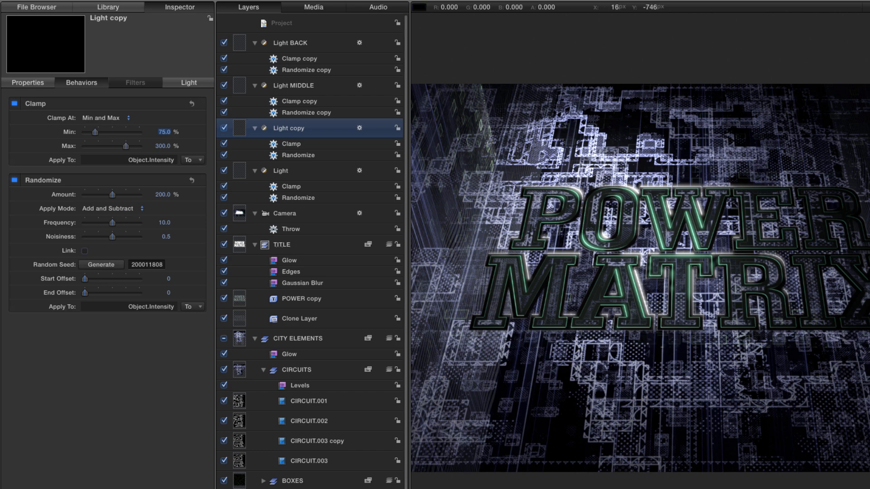
pyautogui.press('space')
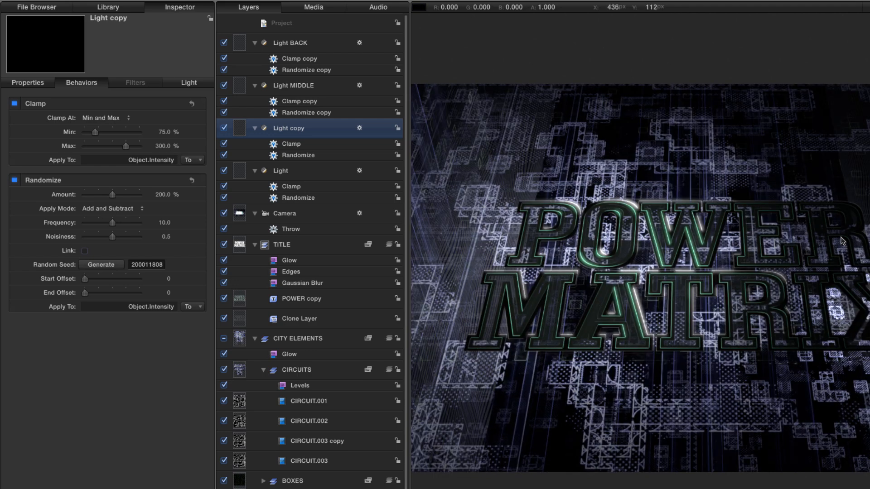
# Rename the duplicated light as Light LEFT.
pyautogui.doubleClick(301, 129)
pyautogui.write('LEFT')
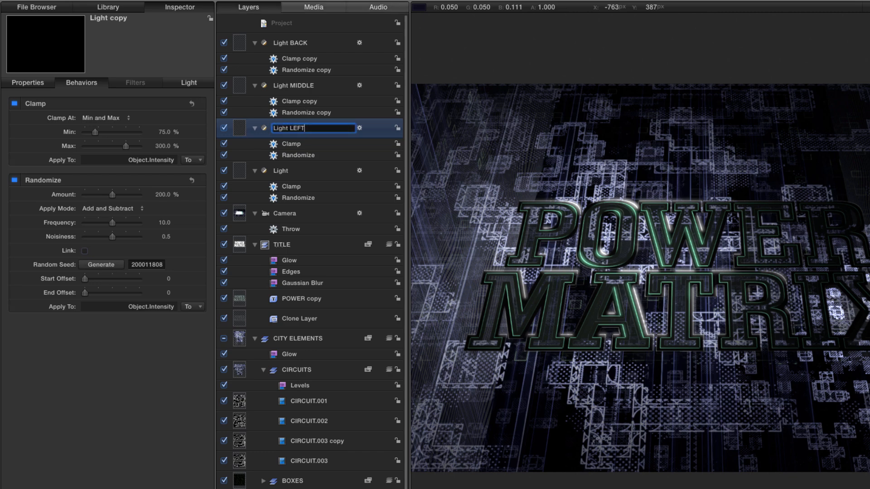
pyautogui.press('Return')
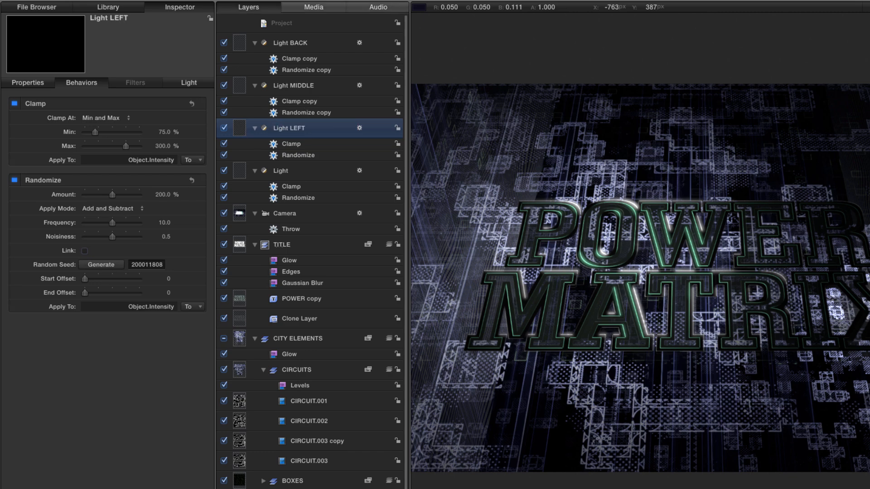
# Duplicate Light LEFT and rename the copy as Light RIGHT.
pyautogui.press('super+d')
pyautogui.doubleClick(301, 129)
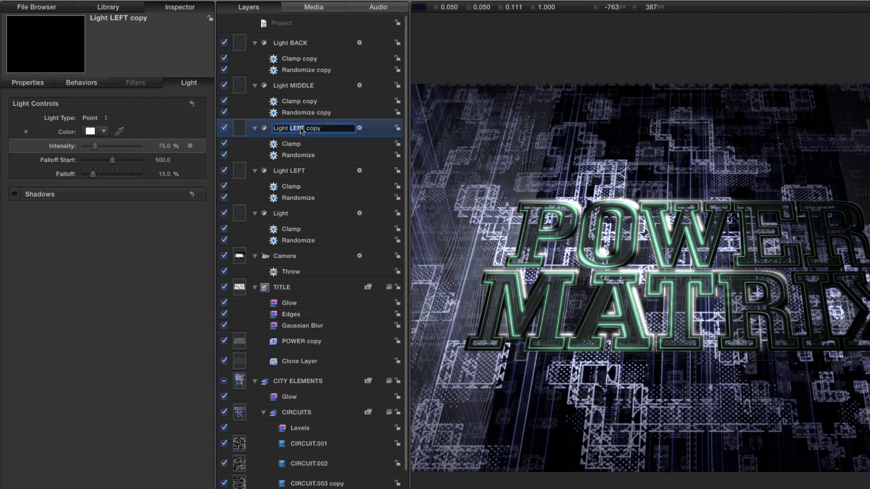
pyautogui.moveTo(319, 128); pyautogui.dragTo(290, 128)
pyautogui.write('RIGHT')
pyautogui.press('Return')
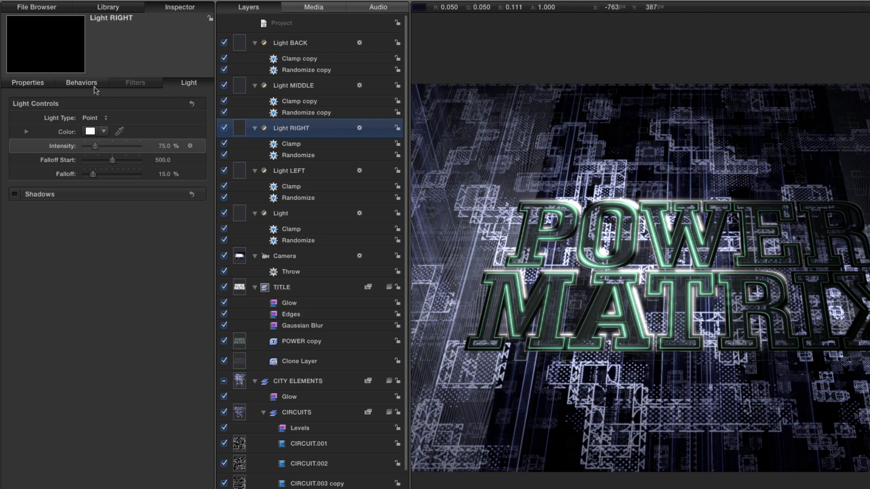
# Set Light RIGHT's X position to 250 px.
pyautogui.press('F1')
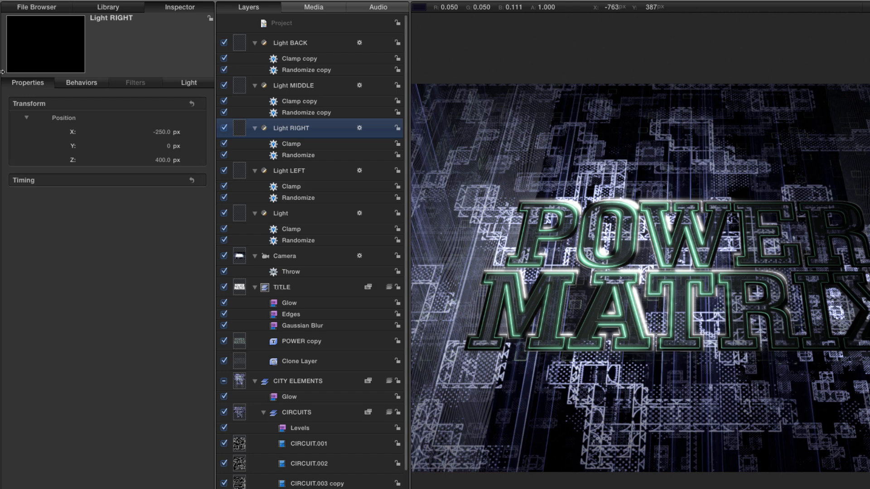
pyautogui.click(161, 132)
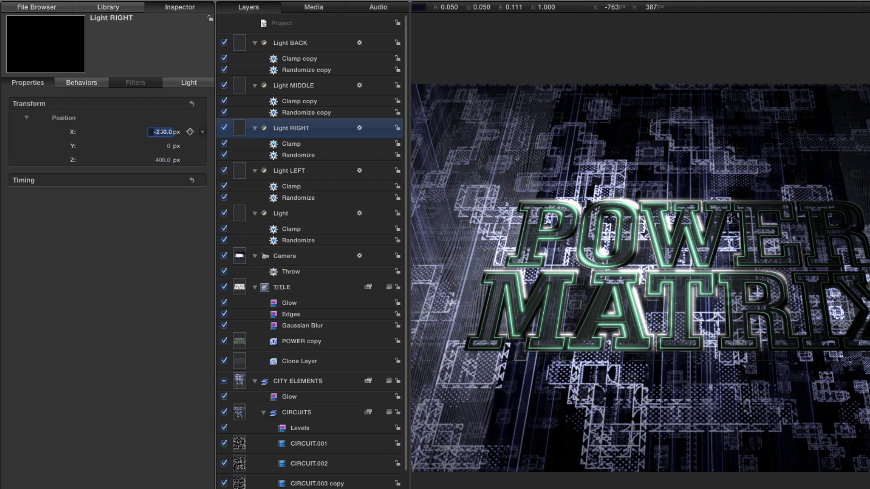
pyautogui.write('250')
pyautogui.press('Return')
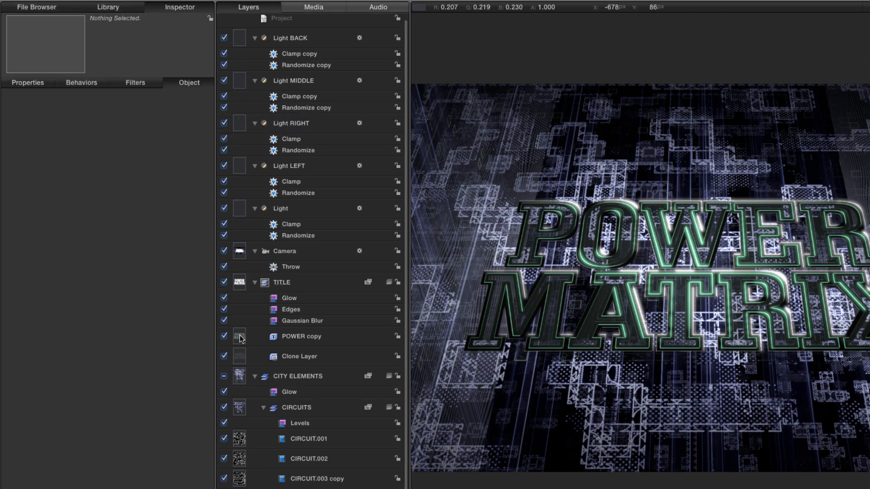
# Create a new group above the POWER copy text in the TITLE group and name it MASK.
pyautogui.click(240, 335)
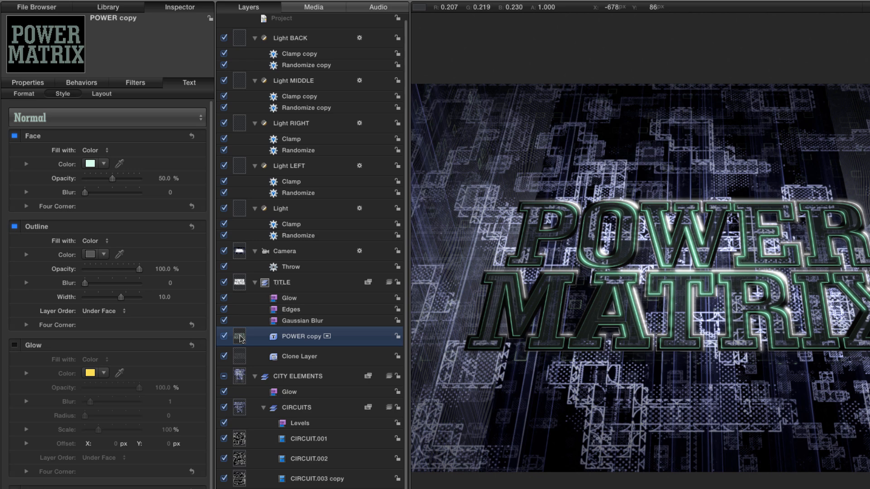
pyautogui.press('super+shift+n')
pyautogui.doubleClick(292, 337)
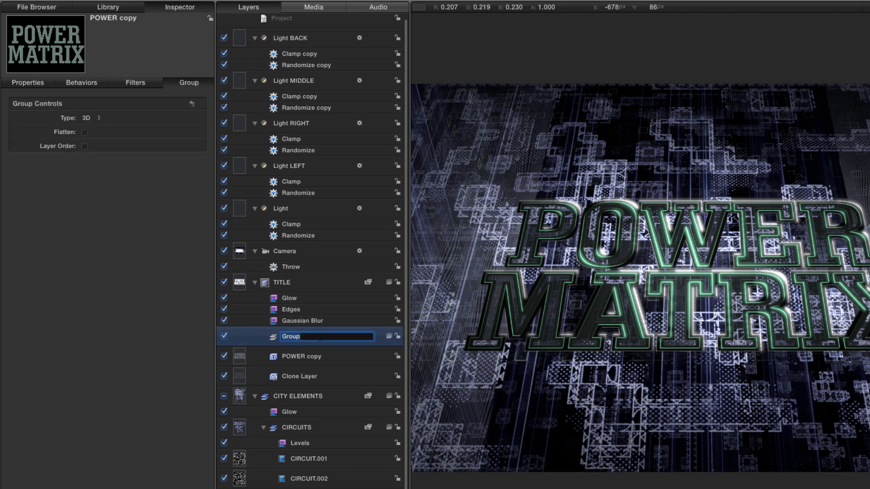
pyautogui.write('MASK')
pyautogui.press('Return')
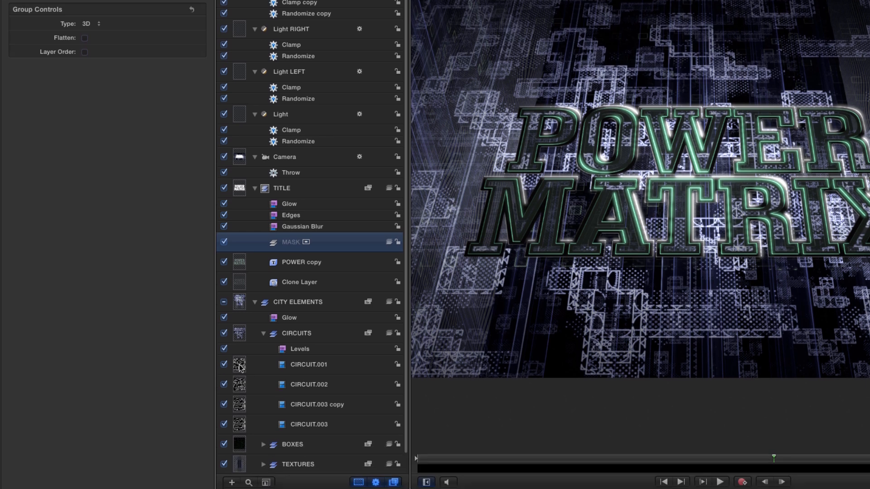
# Copy CIRCUIT.001 into the MASK group and hide the CITY ELEMENTS group.
pyautogui.click(240, 462)
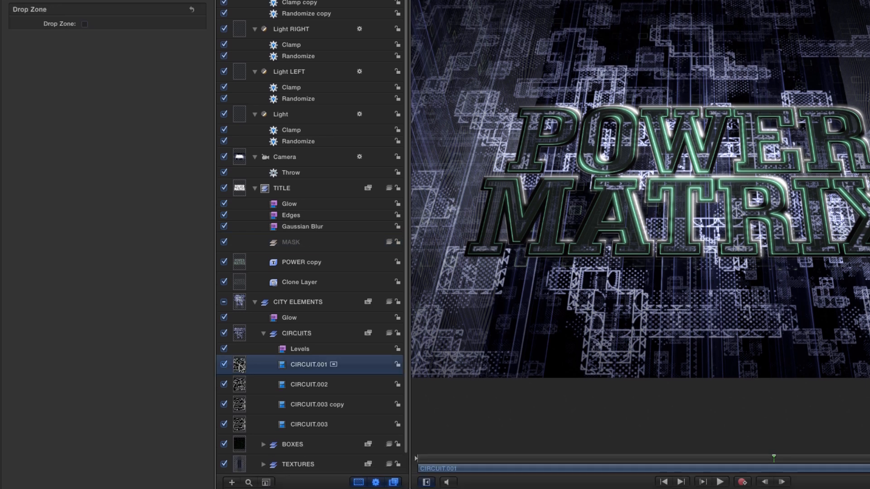
pyautogui.moveTo(240, 367); pyautogui.dragTo(287, 244)
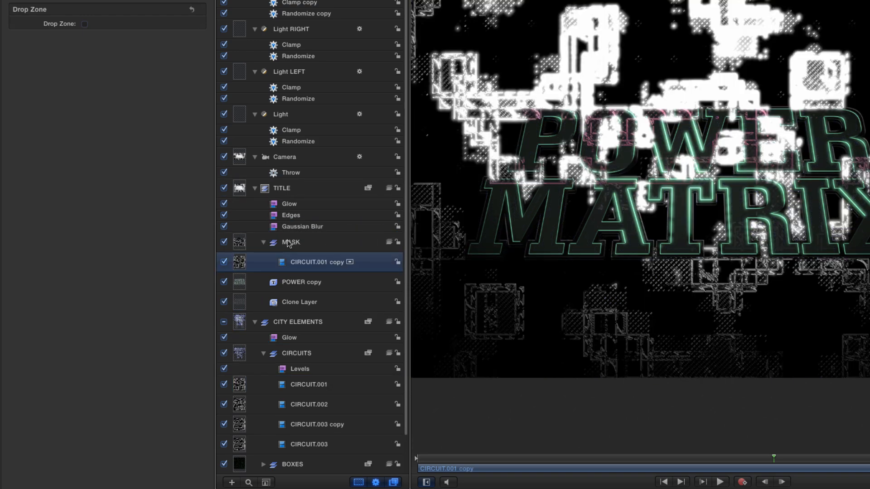
pyautogui.click(224, 322)
# Copy MAIN_WIPE into the MASK group, place it beneath the CIRCUIT.001 copy and make it visible.
pyautogui.click(265, 355)
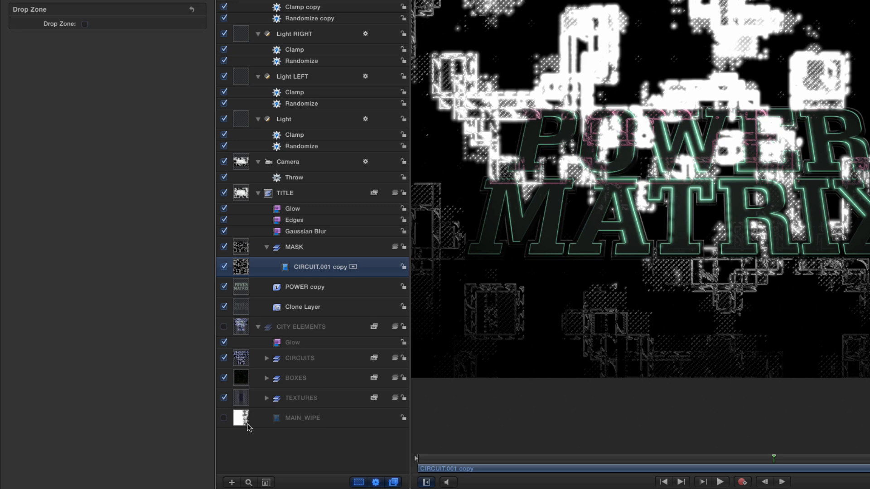
pyautogui.click(302, 418)
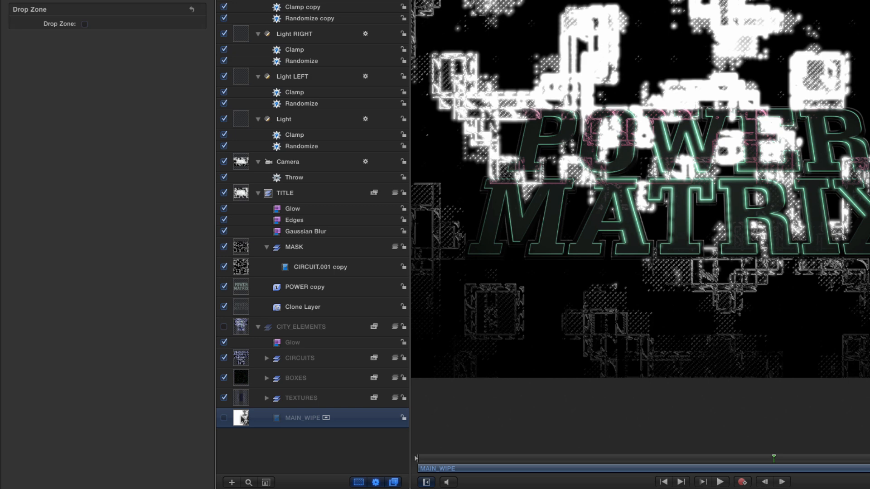
pyautogui.moveTo(242, 419); pyautogui.dragTo(315, 266)
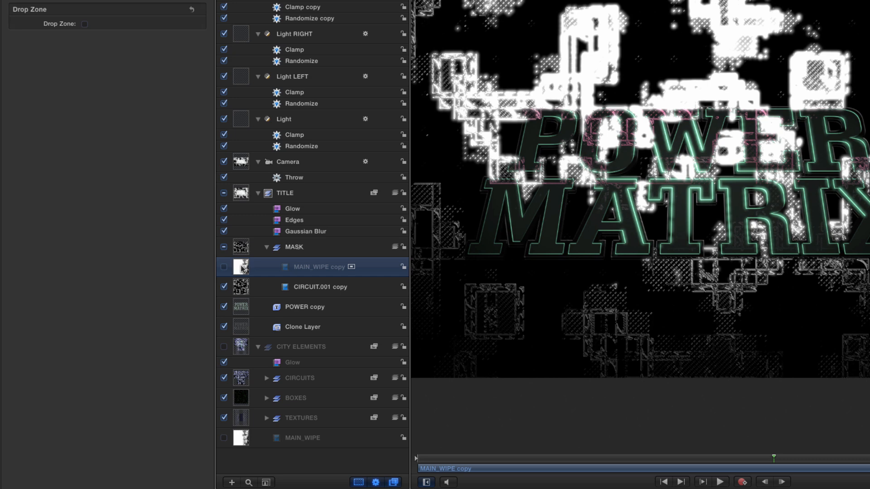
pyautogui.press('super+[')
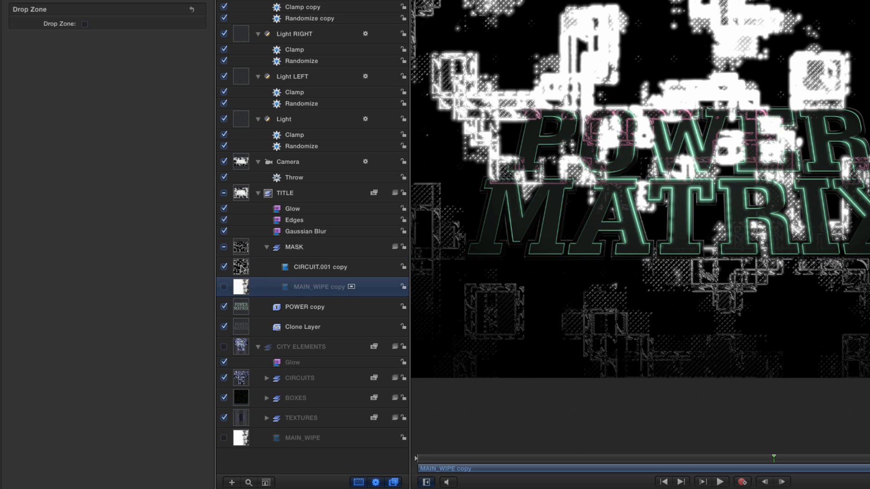
pyautogui.click(224, 287)
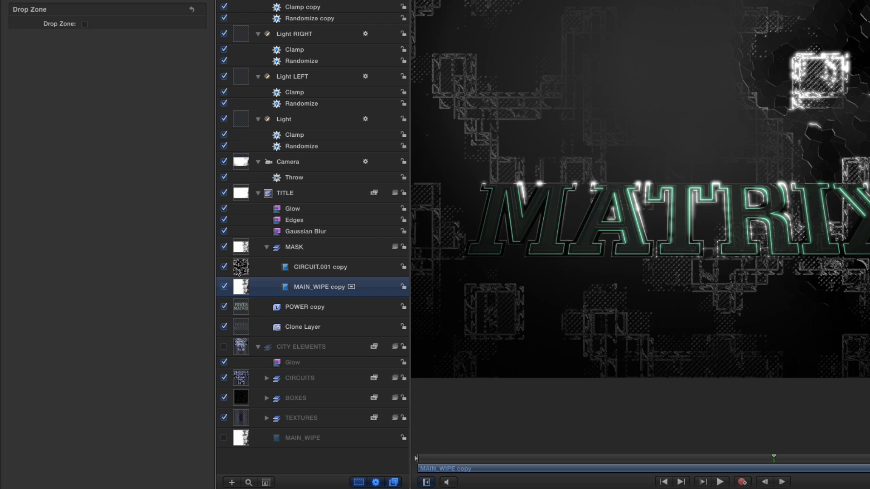
# Add an image mask to the POWER copy text, using the MASK group as source and Luminance as source channel, and preview the wipe.
pyautogui.click(242, 309)
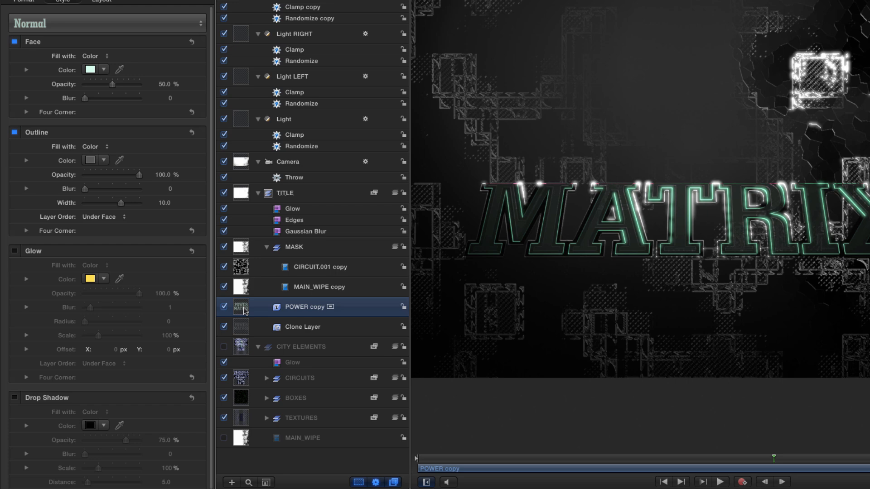
pyautogui.press('super+shift+m')
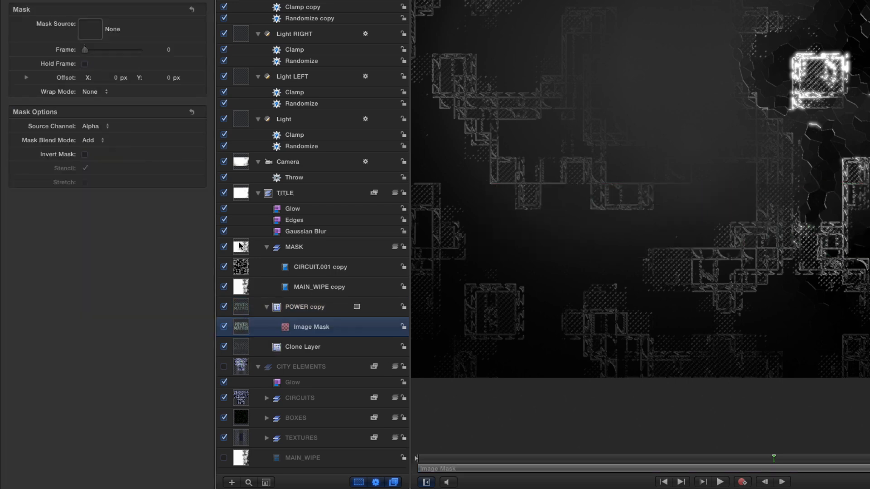
pyautogui.moveTo(239, 246); pyautogui.dragTo(90, 30)
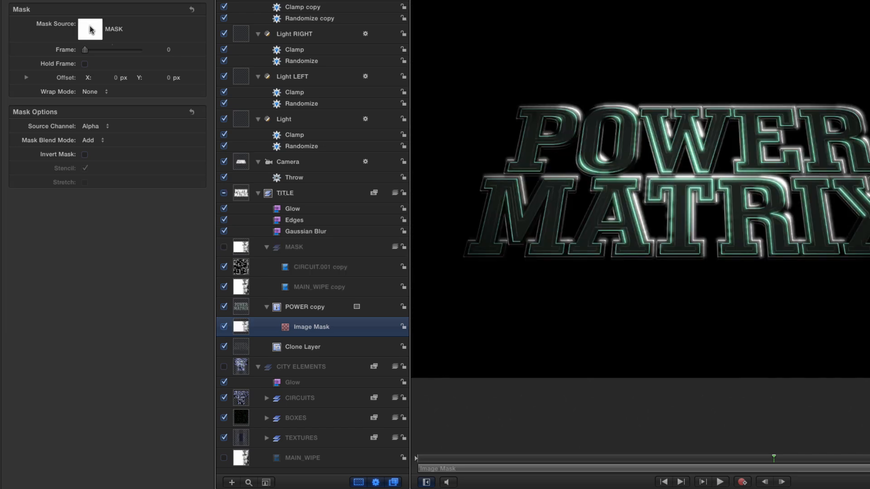
pyautogui.click(92, 127)
pyautogui.click(93, 135)
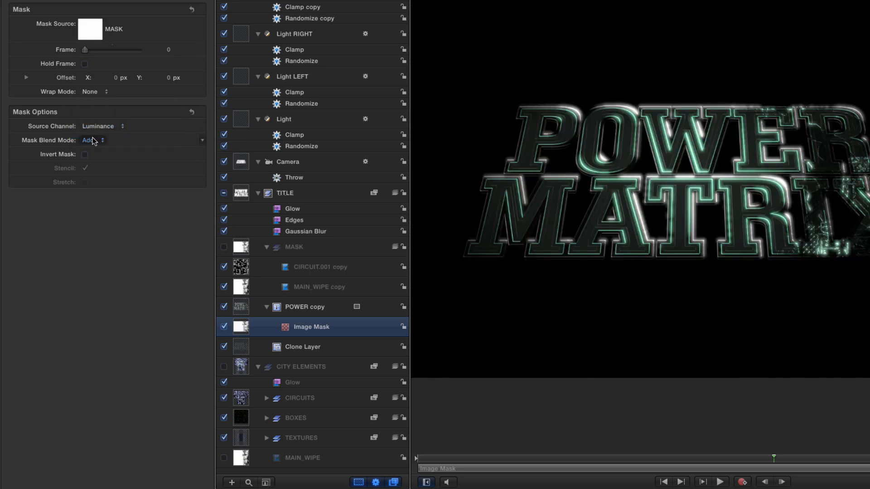
pyautogui.moveTo(774, 457); pyautogui.dragTo(575, 463)
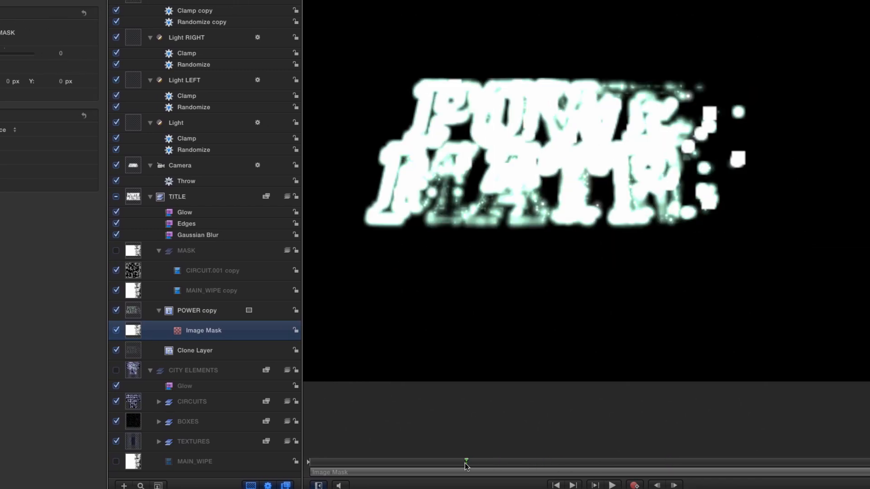
pyautogui.moveTo(465, 464); pyautogui.dragTo(347, 462)
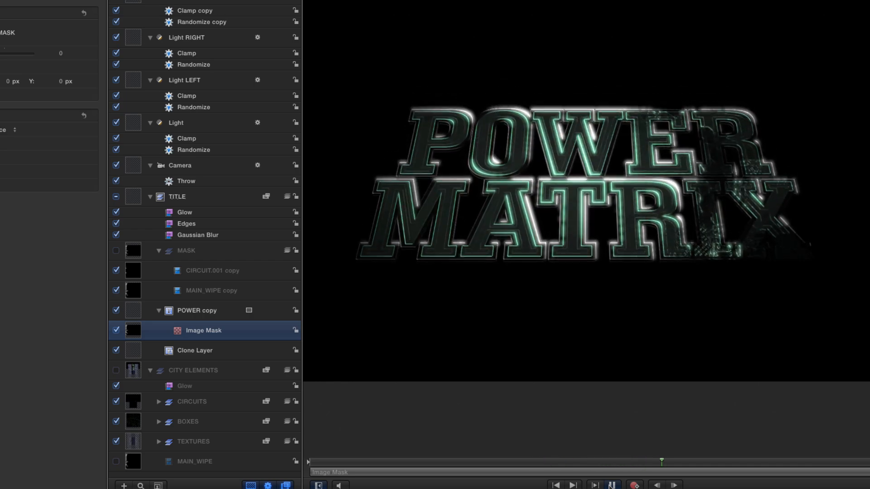
# Set the blend mode of the CIRCUIT.001 copy in the MASK group to Add.
pyautogui.click(140, 294)
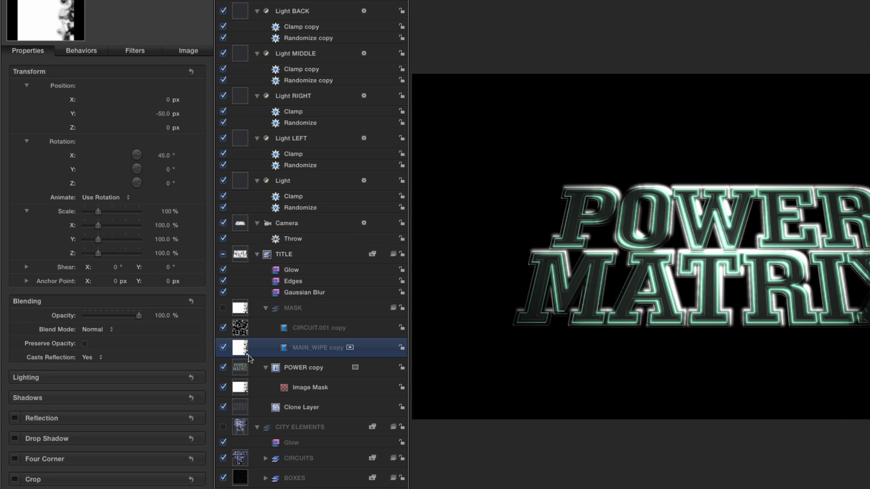
pyautogui.click(242, 321)
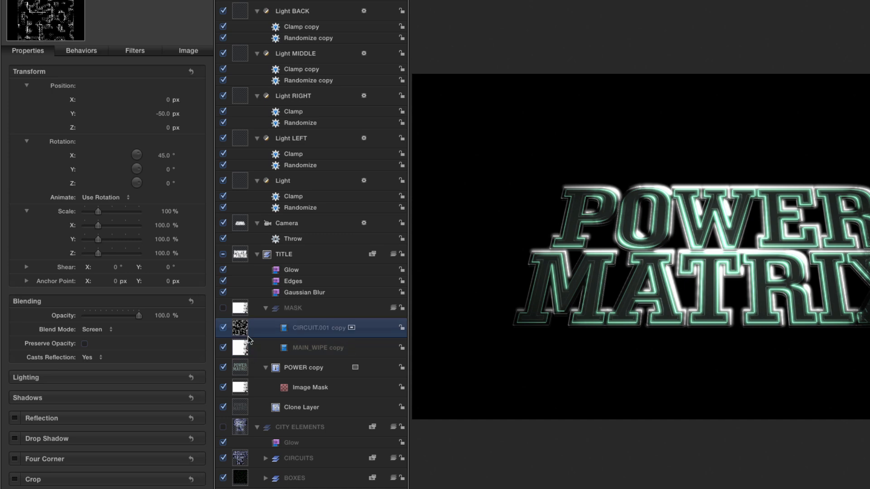
pyautogui.click(95, 331)
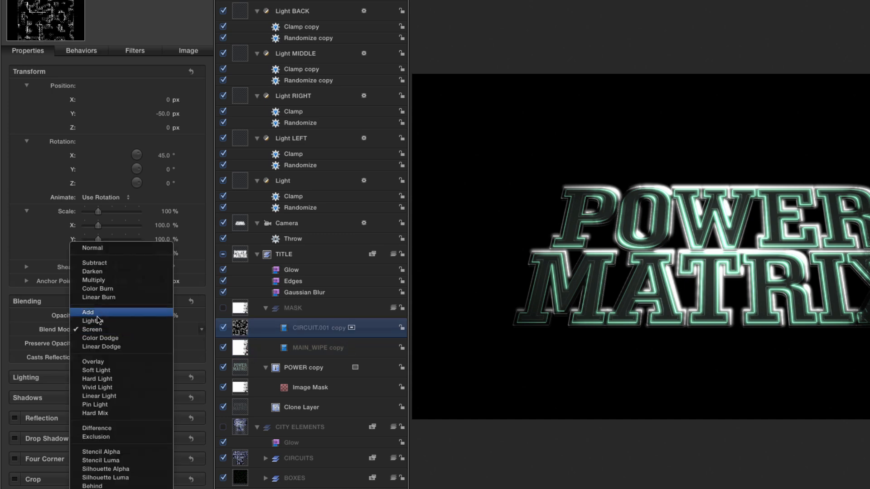
pyautogui.click(99, 316)
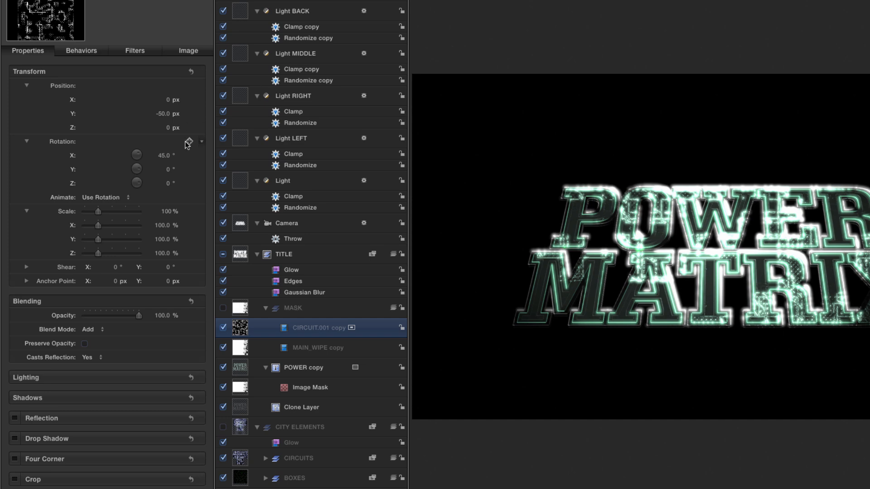
# Set the Y position of the CIRCUIT.001 copy in the MASK group to -310 px.
pyautogui.click(164, 114)
pyautogui.click(164, 113)
pyautogui.press('BackSpace')
pyautogui.write('-310')
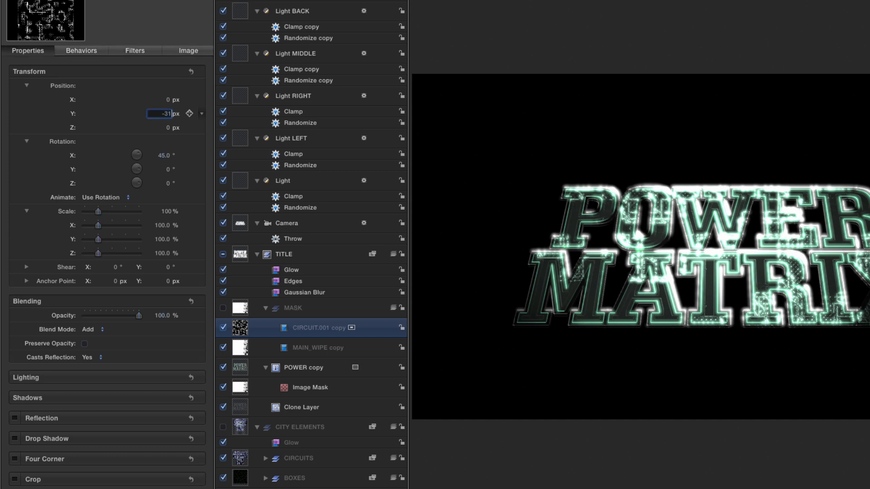
pyautogui.press('Return')
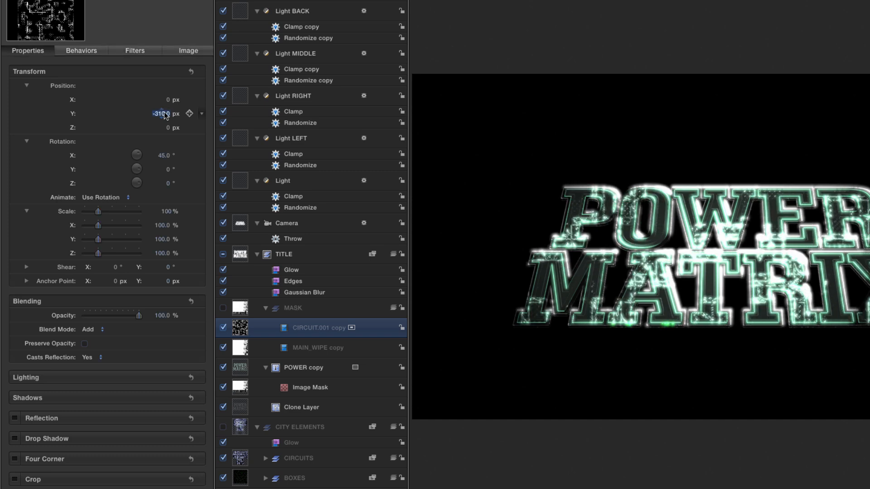
pyautogui.moveTo(163, 114); pyautogui.dragTo(158, 115)
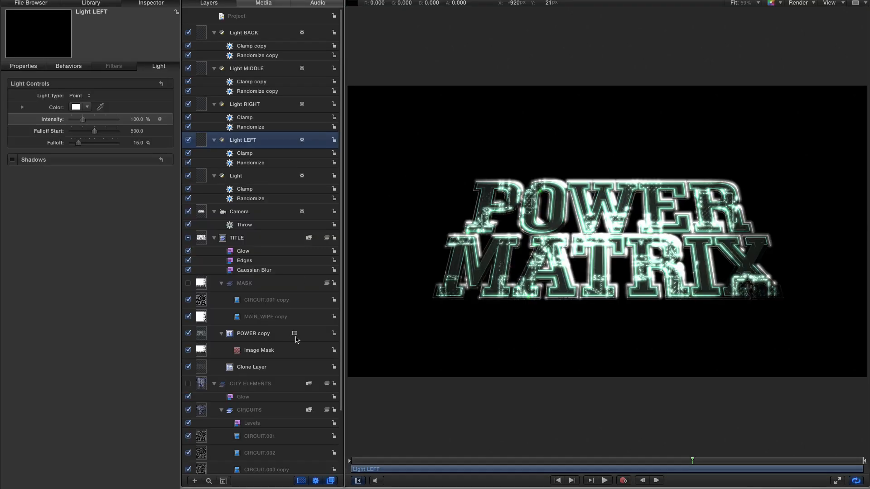
# Turn the CITY ELEMENTS group's visibility back on and set Light LEFT's falloff to 50%.
pyautogui.click(188, 384)
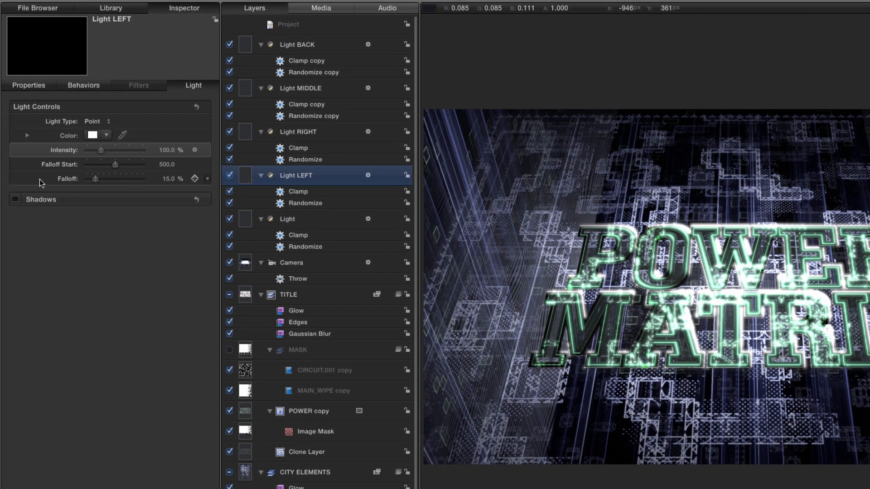
pyautogui.click(168, 180)
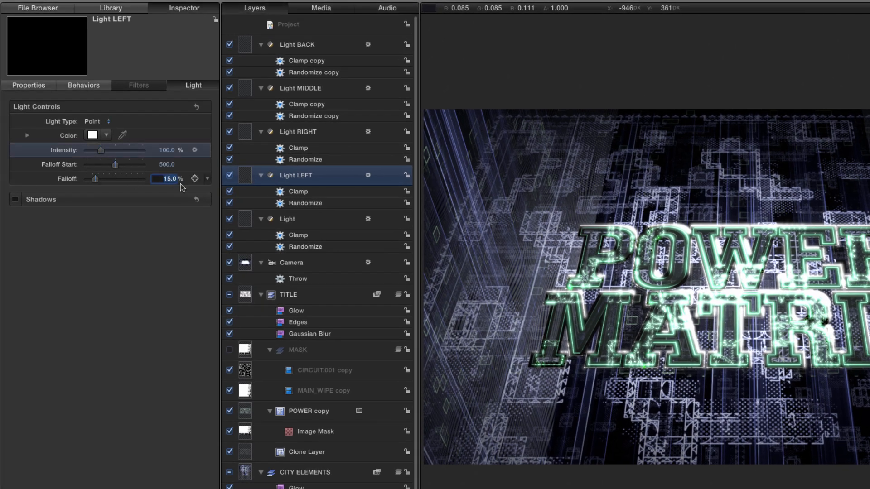
pyautogui.write('50')
pyautogui.press('Return')
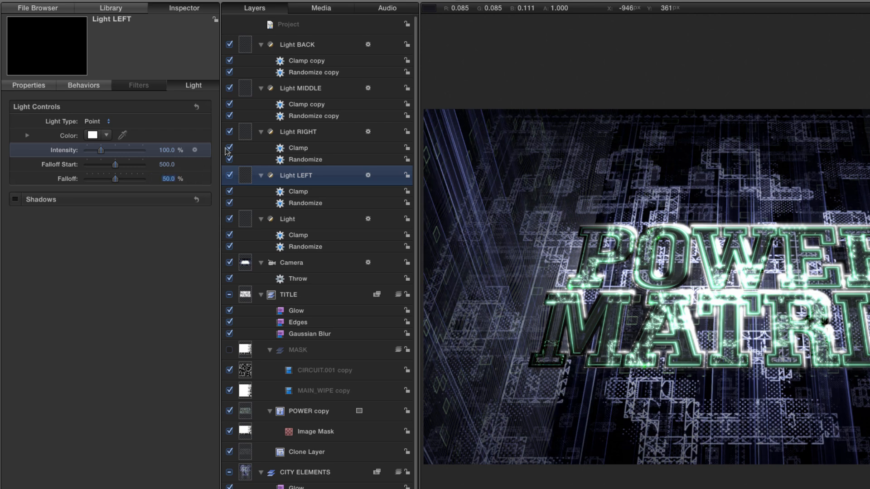
# Set Light RIGHT's falloff to 50%.
pyautogui.click(245, 130)
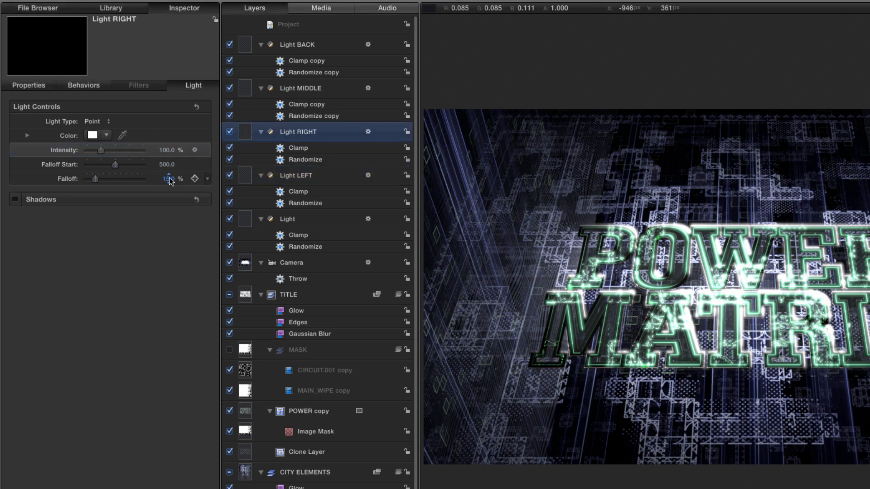
pyautogui.click(169, 180)
pyautogui.write('50')
pyautogui.press('Return')
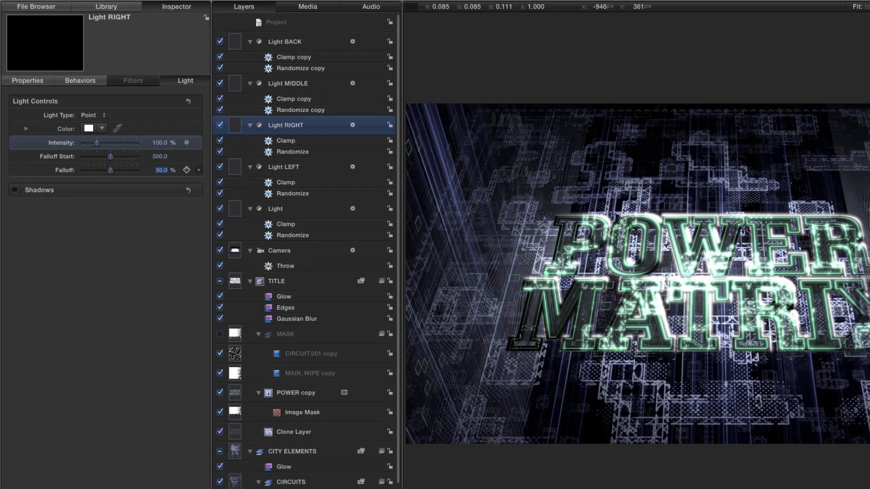